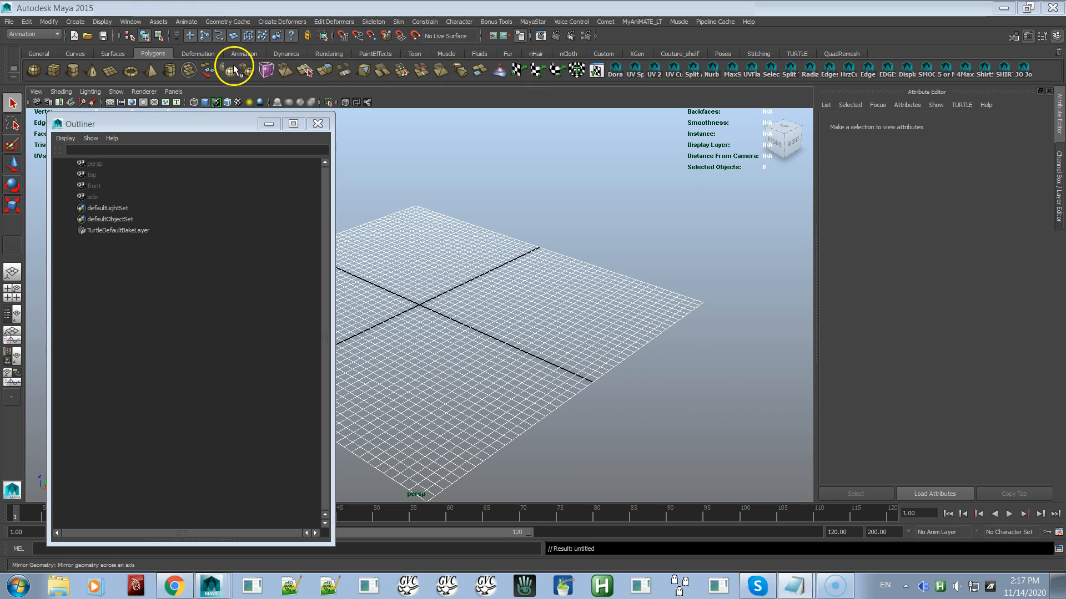
Show the Custom shelf and open the Script Editor at the MEL script that sets the joint orientations.
{"action": "left_click", "coordinate": [603, 53]}
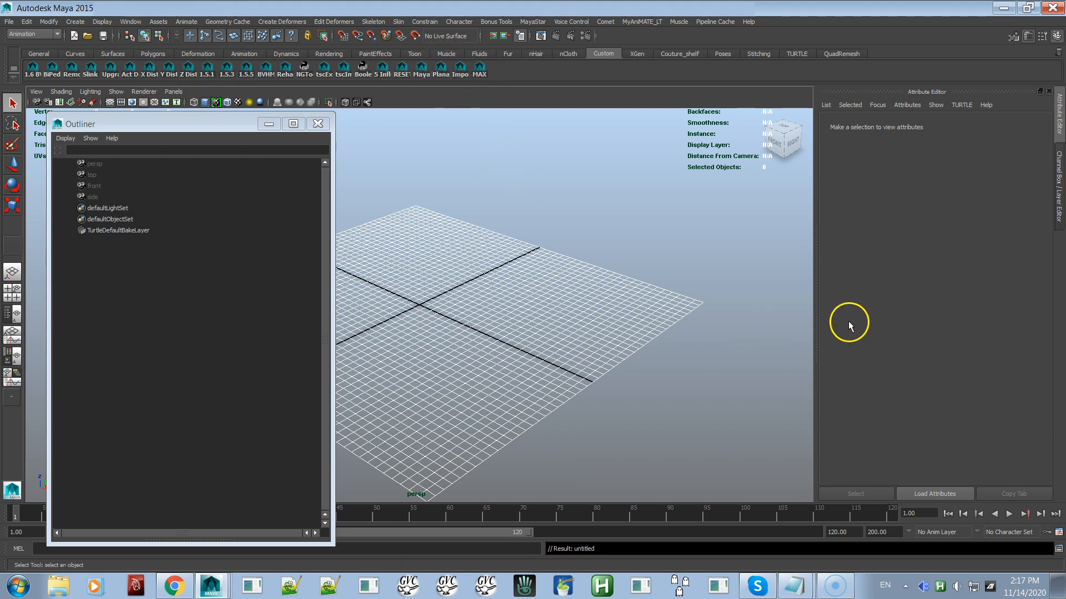
{"action": "left_click", "coordinate": [1058, 552]}
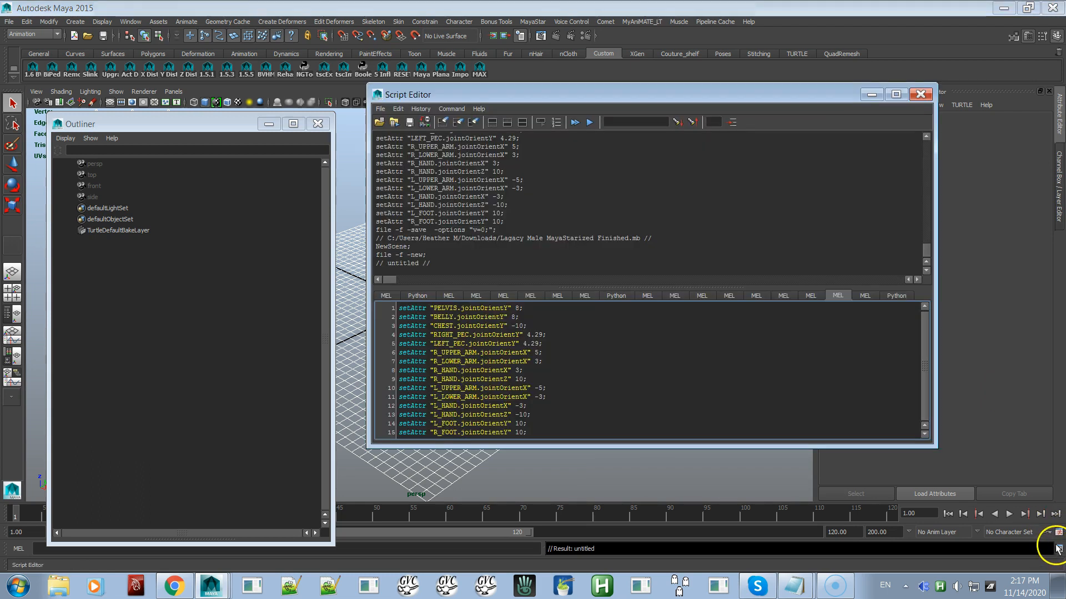
{"action": "left_click", "coordinate": [131, 23]}
{"action": "left_click", "coordinate": [425, 21]}
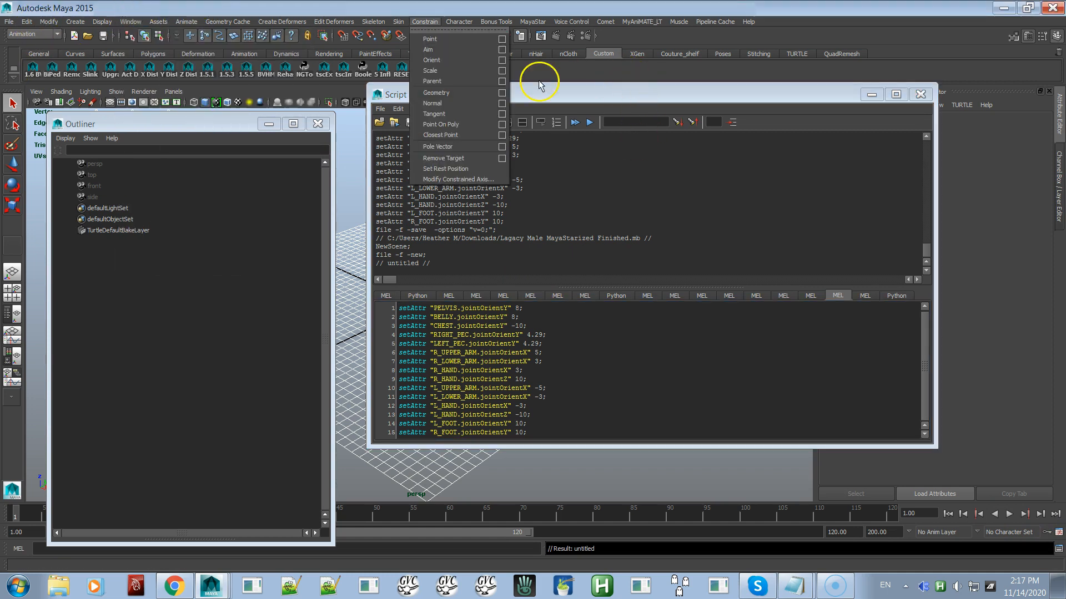
{"action": "left_click", "coordinate": [625, 93]}
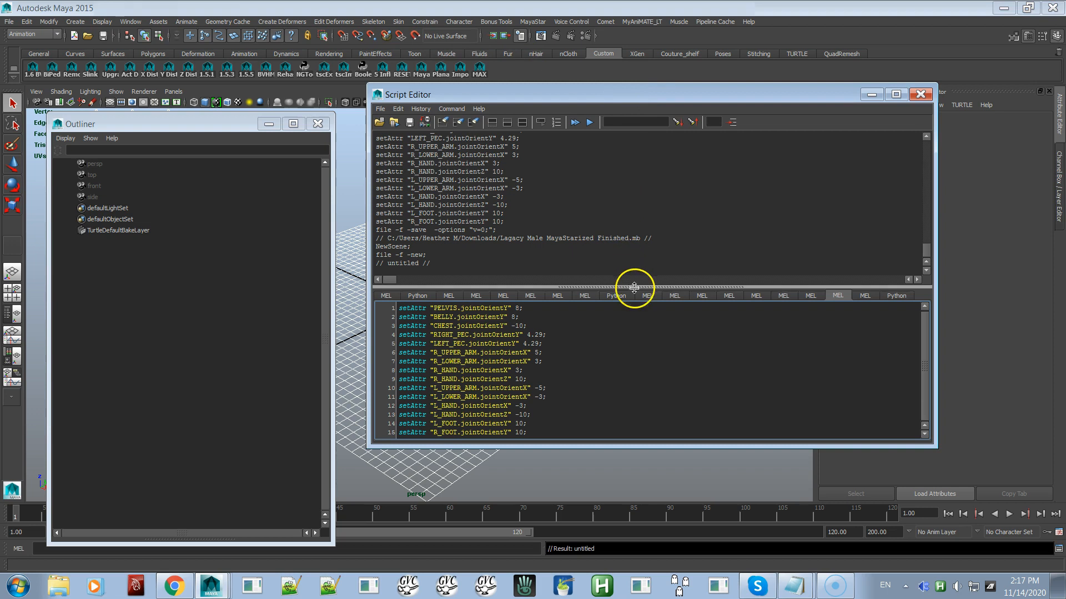
{"action": "left_click", "coordinate": [633, 370]}
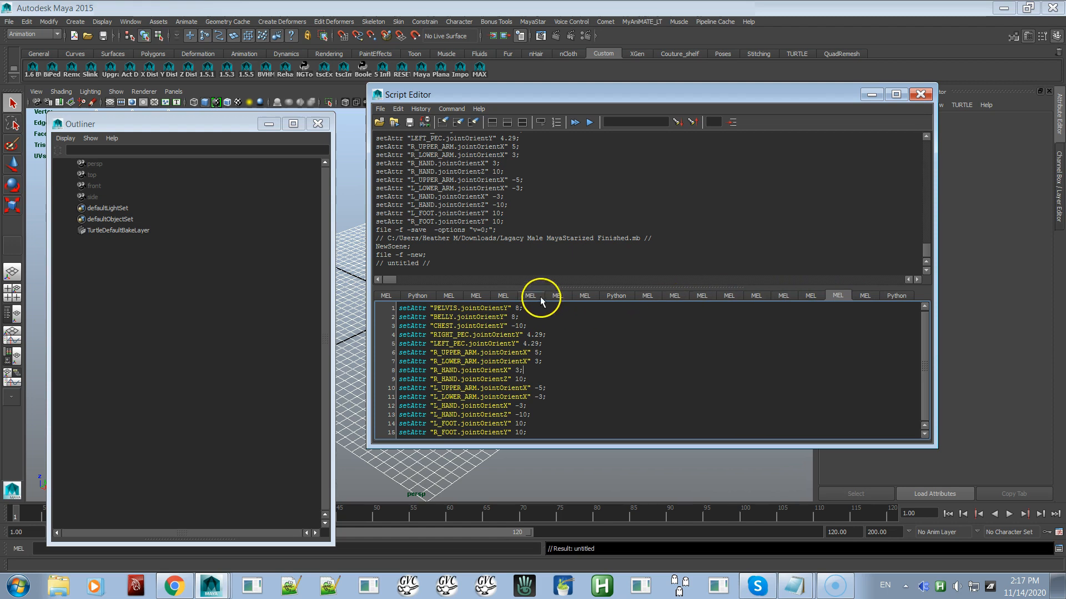
{"action": "left_click", "coordinate": [885, 296]}
{"action": "left_click", "coordinate": [839, 297]}
Save the entire joint orientation script to the Custom shelf as "JO Joint Orientations".
{"action": "left_click_drag", "start_coordinate": [532, 433], "coordinate": [443, 340]}
{"action": "left_click", "coordinate": [443, 348]}
{"action": "key", "text": "ctrl+a"}
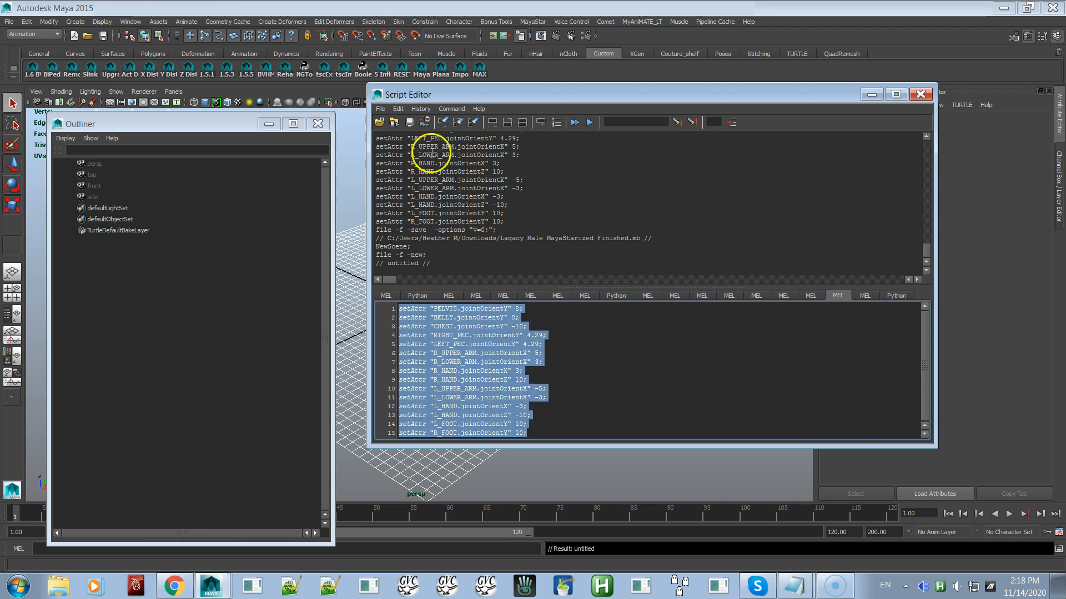
{"action": "left_click", "coordinate": [380, 108]}
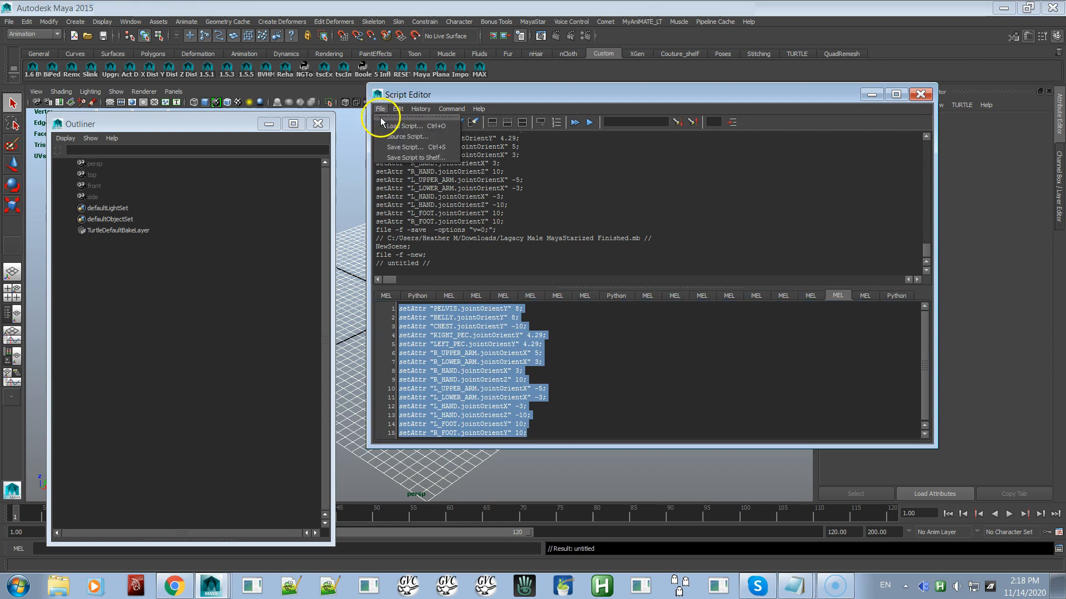
{"action": "left_click", "coordinate": [393, 158]}
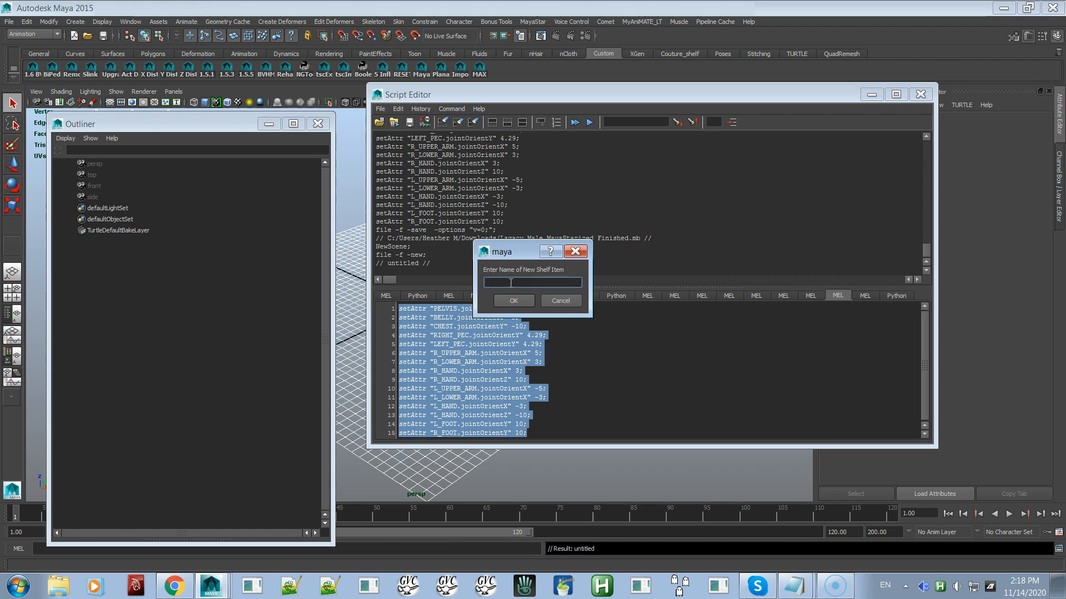
{"action": "type", "text": "JO Joint Orientations"}
{"action": "key", "text": "Return"}
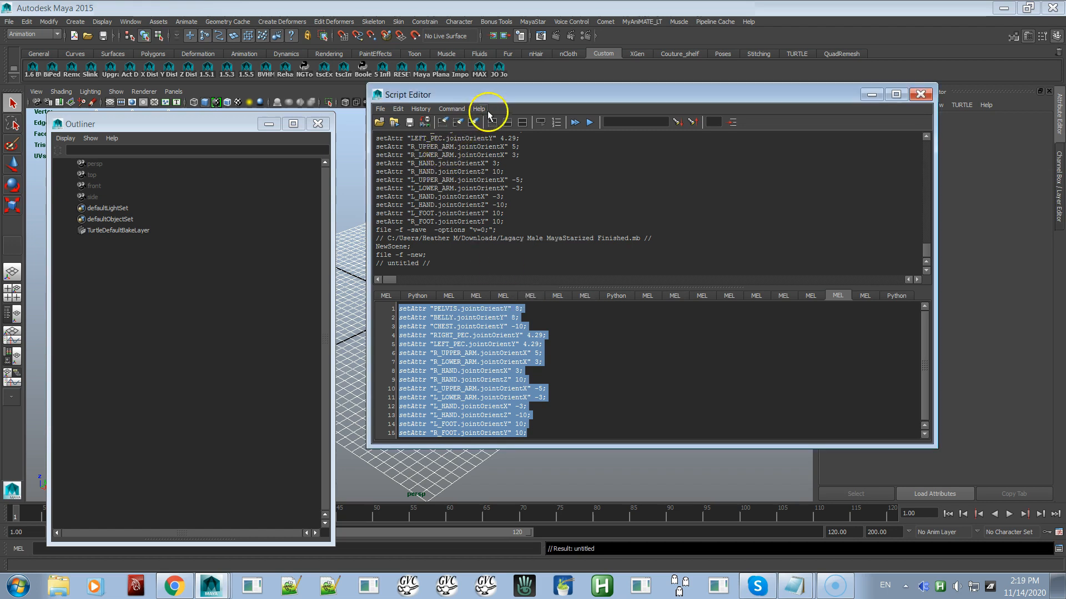
Check the MEL command stored in the new shelf item, then close the Shelf Editor and Script Editor.
{"action": "right_click", "coordinate": [499, 69]}
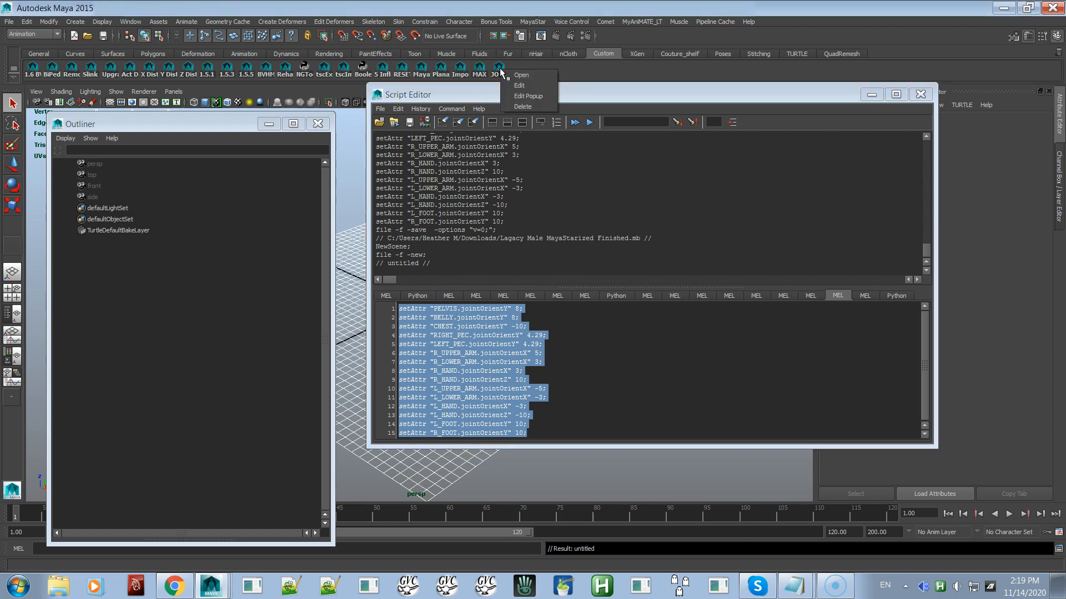
{"action": "left_click", "coordinate": [519, 86]}
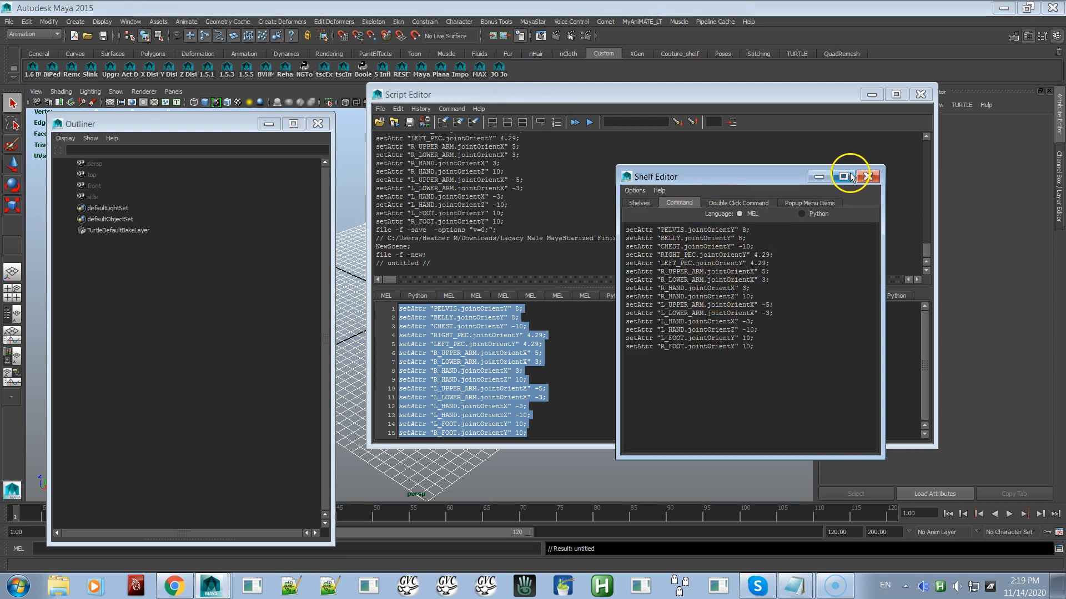
{"action": "left_click", "coordinate": [867, 177]}
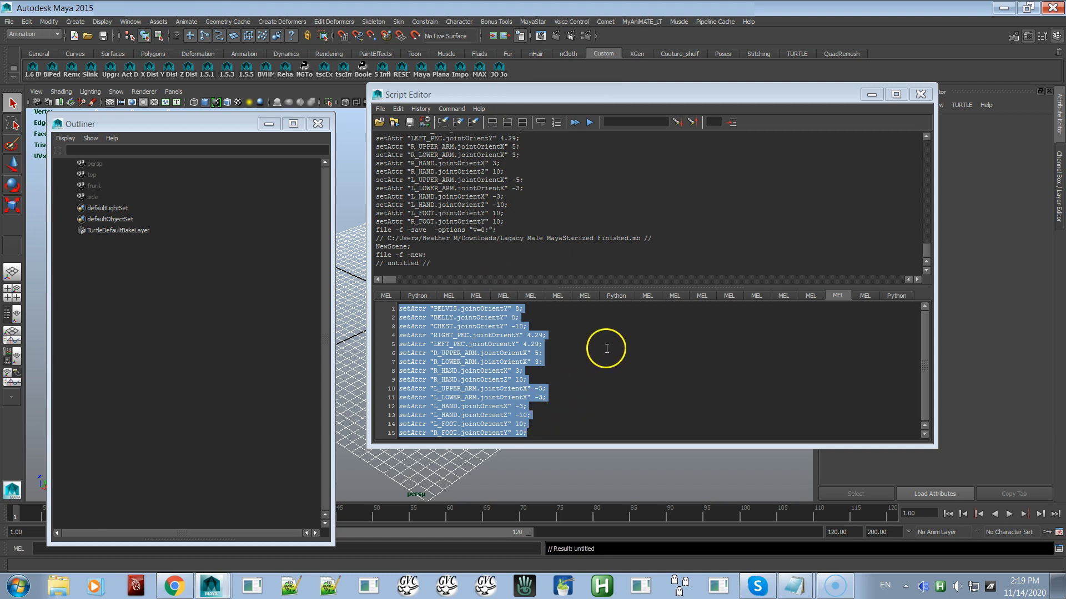
{"action": "left_click", "coordinate": [917, 97]}
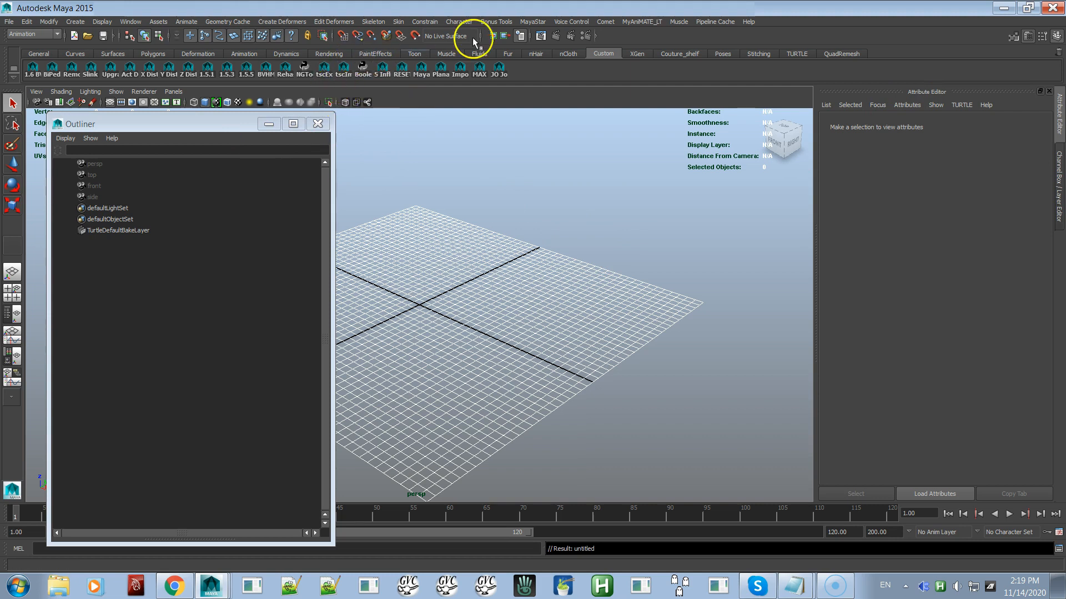
Detach MayaStar's Dev Kit Import menu as a floating window and place it beside the grid.
{"action": "left_click", "coordinate": [532, 23]}
{"action": "mouse_move", "coordinate": [555, 50]}
{"action": "left_click", "coordinate": [709, 44]}
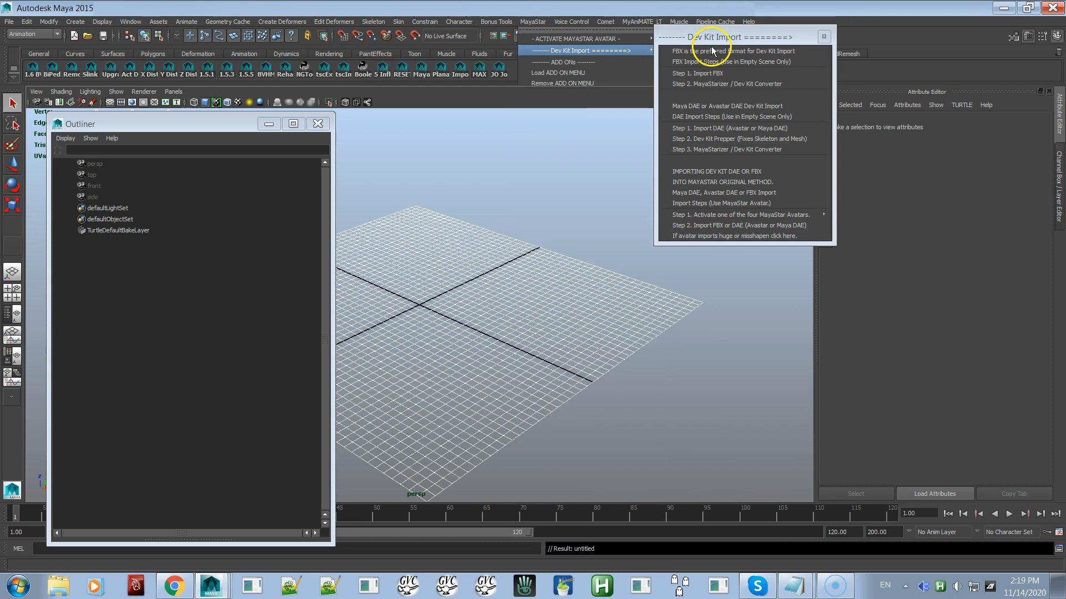
{"action": "left_click_drag", "start_coordinate": [713, 36], "coordinate": [768, 287]}
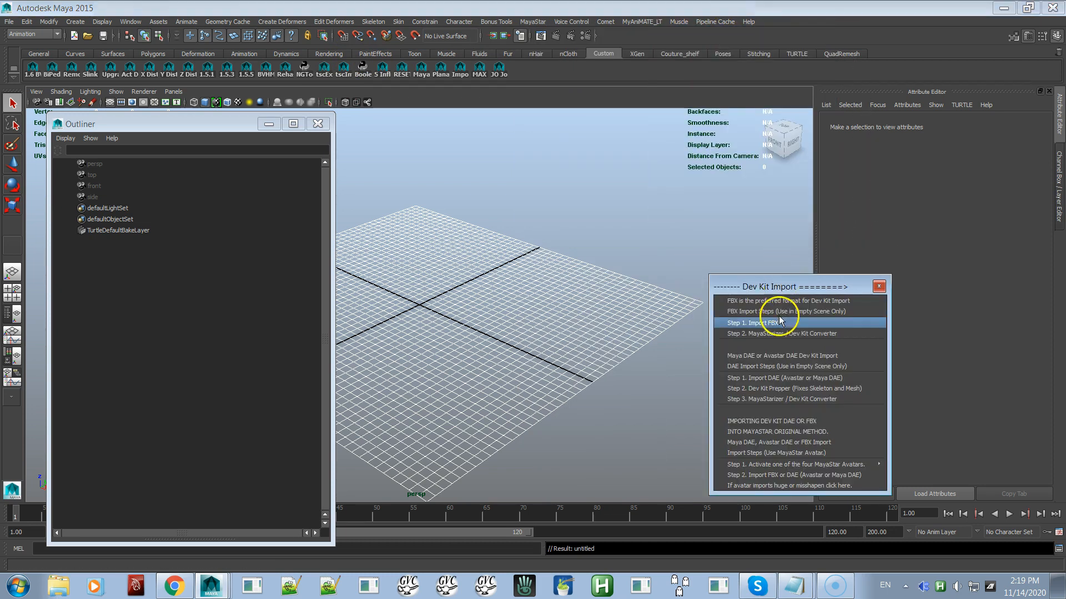
Import the Meshbody_LEGACY_m Create-A-Mesh Clothing Edition T-pose FBX file using the Dev Kit's Import FBX step.
{"action": "left_click", "coordinate": [770, 379]}
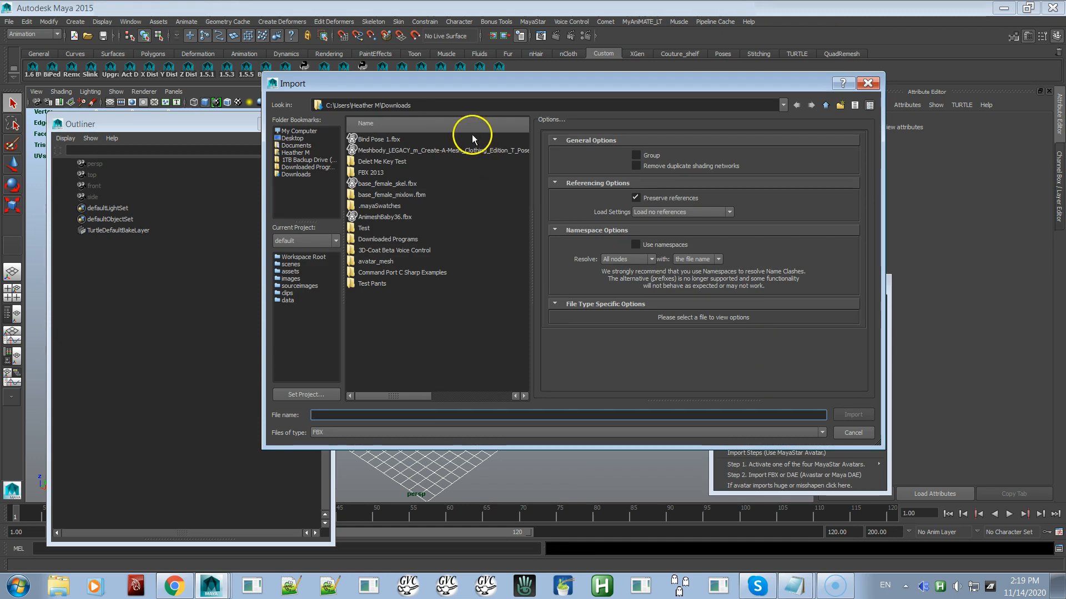
{"action": "left_click", "coordinate": [839, 432]}
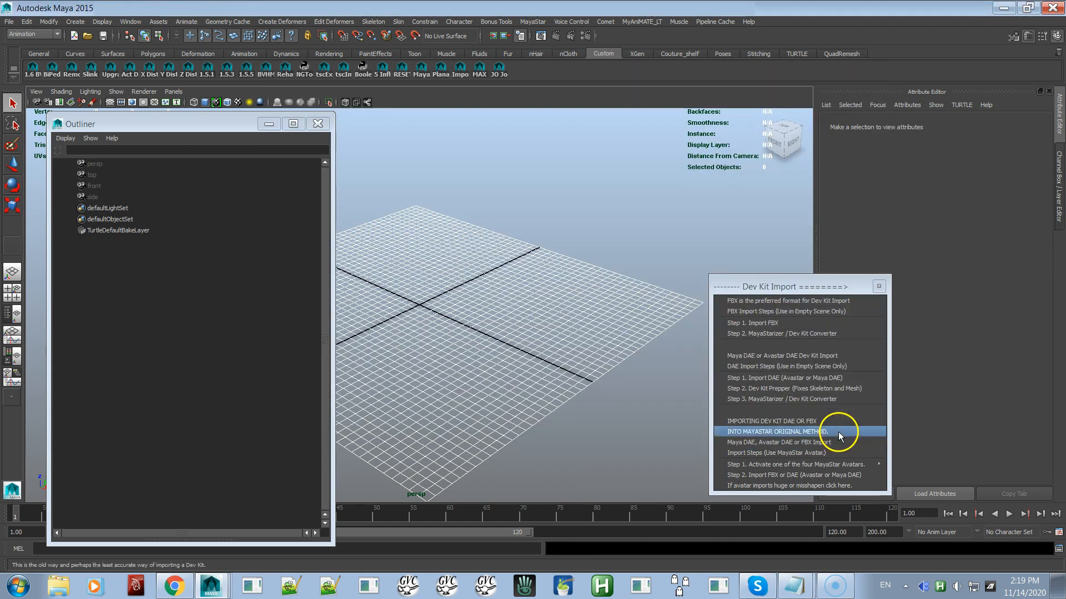
{"action": "left_click", "coordinate": [814, 324]}
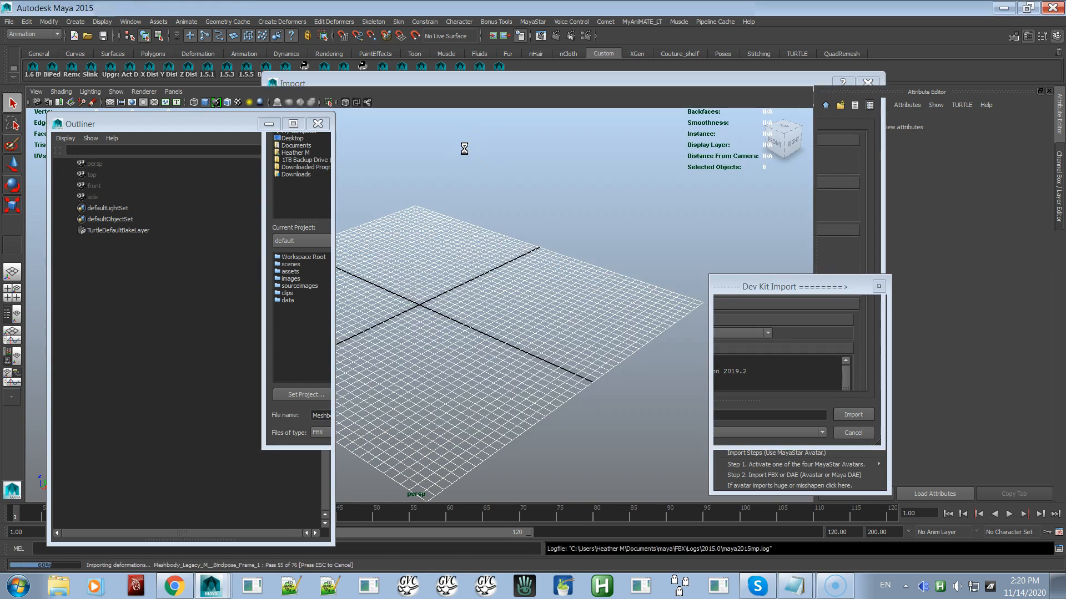
Examine the imported male body from the front, from neck to feet.
{"action": "right_click_drag", "start_coordinate": [464, 254], "coordinate": [644, 411], "text": "alt"}
{"action": "left_click_drag", "start_coordinate": [611, 359], "coordinate": [511, 333], "text": "alt"}
{"action": "middle_click_drag", "start_coordinate": [511, 333], "coordinate": [605, 416], "text": "alt"}
{"action": "right_click_drag", "start_coordinate": [541, 356], "coordinate": [592, 444], "text": "alt"}
{"action": "middle_click_drag", "start_coordinate": [595, 422], "coordinate": [533, 348], "text": "alt"}
{"action": "right_click_drag", "start_coordinate": [540, 358], "coordinate": [594, 440], "text": "alt"}
{"action": "left_click_drag", "start_coordinate": [600, 420], "coordinate": [619, 415], "text": "alt"}
{"action": "middle_click_drag", "start_coordinate": [610, 396], "coordinate": [563, 408], "text": "alt"}
{"action": "right_click_drag", "start_coordinate": [561, 393], "coordinate": [574, 423], "text": "alt"}
{"action": "middle_click_drag", "start_coordinate": [572, 396], "coordinate": [562, 416], "text": "alt"}
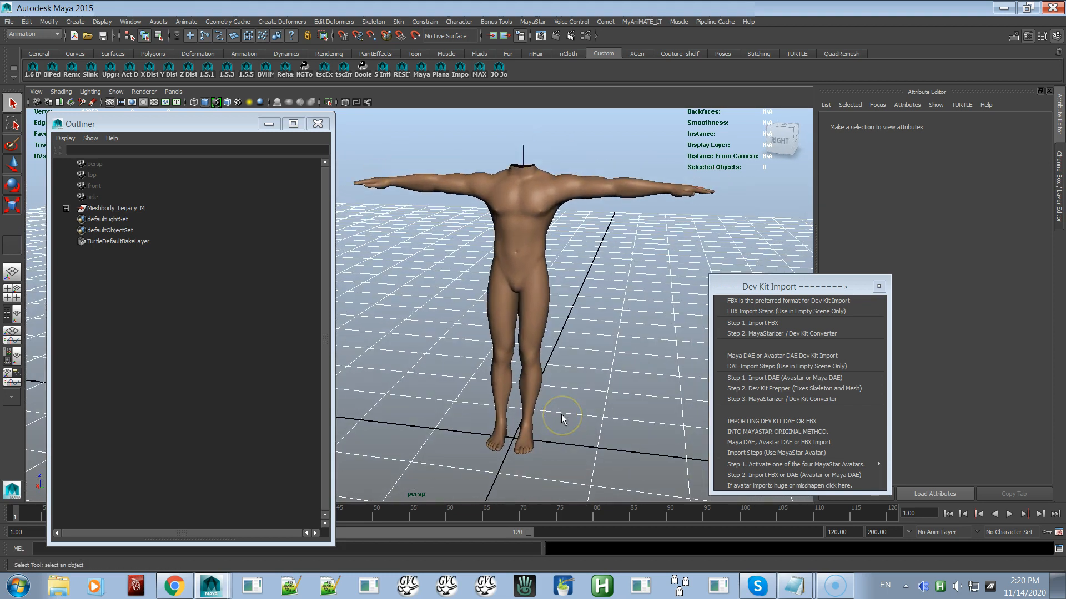
Try detaching the skin from the imported body mesh with MayaStar's Detach Skin command.
{"action": "left_click", "coordinate": [547, 315]}
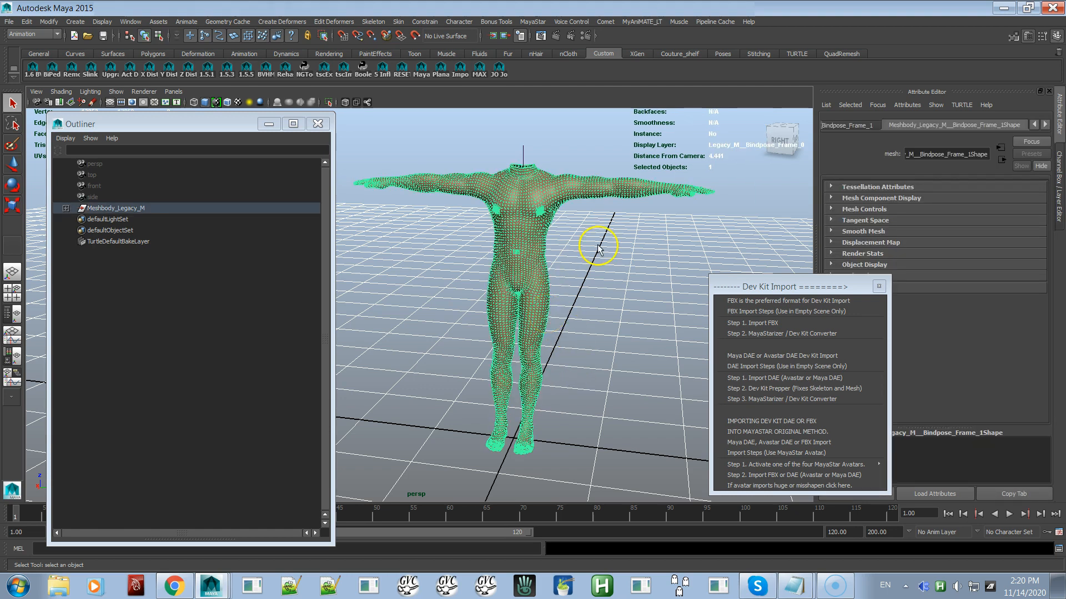
{"action": "right_click_drag", "start_coordinate": [683, 245], "coordinate": [606, 313], "text": "alt"}
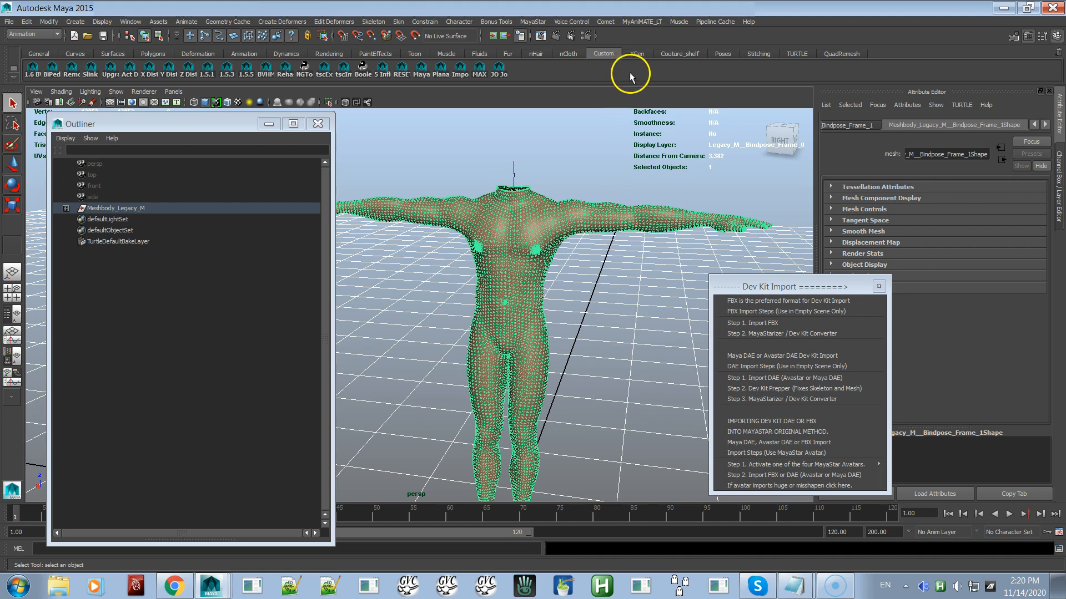
{"action": "left_click_drag", "start_coordinate": [625, 197], "coordinate": [584, 217], "text": "alt"}
{"action": "right_click_drag", "start_coordinate": [584, 216], "coordinate": [623, 258], "text": "alt"}
{"action": "middle_click_drag", "start_coordinate": [618, 255], "coordinate": [587, 281], "text": "alt"}
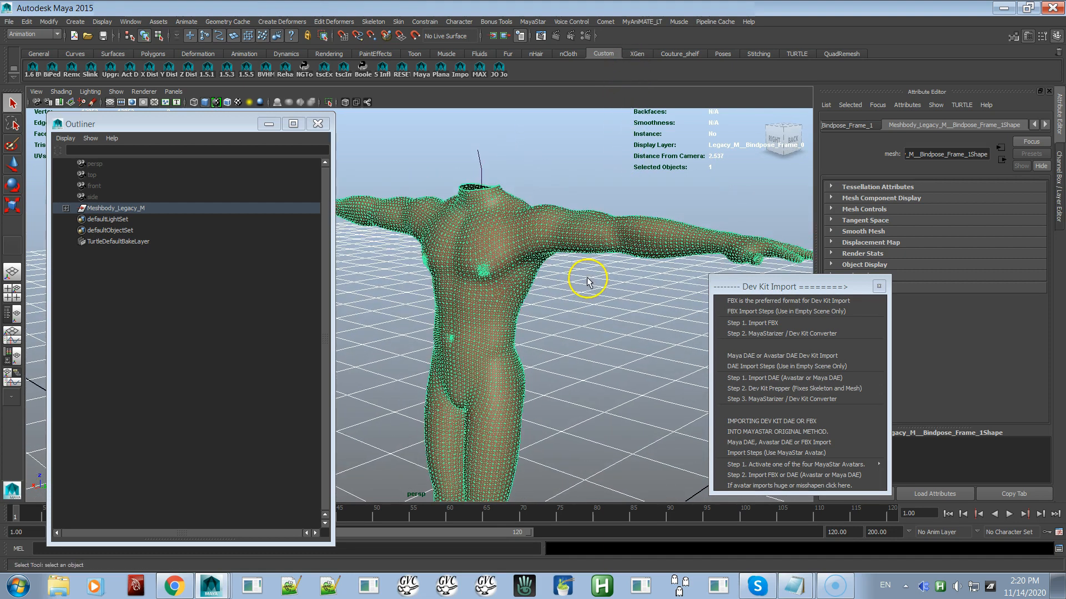
{"action": "right_click_drag", "start_coordinate": [588, 280], "coordinate": [619, 300], "text": "alt"}
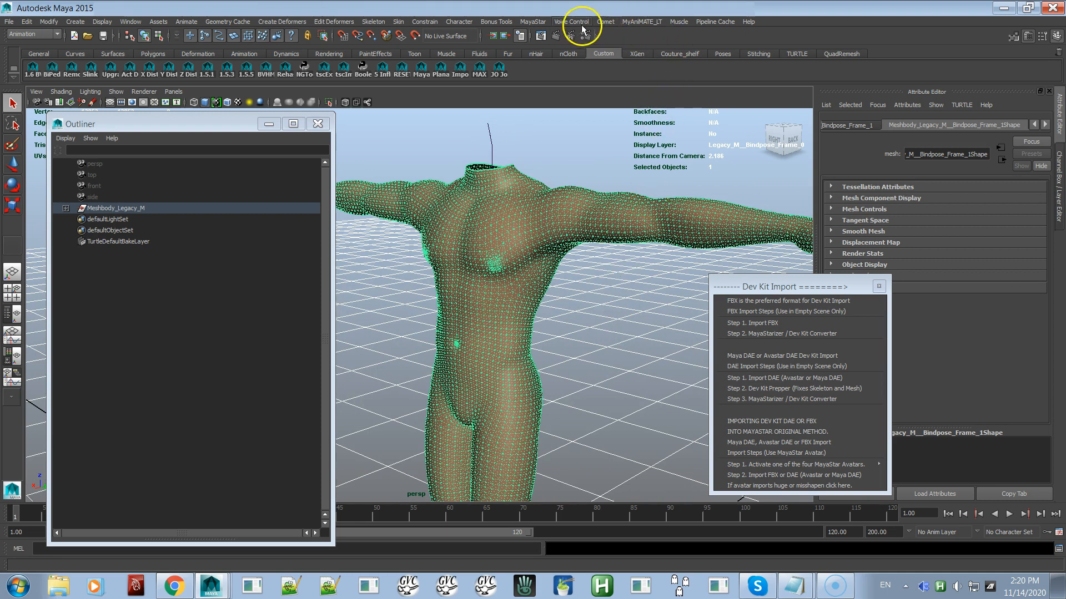
{"action": "left_click", "coordinate": [533, 22]}
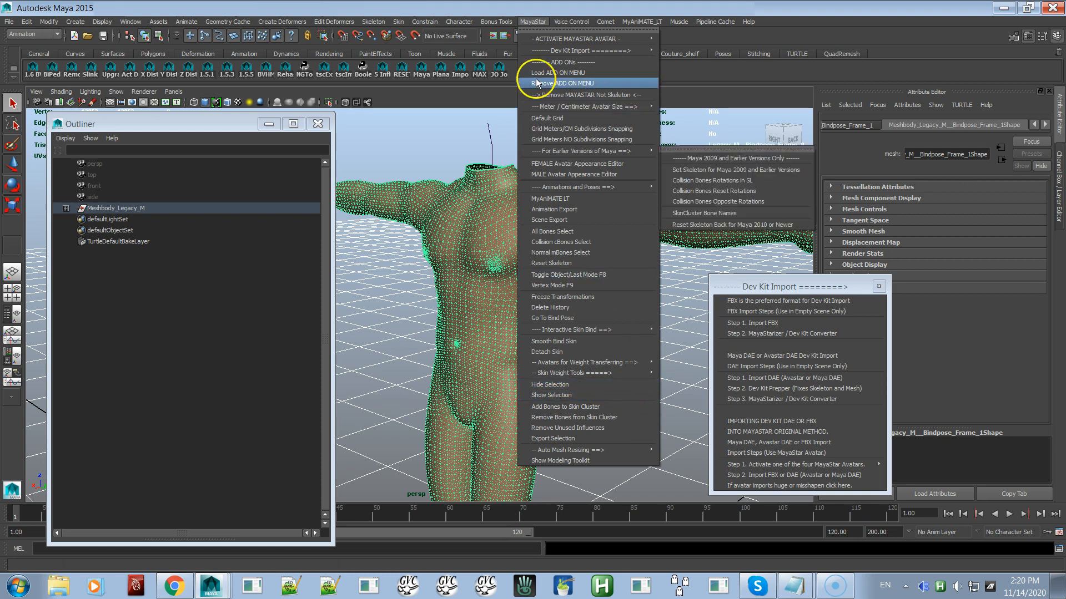
{"action": "left_click", "coordinate": [537, 29]}
{"action": "left_click_drag", "start_coordinate": [544, 29], "coordinate": [772, 64]}
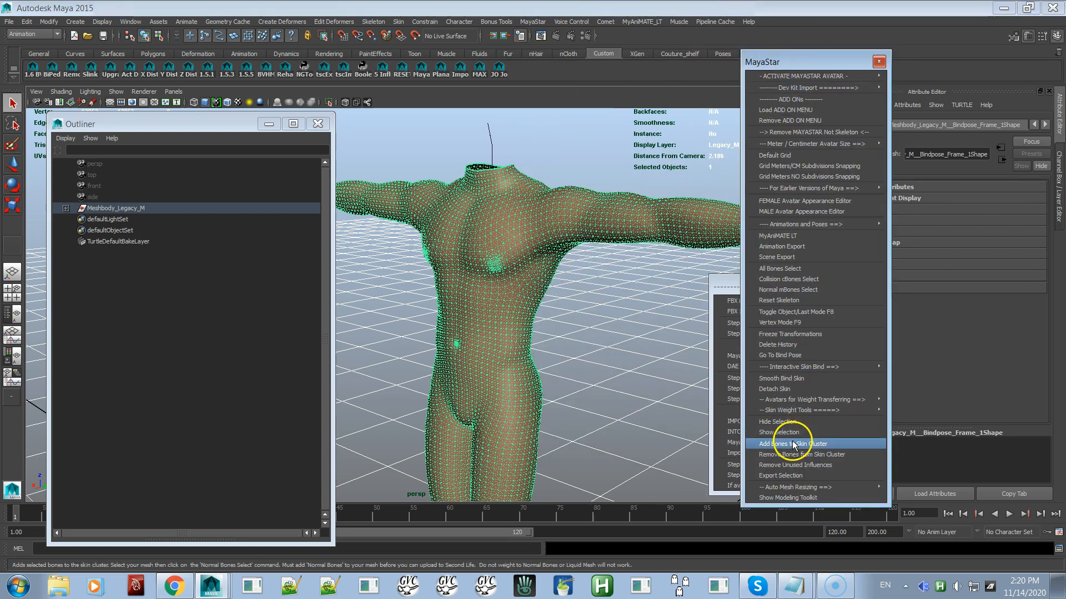
{"action": "left_click", "coordinate": [789, 390]}
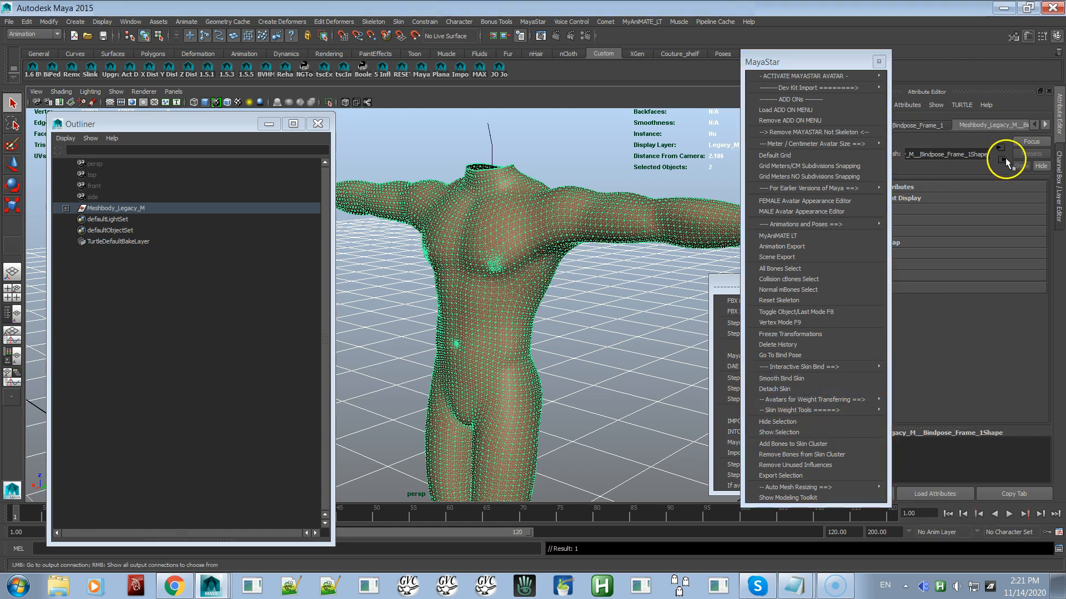
Show the body mesh's attributes in the Channel Box and close the floating MayaStar menu covering them.
{"action": "left_click", "coordinate": [1057, 186]}
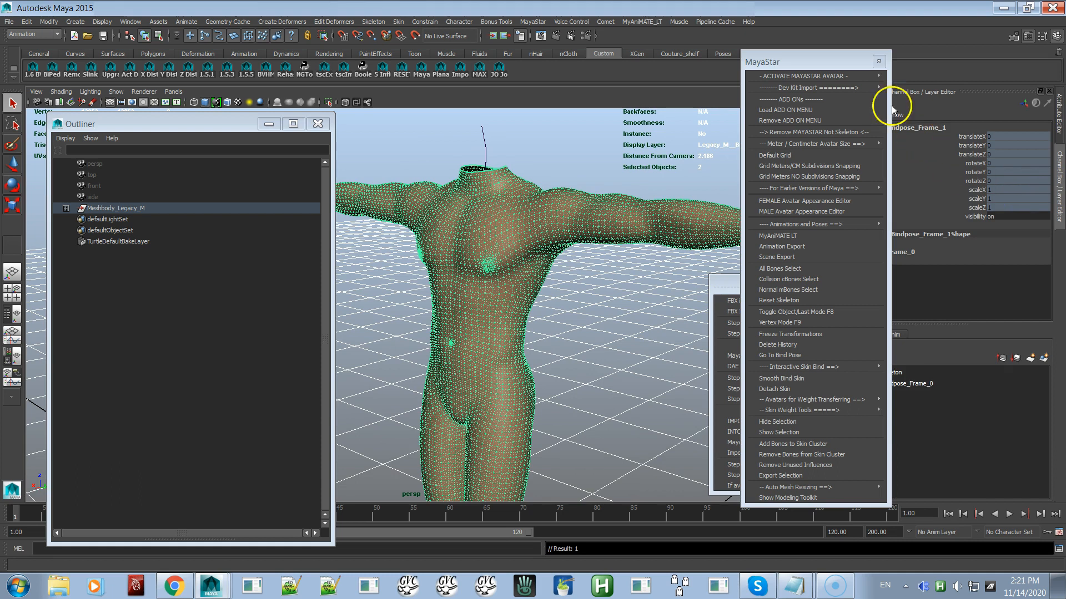
{"action": "left_click_drag", "start_coordinate": [841, 63], "coordinate": [783, 152]}
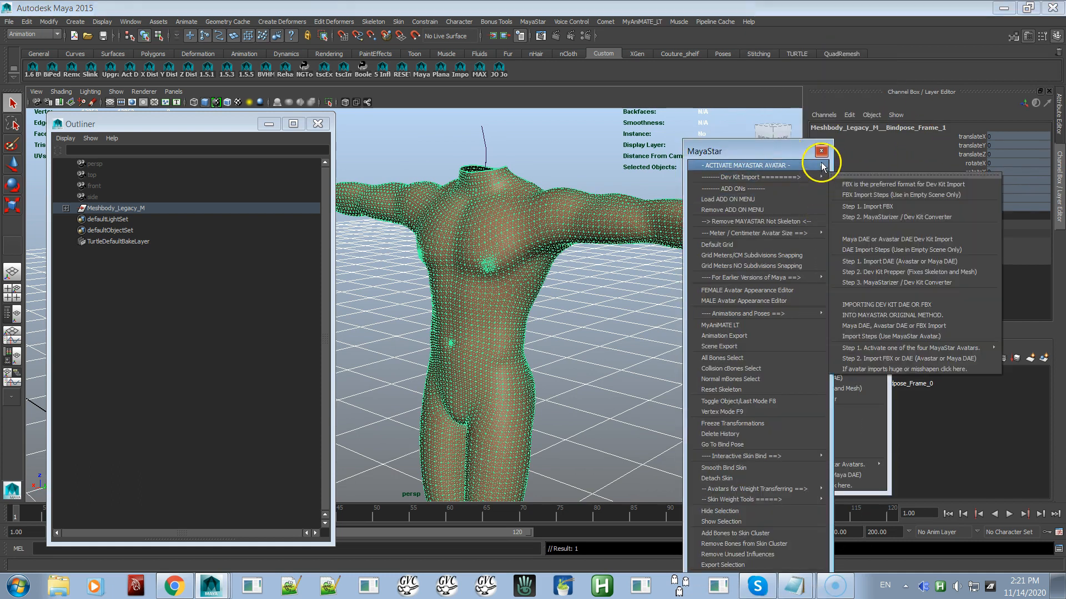
{"action": "left_click", "coordinate": [820, 151]}
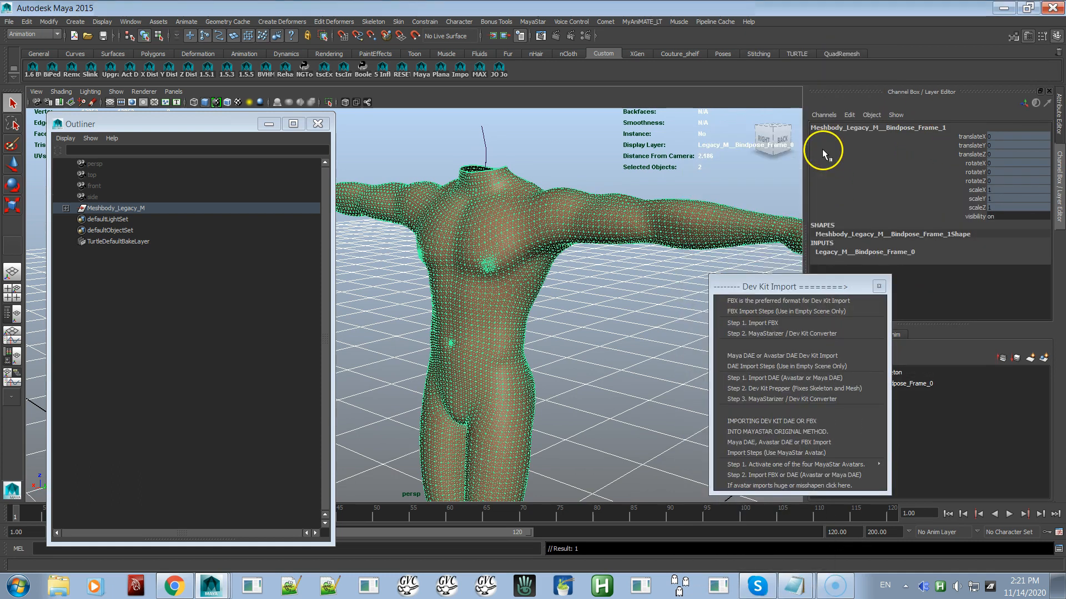
{"action": "left_click_drag", "start_coordinate": [830, 287], "coordinate": [814, 313]}
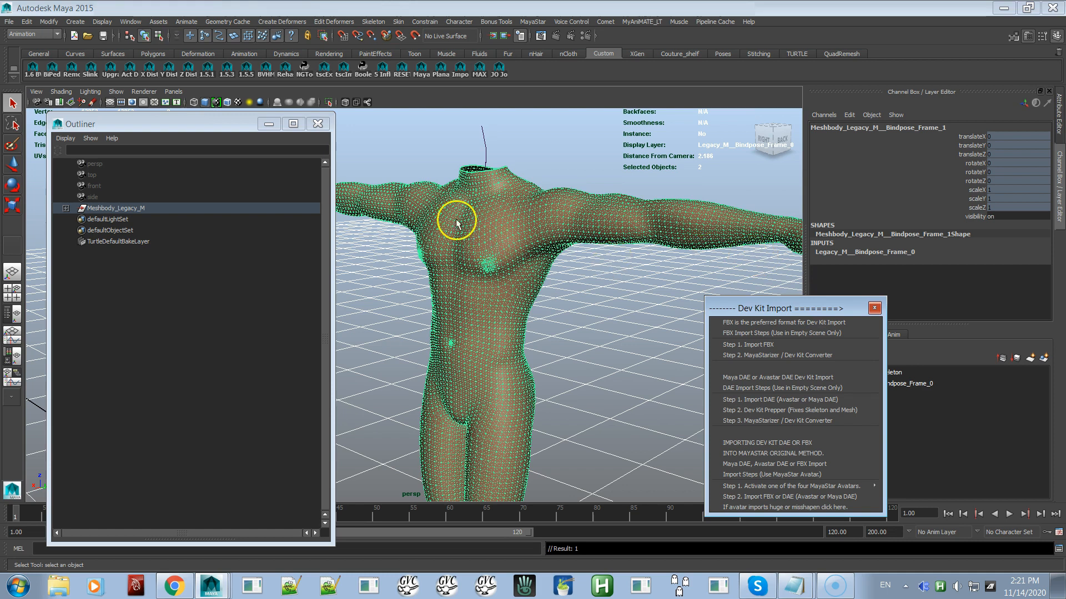
Undo the skin detachment on the body mesh and move the Dev Kit Import window clear of the layer list.
{"action": "left_click", "coordinate": [25, 23]}
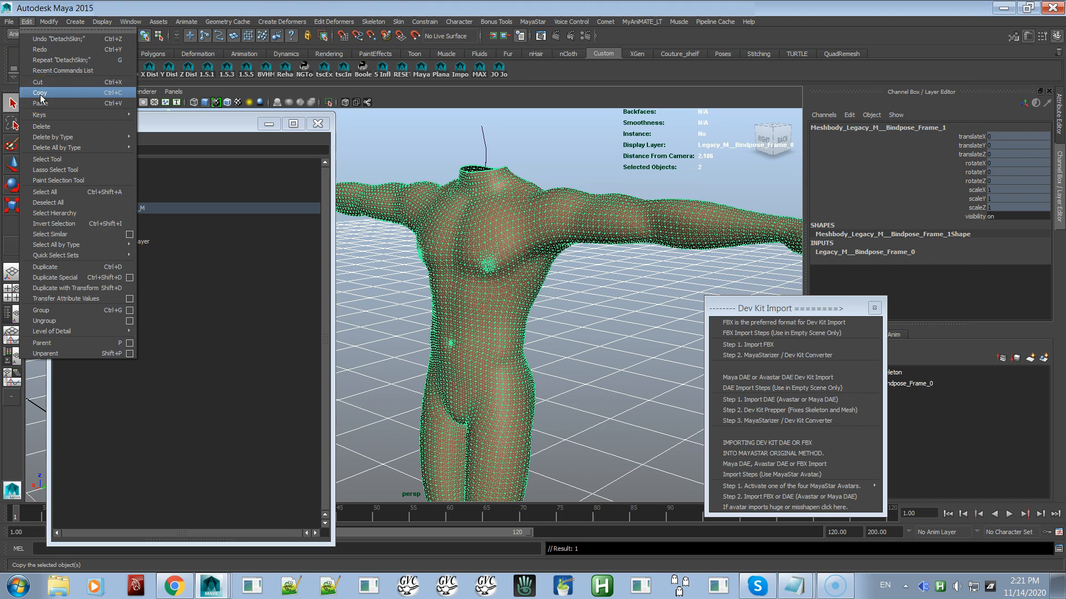
{"action": "left_click", "coordinate": [476, 317]}
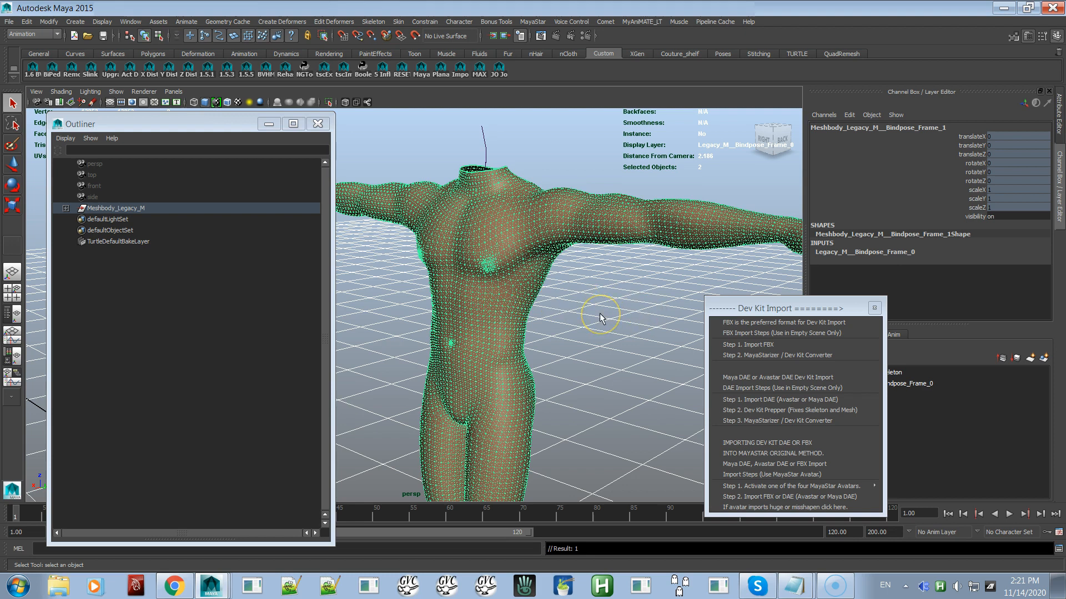
{"action": "key", "text": "ctrl+z"}
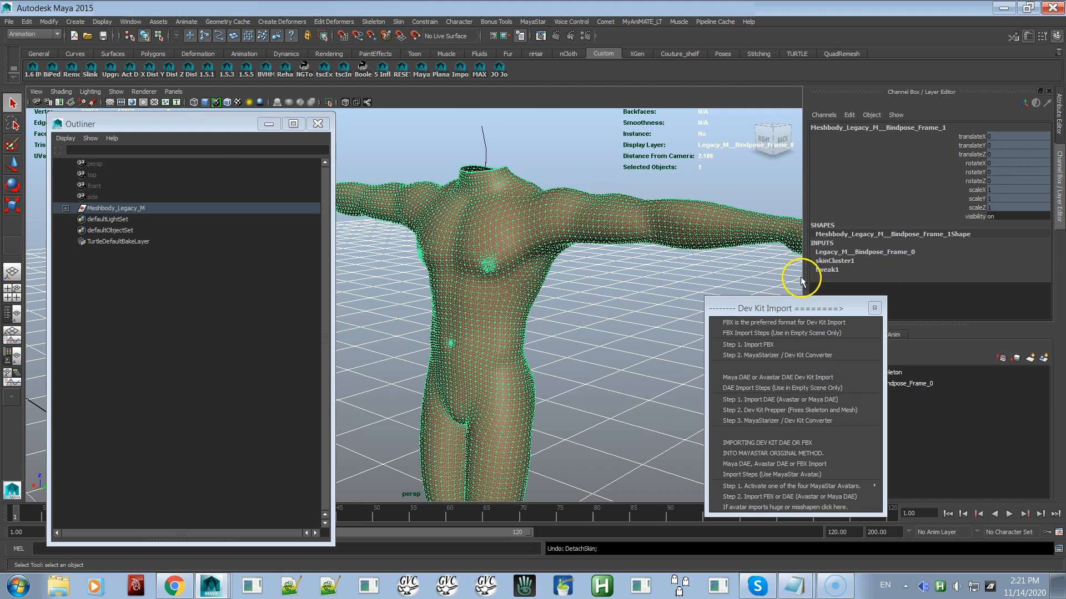
{"action": "left_click_drag", "start_coordinate": [530, 260], "coordinate": [555, 268], "text": "alt"}
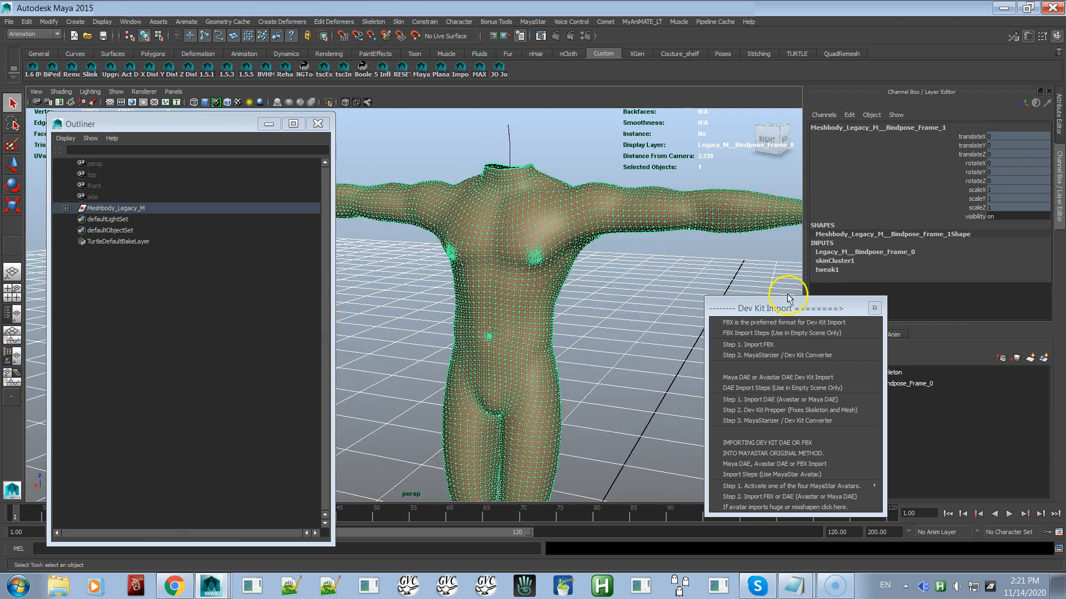
{"action": "left_click_drag", "start_coordinate": [776, 312], "coordinate": [687, 319]}
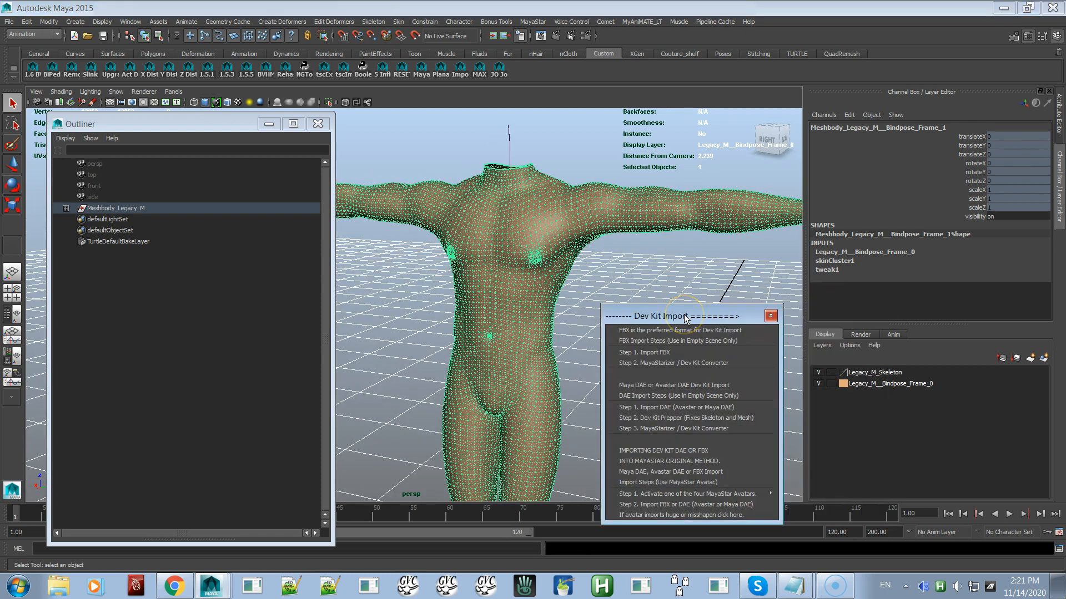
Paste a copy of the body mesh into the scene and hide the original Legacy_M__Bindpose_Frame_0 layer, leaving the pasted layer shown.
{"action": "left_click", "coordinate": [646, 312]}
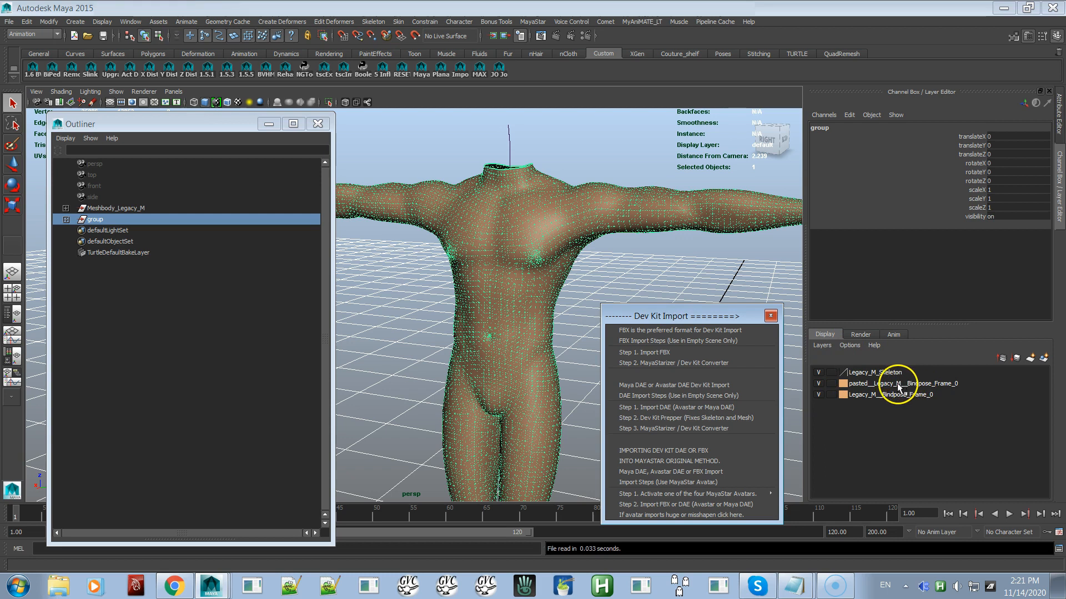
{"action": "left_click", "coordinate": [819, 384]}
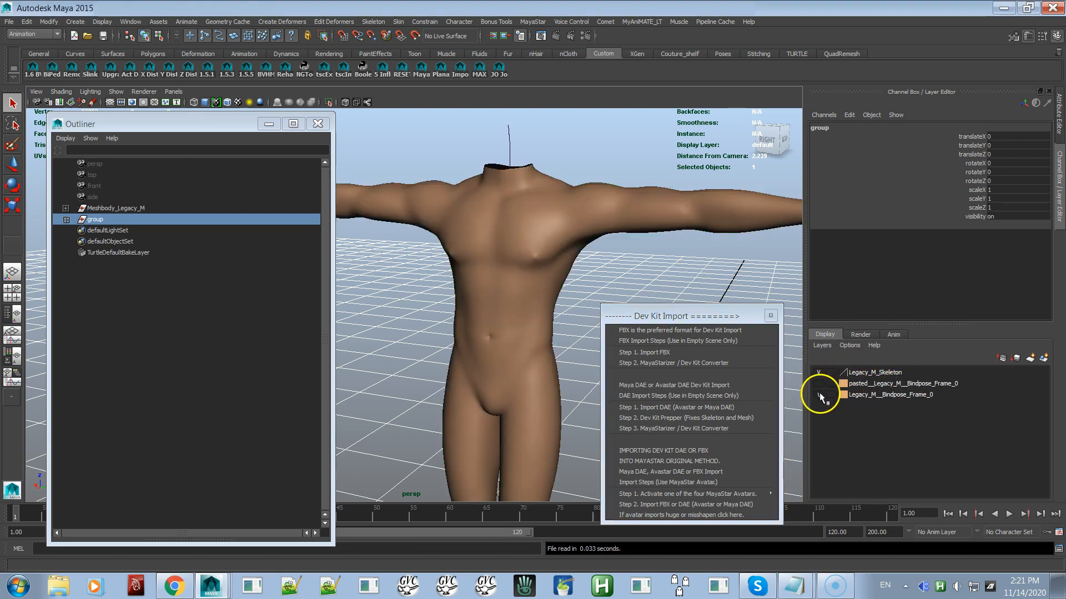
{"action": "left_click", "coordinate": [820, 394]}
{"action": "left_click", "coordinate": [819, 384]}
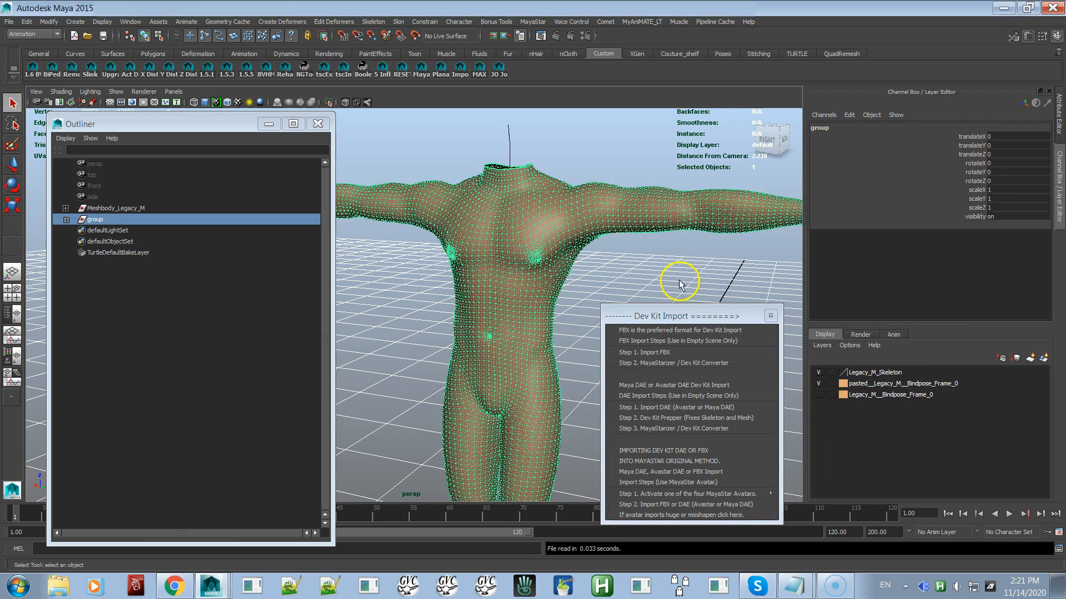
Assign the existing default grey material (initialShadingGroup) to the pasted body mesh and clear the selection.
{"action": "left_click", "coordinate": [672, 232]}
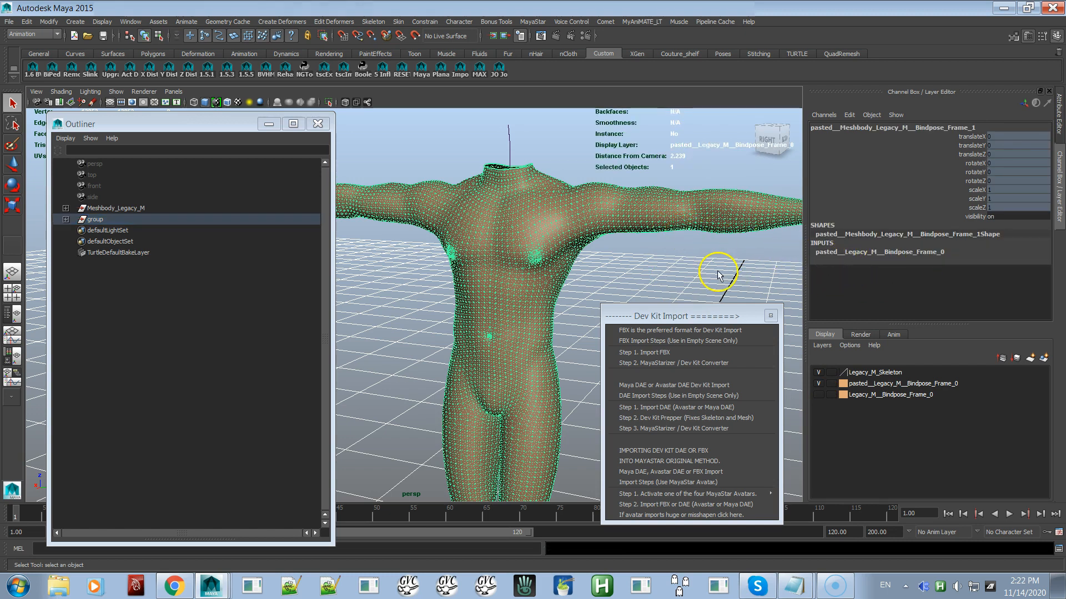
{"action": "right_click", "coordinate": [692, 227]}
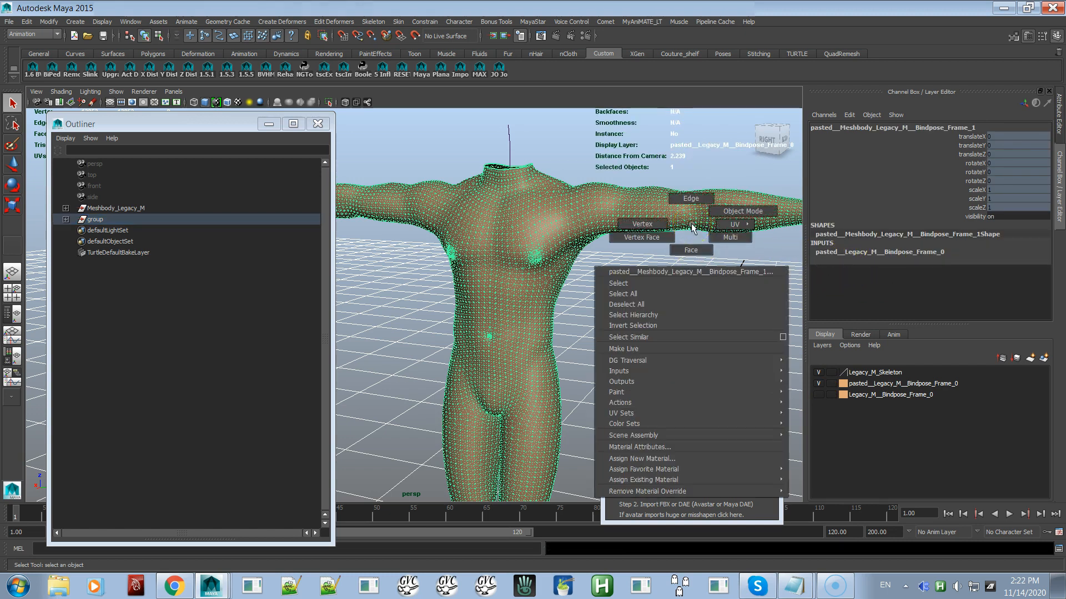
{"action": "mouse_move", "coordinate": [764, 472]}
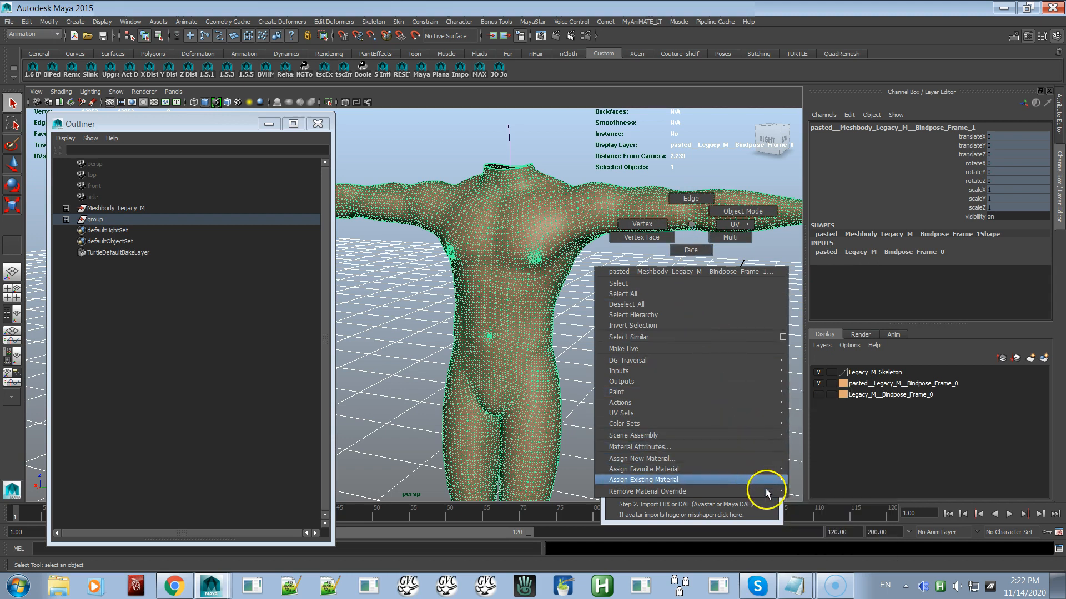
{"action": "left_click", "coordinate": [801, 480]}
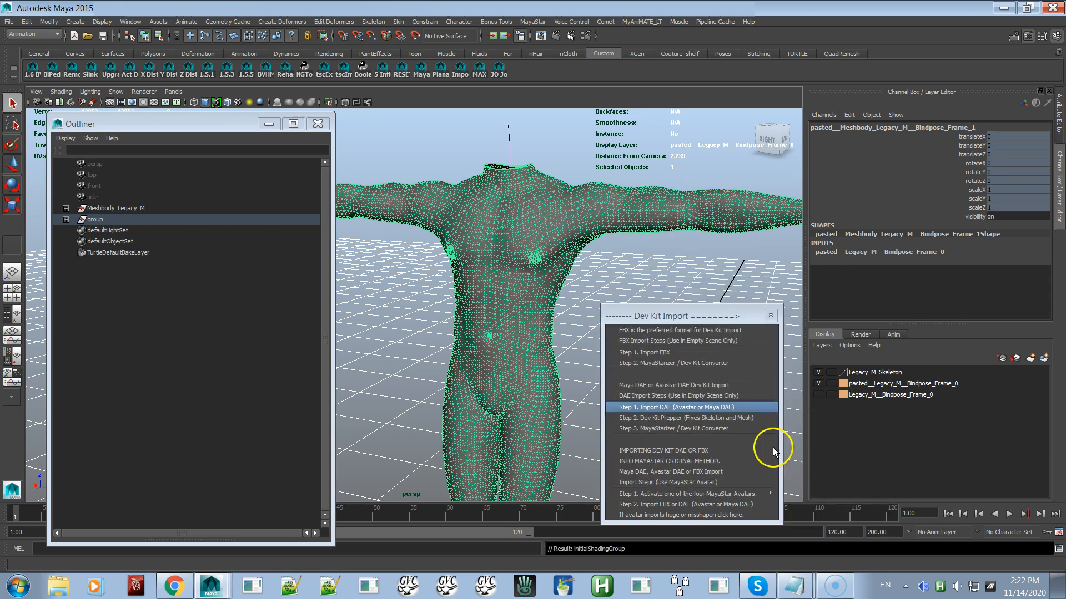
{"action": "left_click", "coordinate": [605, 272]}
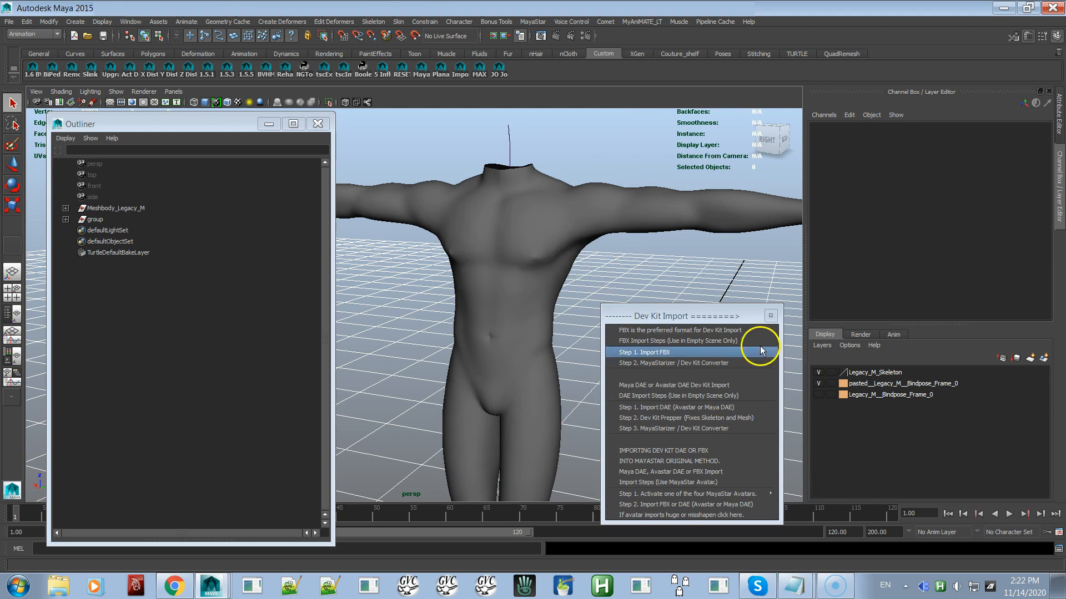
Show the original body's layer again and compare the two overlapping meshes from several angles.
{"action": "left_click", "coordinate": [818, 394]}
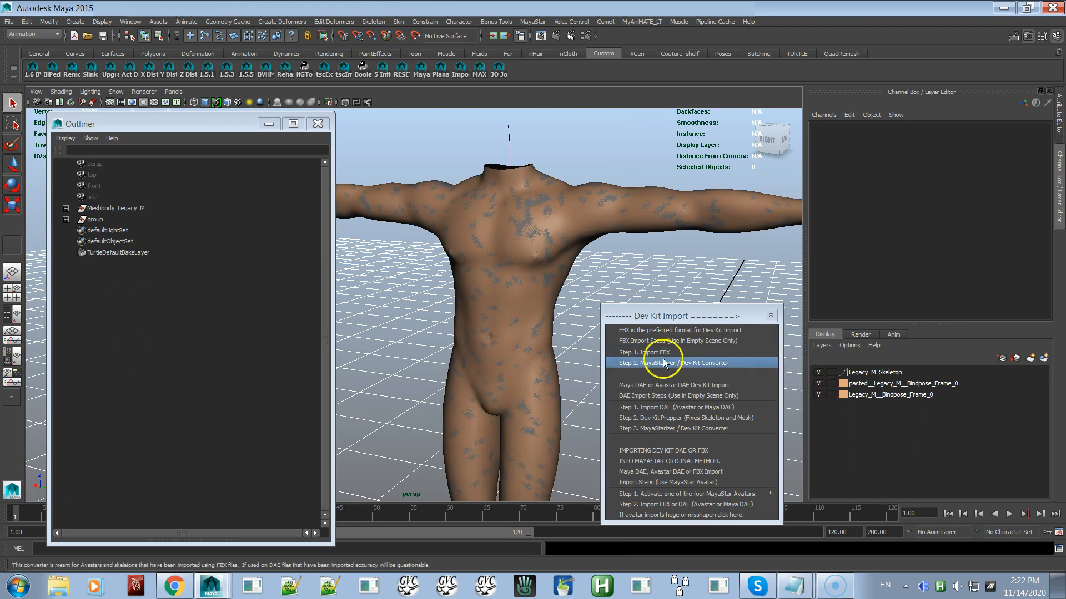
{"action": "left_click_drag", "start_coordinate": [546, 316], "coordinate": [428, 319], "text": "alt"}
{"action": "right_click_drag", "start_coordinate": [428, 318], "coordinate": [430, 308], "text": "alt"}
{"action": "left_click_drag", "start_coordinate": [430, 308], "coordinate": [607, 251], "text": "alt"}
{"action": "left_click_drag", "start_coordinate": [505, 252], "coordinate": [542, 255], "text": "alt"}
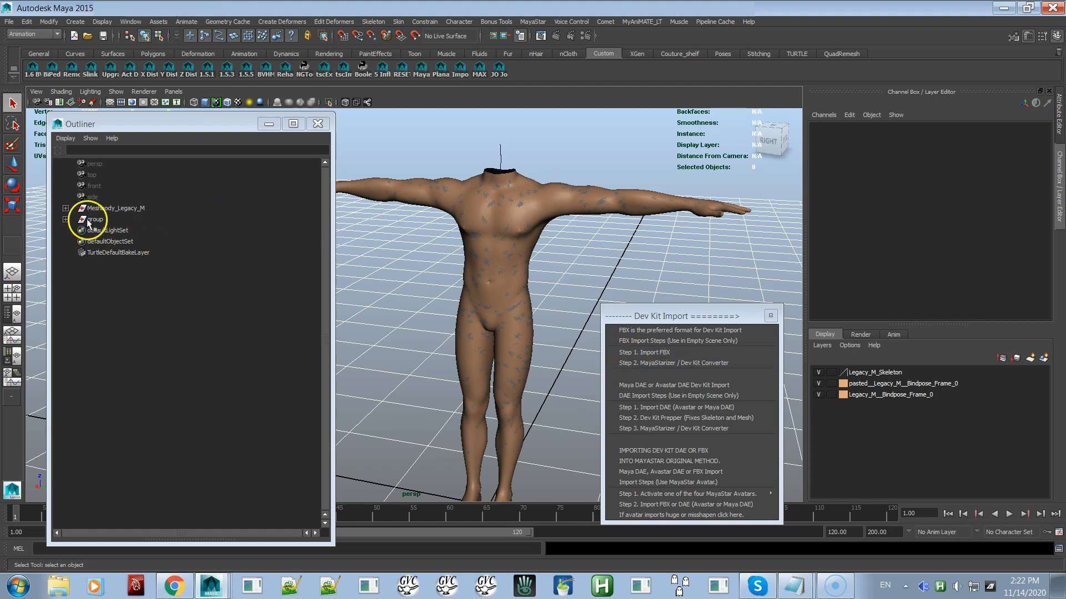
Try moving the pasted body mesh out of its group to the scene's top level, and undo the move.
{"action": "left_click", "coordinate": [65, 219]}
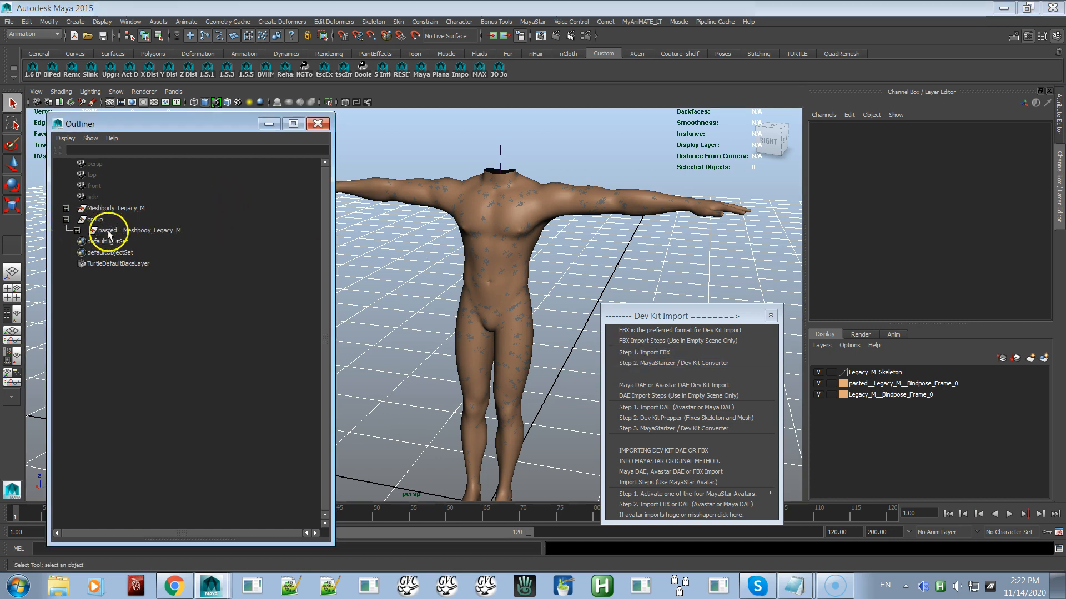
{"action": "left_click", "coordinate": [76, 231]}
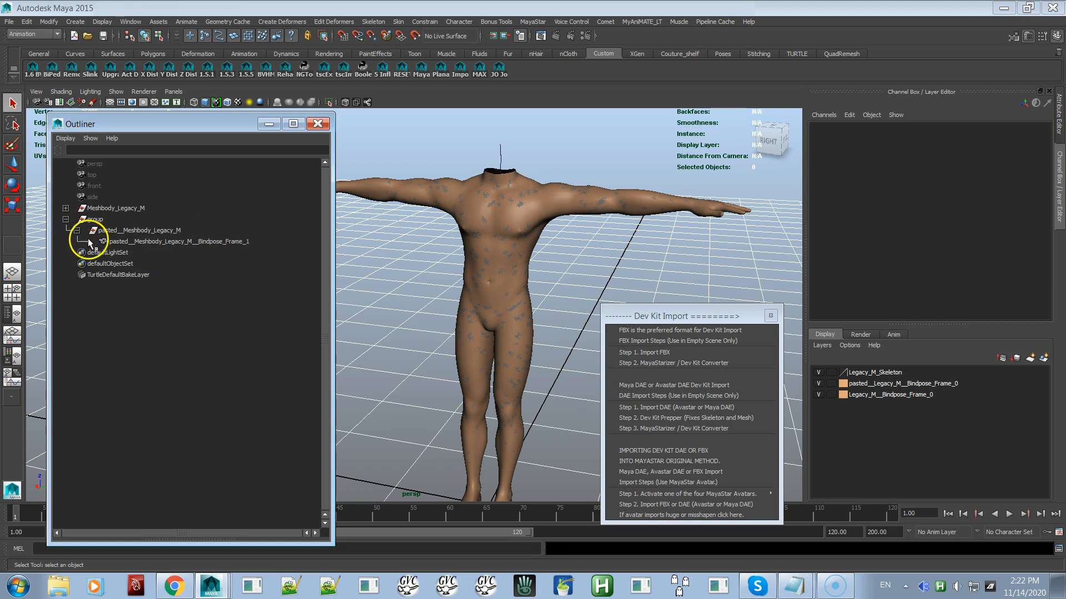
{"action": "left_click", "coordinate": [140, 242]}
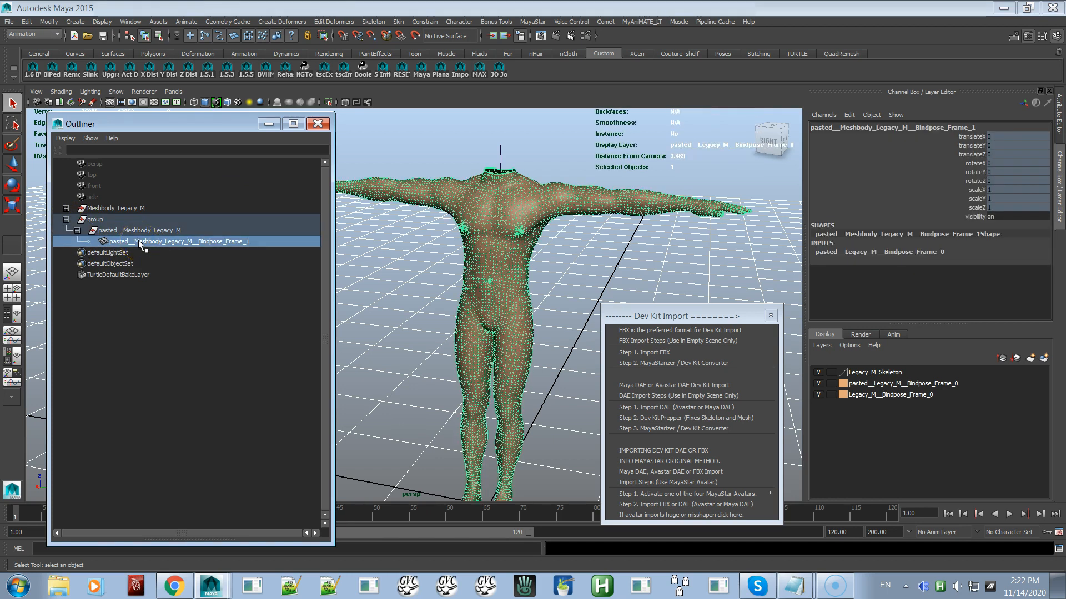
{"action": "middle_click_drag", "start_coordinate": [138, 240], "coordinate": [143, 299]}
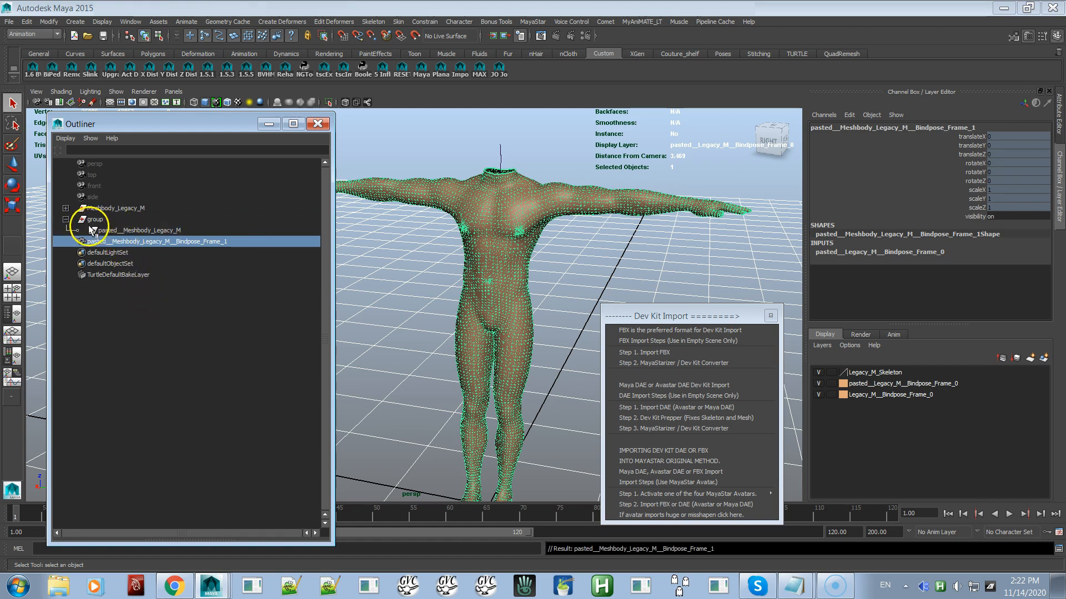
{"action": "left_click", "coordinate": [65, 208]}
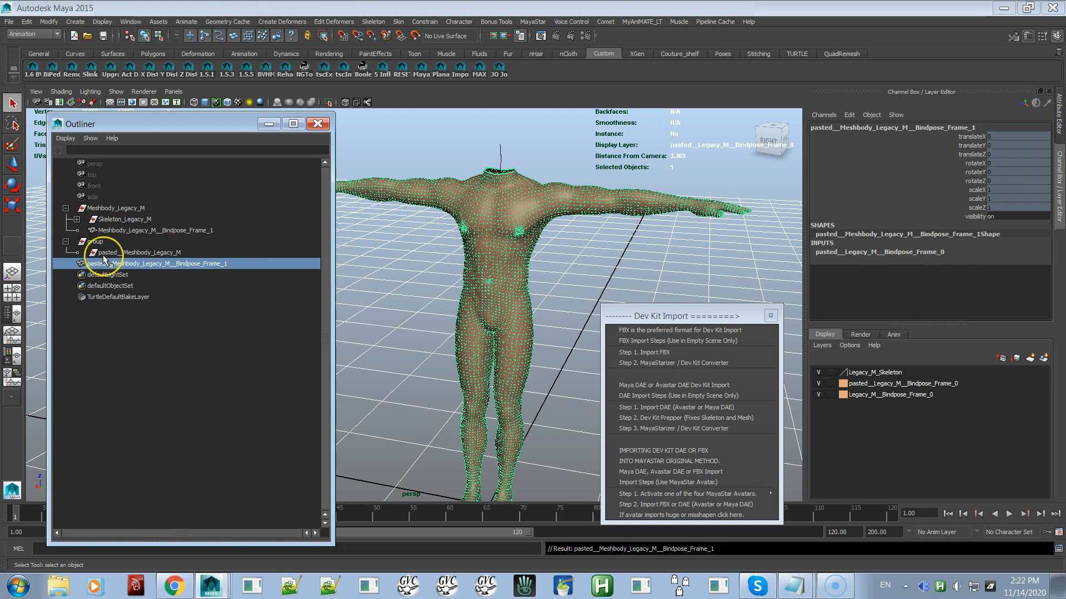
{"action": "key", "text": "ctrl+z"}
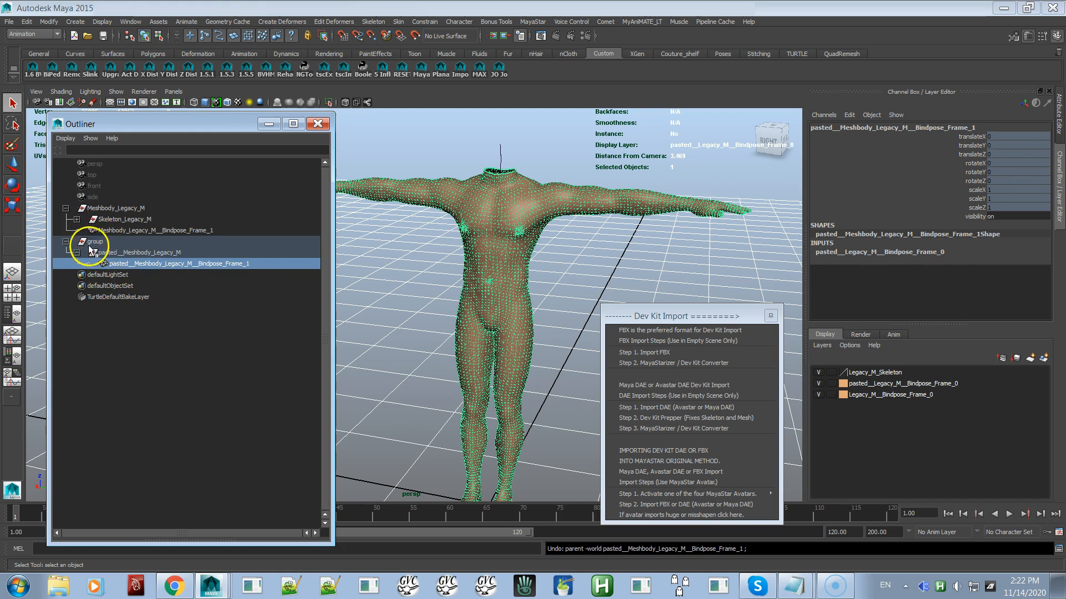
Collapse the group holding the pasted body mesh and rename it Duplicate.
{"action": "left_click", "coordinate": [66, 242]}
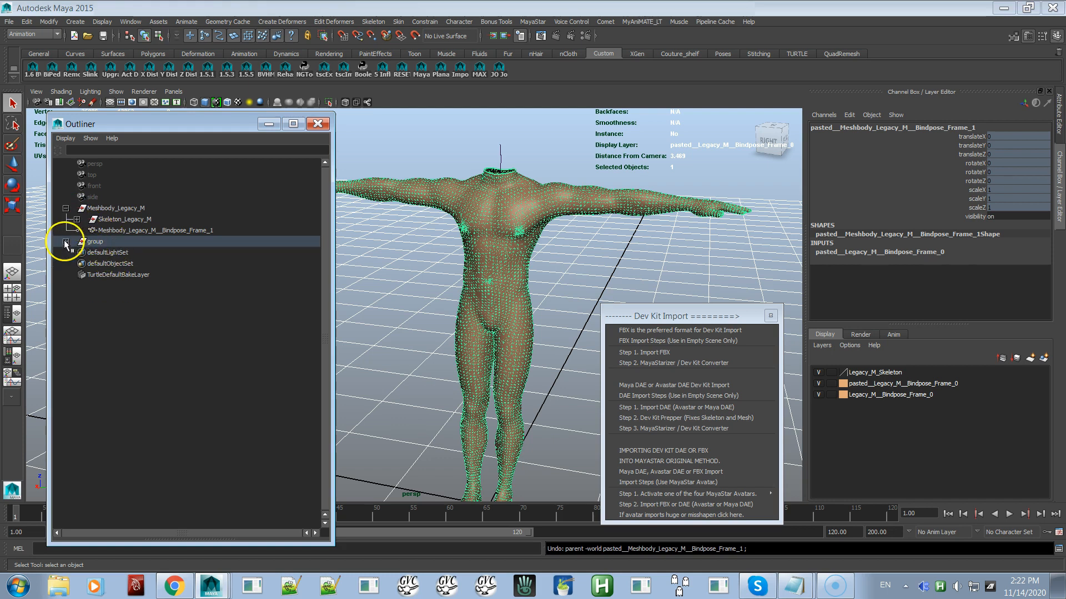
{"action": "double_click", "coordinate": [93, 243]}
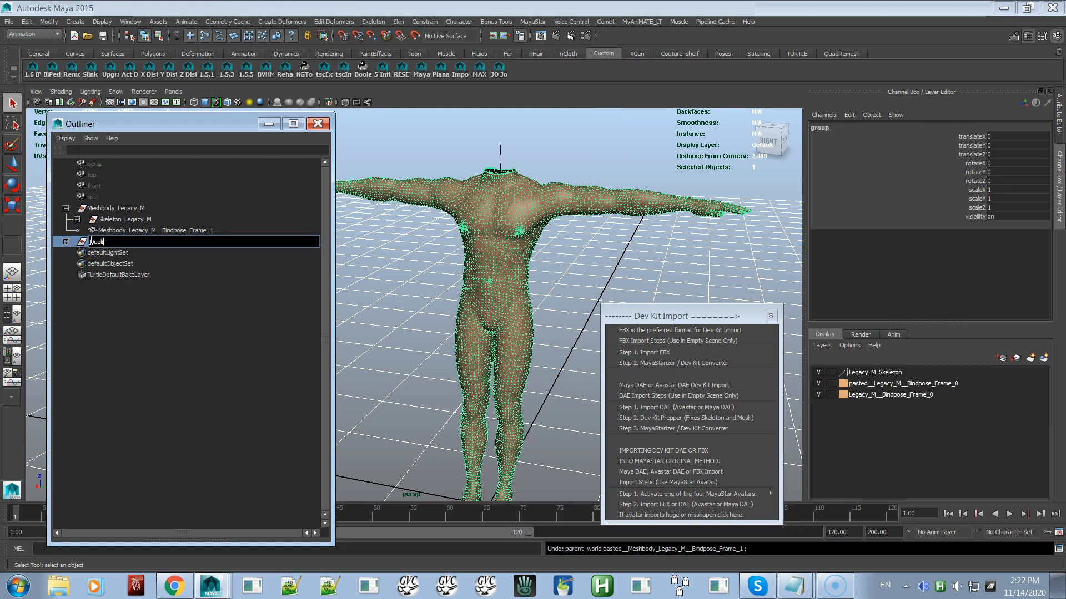
{"action": "key", "text": "Return"}
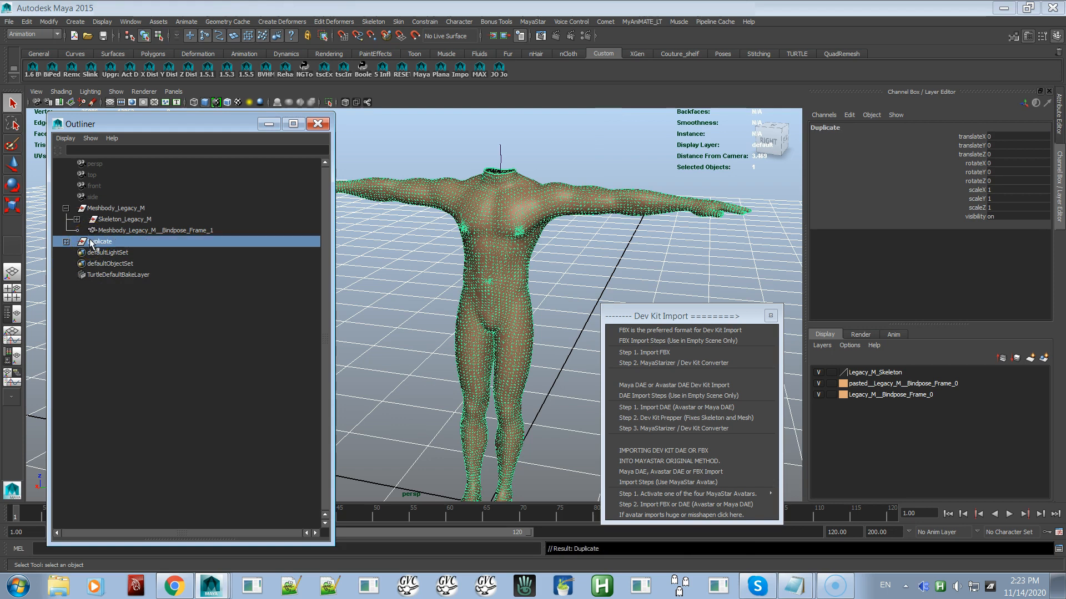
Hide the pasted body's layer and unparent the original body mesh from Meshbody_Legacy_M to the scene's top level.
{"action": "left_click", "coordinate": [100, 231]}
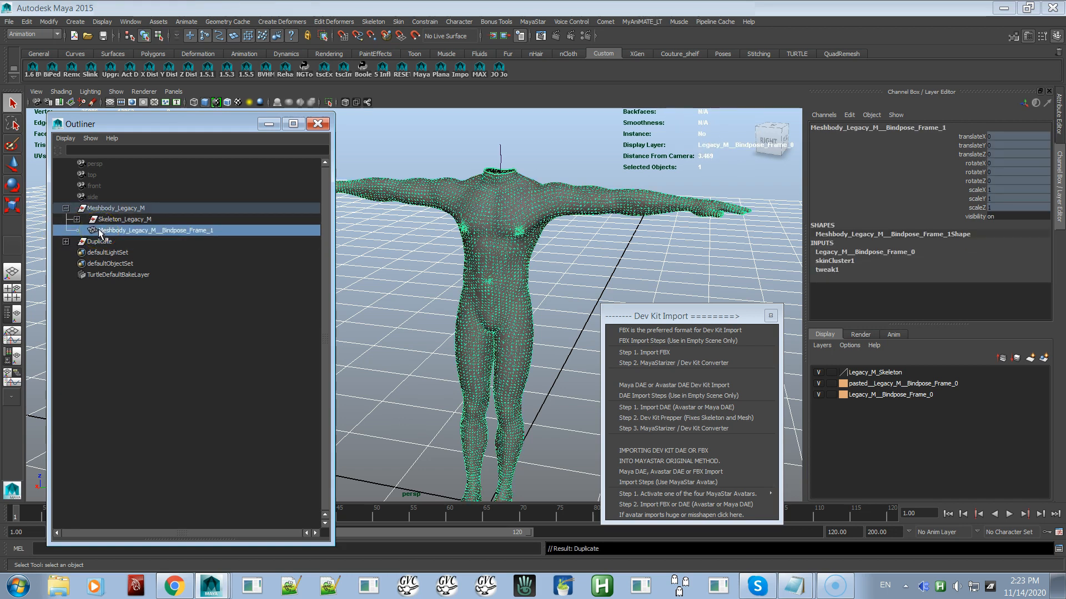
{"action": "left_click", "coordinate": [819, 383]}
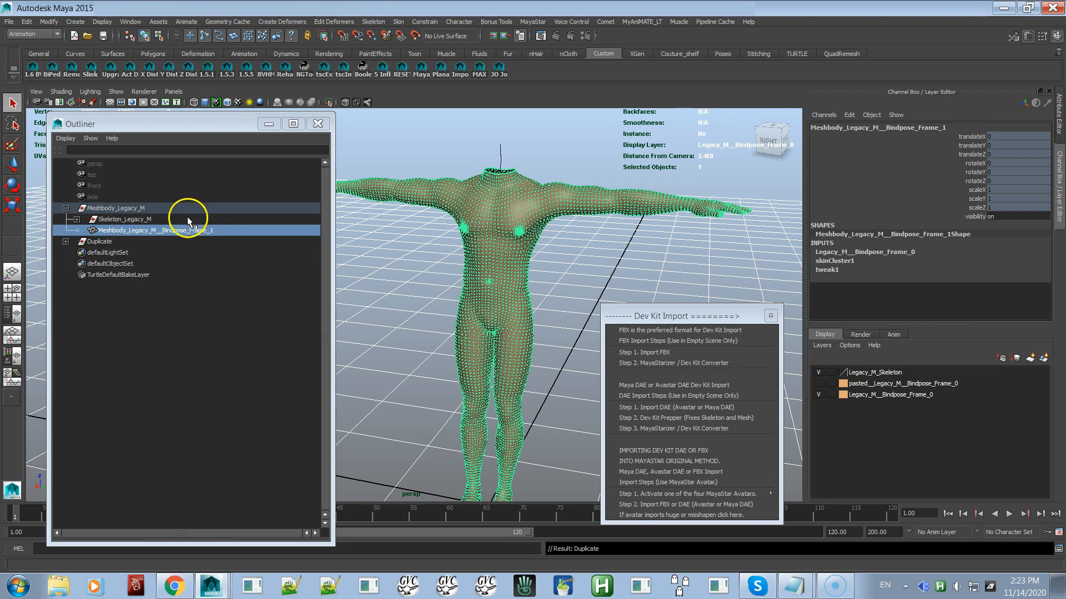
{"action": "left_click", "coordinate": [176, 231]}
{"action": "middle_click_drag", "start_coordinate": [178, 232], "coordinate": [178, 283]}
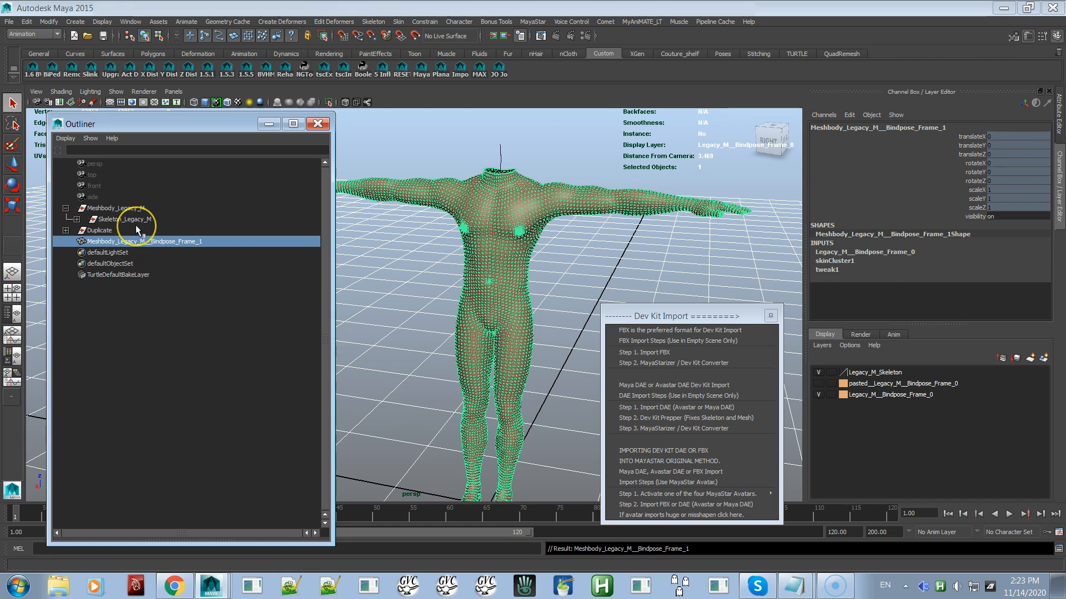
{"action": "key", "text": "ctrl+z"}
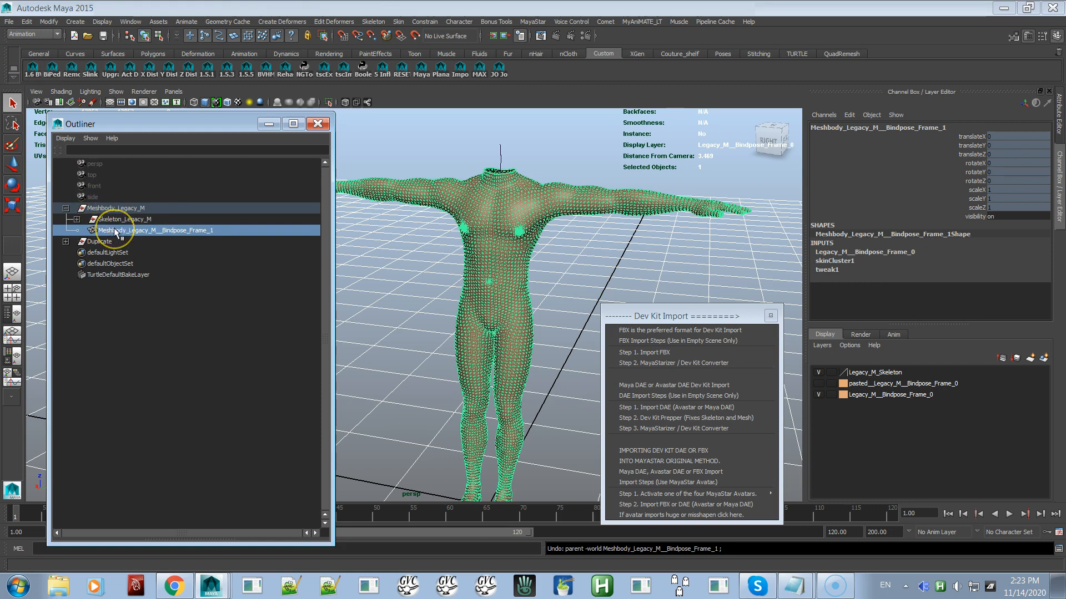
{"action": "middle_click_drag", "start_coordinate": [115, 232], "coordinate": [115, 288]}
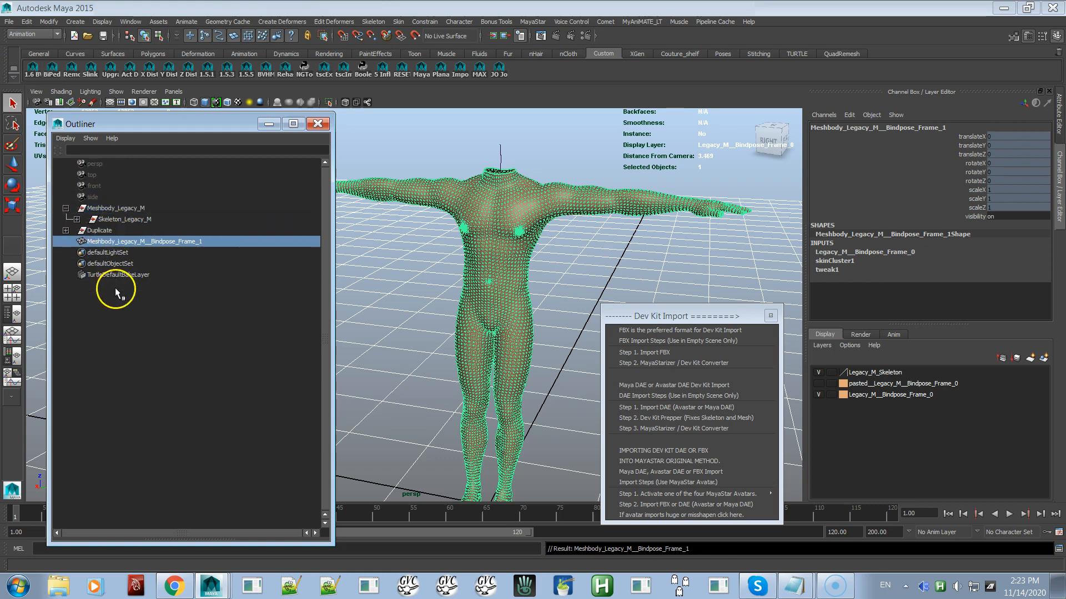
Unparent mPelvis from Skeleton_Legacy_M to the scene's top level and delete the leftover Meshbody_Legacy_M group.
{"action": "left_click", "coordinate": [77, 219]}
{"action": "left_click", "coordinate": [117, 230]}
{"action": "middle_click_drag", "start_coordinate": [117, 231], "coordinate": [111, 301]}
{"action": "left_click", "coordinate": [110, 209]}
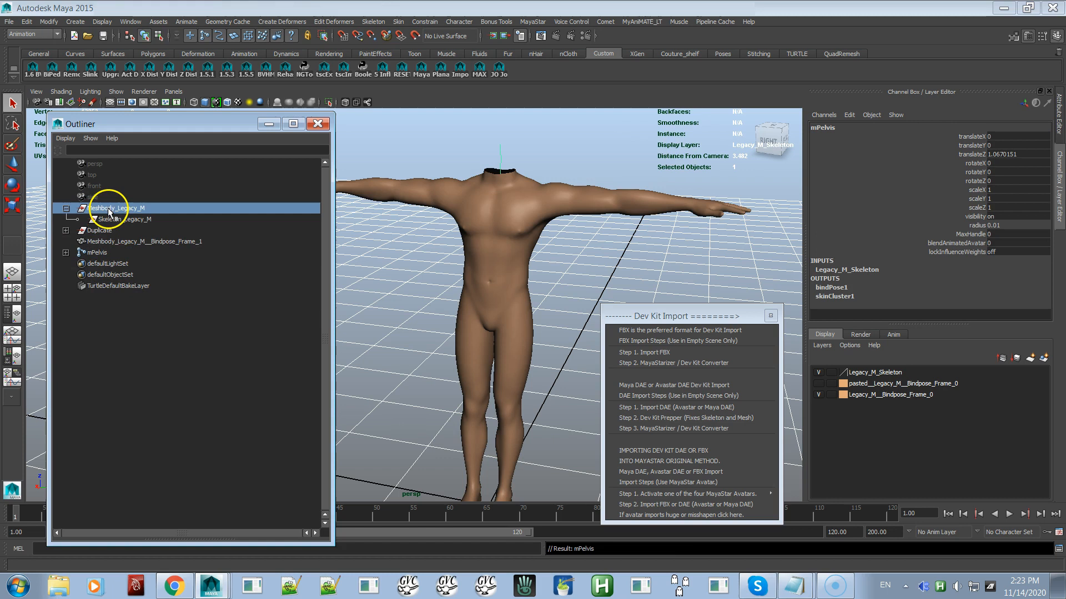
{"action": "key", "text": "Delete"}
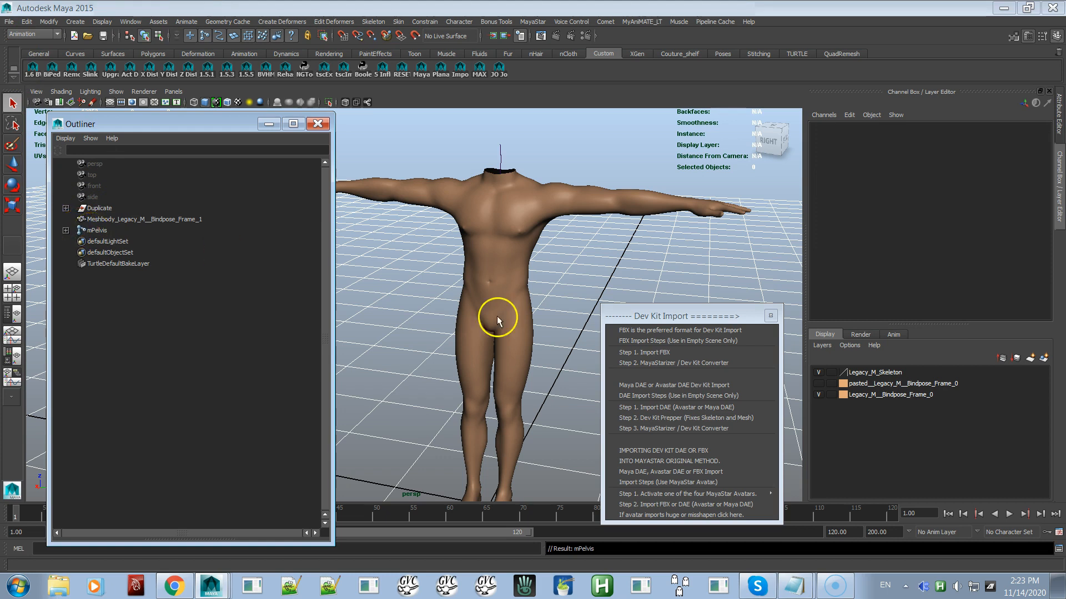
Show the pasted body's layer, toggle both body layers, and compare the overlapping meshes from the side and front.
{"action": "left_click", "coordinate": [820, 384]}
{"action": "left_click_drag", "start_coordinate": [482, 298], "coordinate": [369, 300], "text": "alt"}
{"action": "left_click", "coordinate": [819, 394]}
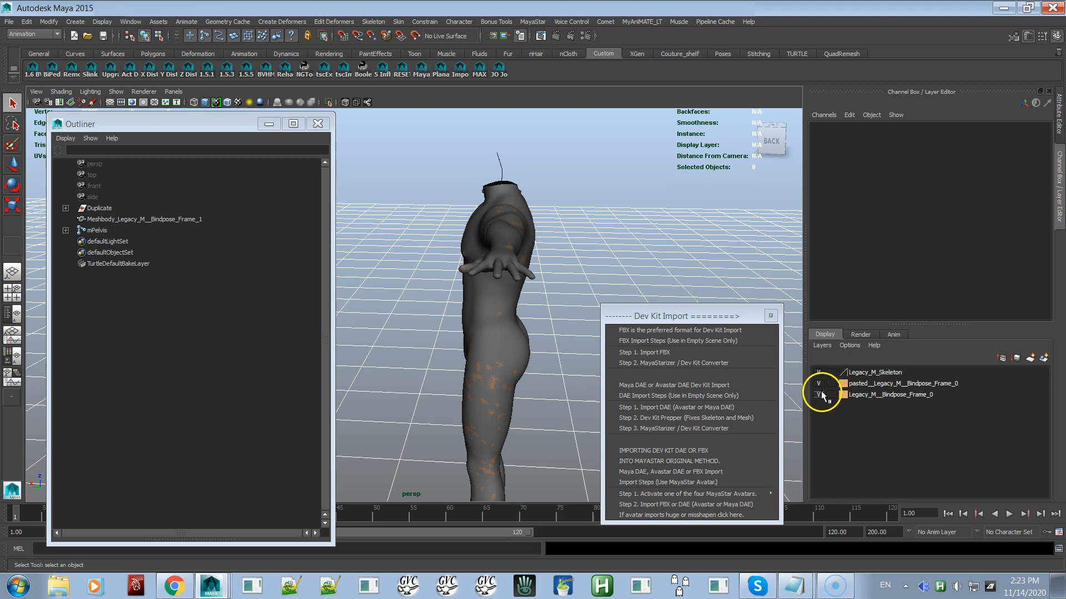
{"action": "left_click", "coordinate": [819, 394]}
{"action": "left_click", "coordinate": [819, 383]}
{"action": "left_click", "coordinate": [819, 383]}
{"action": "left_click_drag", "start_coordinate": [537, 388], "coordinate": [583, 361], "text": "alt"}
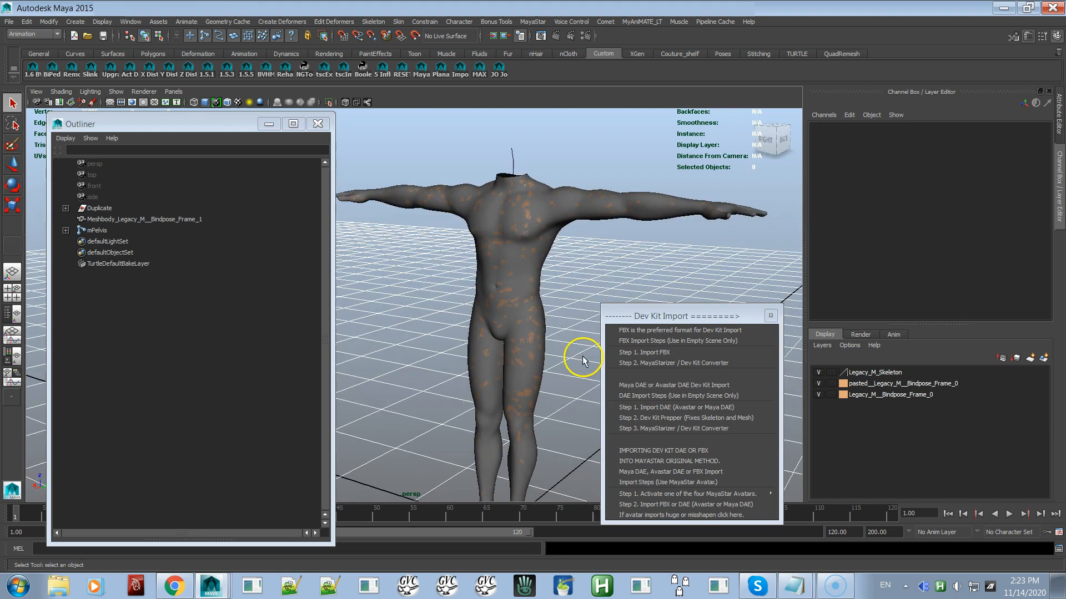
{"action": "left_click_drag", "start_coordinate": [500, 351], "coordinate": [537, 349], "text": "alt"}
{"action": "mouse_move", "coordinate": [536, 350]}
{"action": "right_mouse_down", "text": "alt"}
{"action": "mouse_move", "coordinate": [529, 288]}
{"action": "mouse_move", "coordinate": [532, 370]}
{"action": "right_mouse_up", "text": "alt"}
{"action": "left_click_drag", "start_coordinate": [541, 277], "coordinate": [502, 334], "text": "alt"}
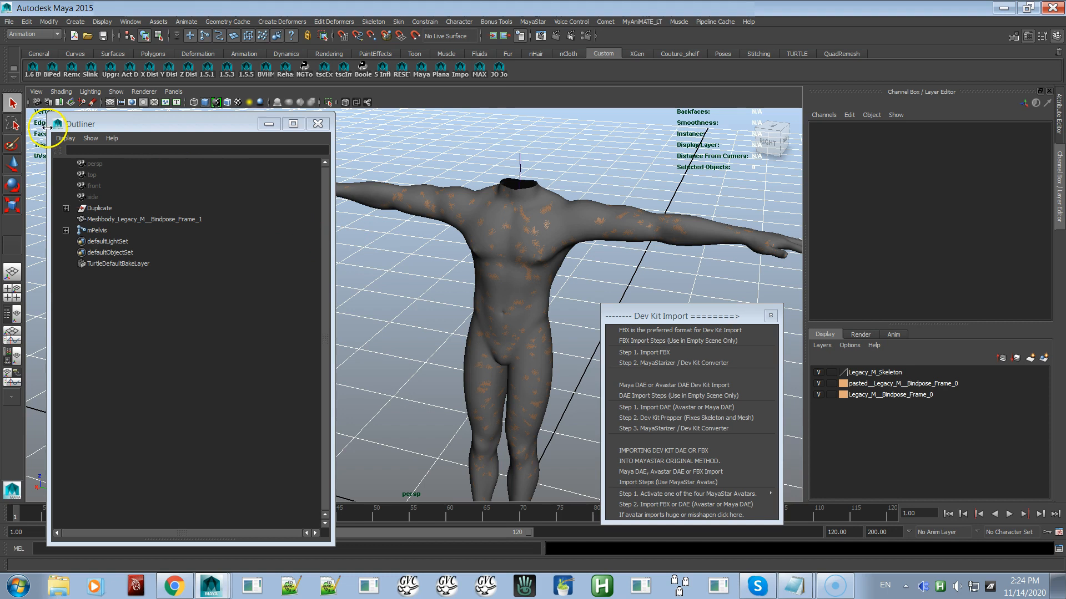
Select mPelvis with its whole joint hierarchy, and move the Outliner and Dev Kit Import windows clear of the timeline.
{"action": "left_click_drag", "start_coordinate": [135, 128], "coordinate": [132, 85]}
{"action": "left_click", "coordinate": [97, 189]}
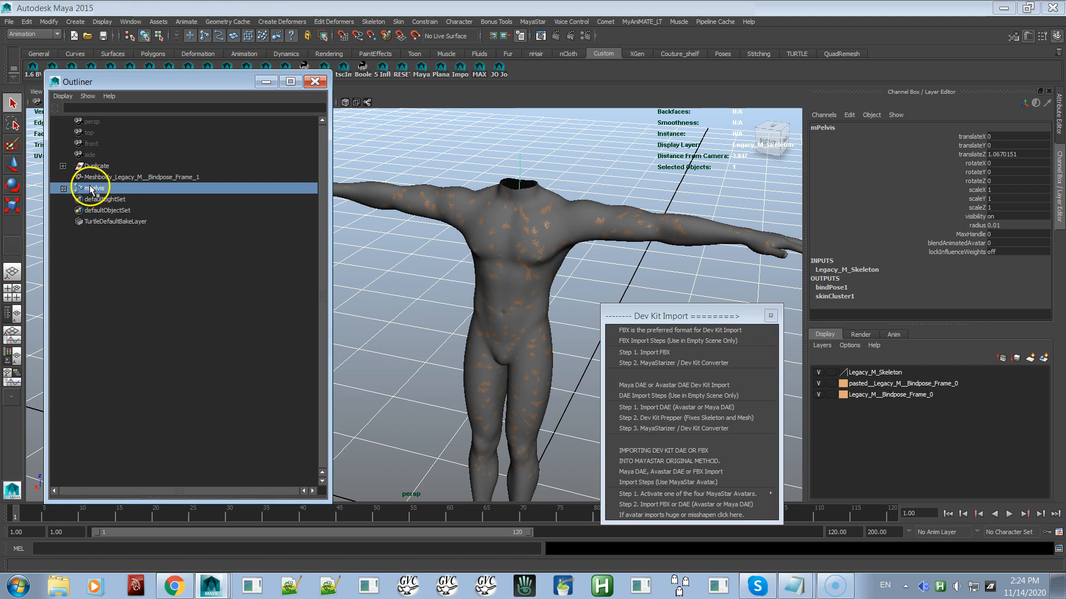
{"action": "right_click_drag", "start_coordinate": [437, 258], "coordinate": [429, 348]}
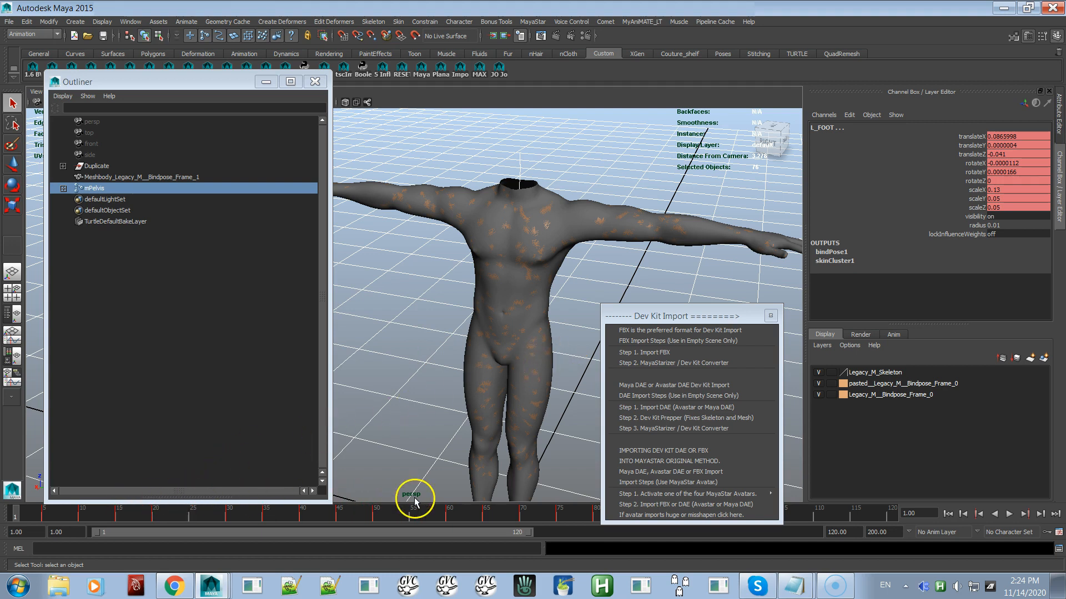
{"action": "left_click_drag", "start_coordinate": [650, 315], "coordinate": [648, 290]}
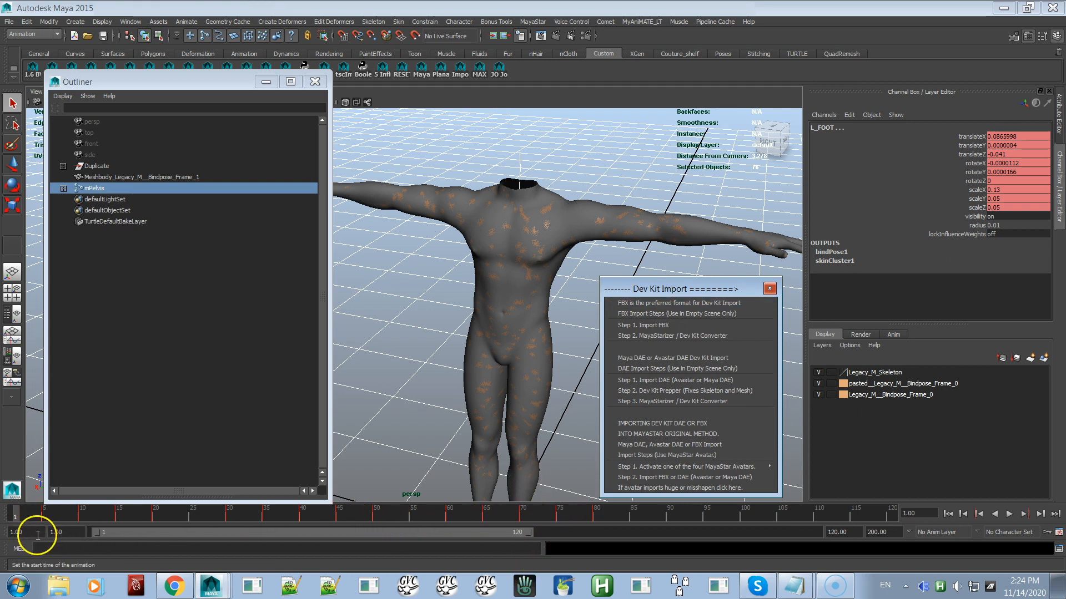
Set the animation and playback start times to 0 and go to frame 0.
{"action": "left_click_drag", "start_coordinate": [37, 534], "coordinate": [5, 535]}
{"action": "left_click", "coordinate": [75, 532]}
{"action": "type", "text": "0"}
{"action": "key", "text": "Return"}
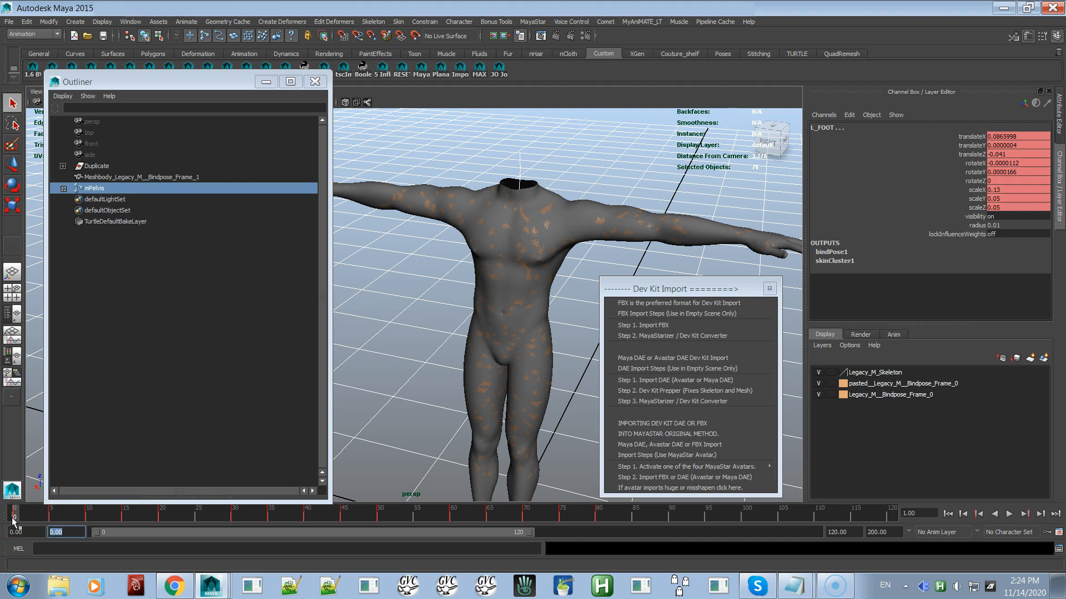
{"action": "right_click", "coordinate": [14, 520]}
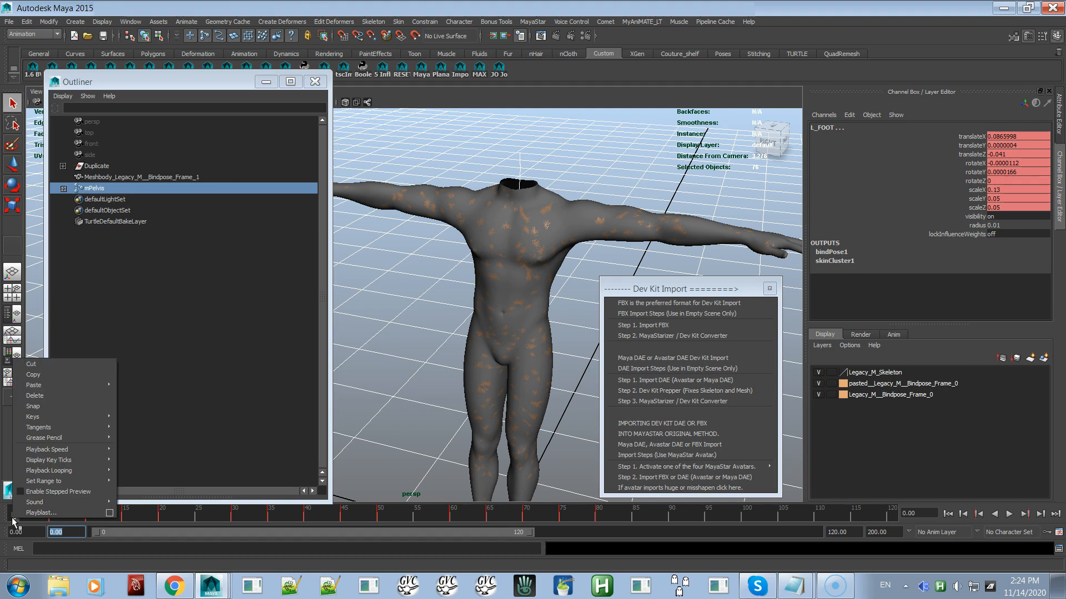
{"action": "left_click", "coordinate": [362, 395]}
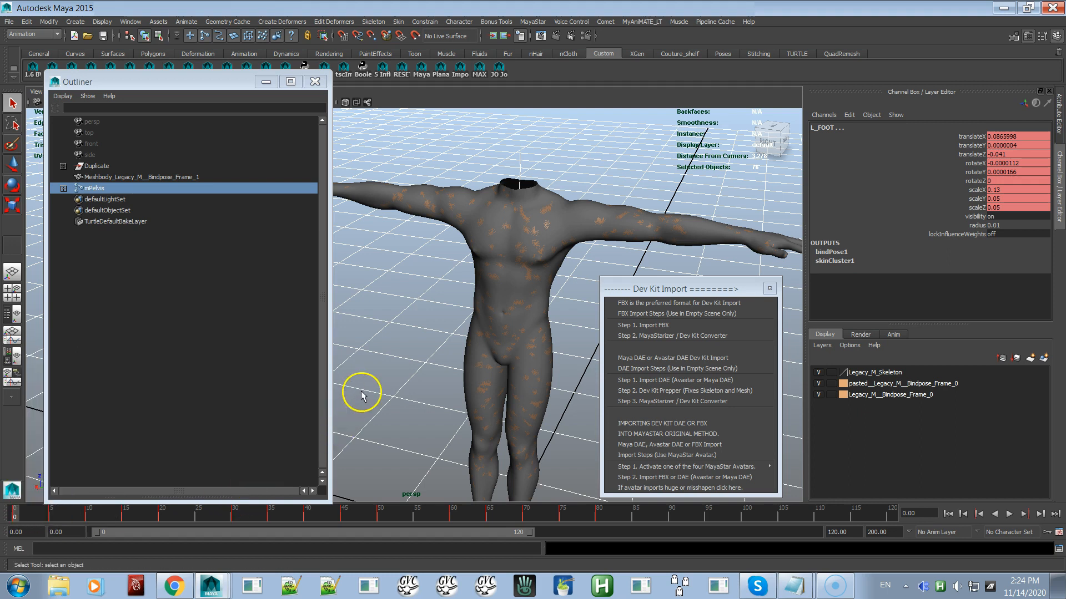
Clear the selection and turn off DAG Objects Only so the Outliner lists every node in the scene.
{"action": "left_click", "coordinate": [362, 396]}
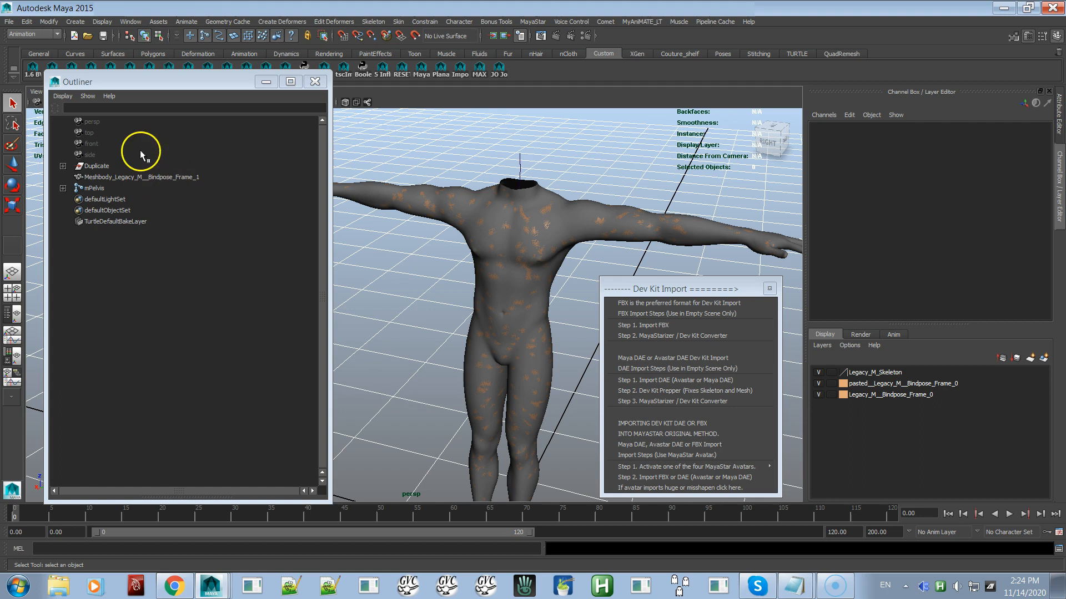
{"action": "left_click", "coordinate": [63, 96]}
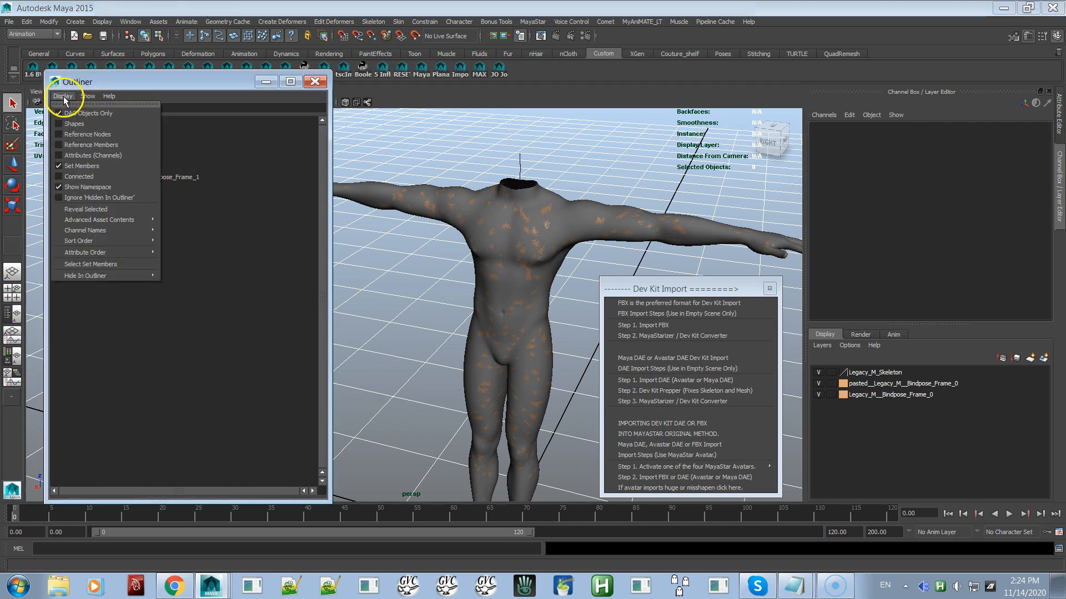
{"action": "left_click", "coordinate": [59, 115]}
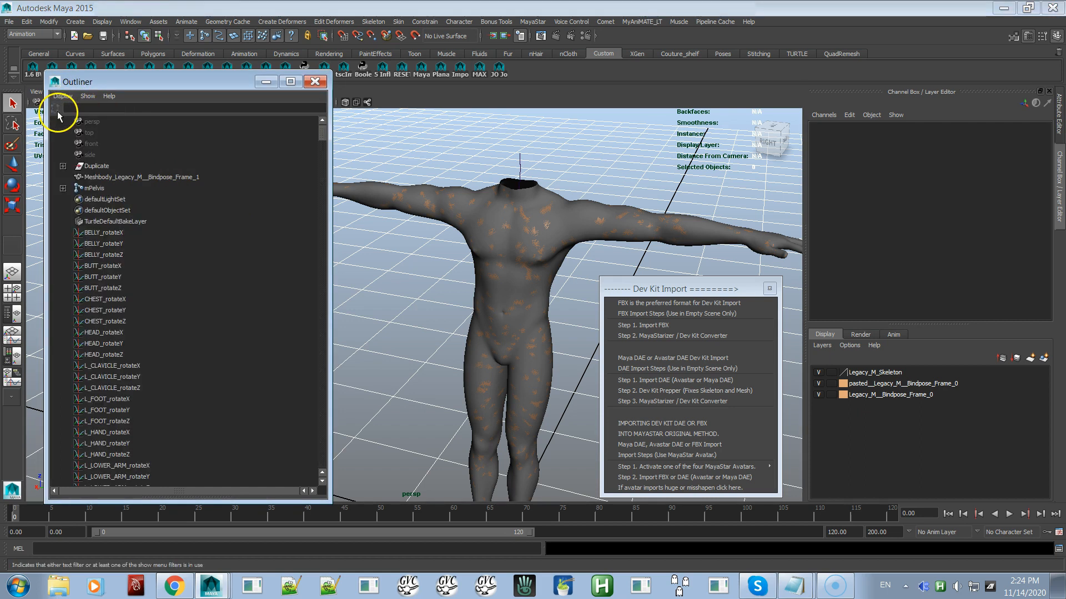
Delete all the joint animation curves from BELLY_rotateX through UPPER_BACK_scaleZ.
{"action": "left_click", "coordinate": [106, 237]}
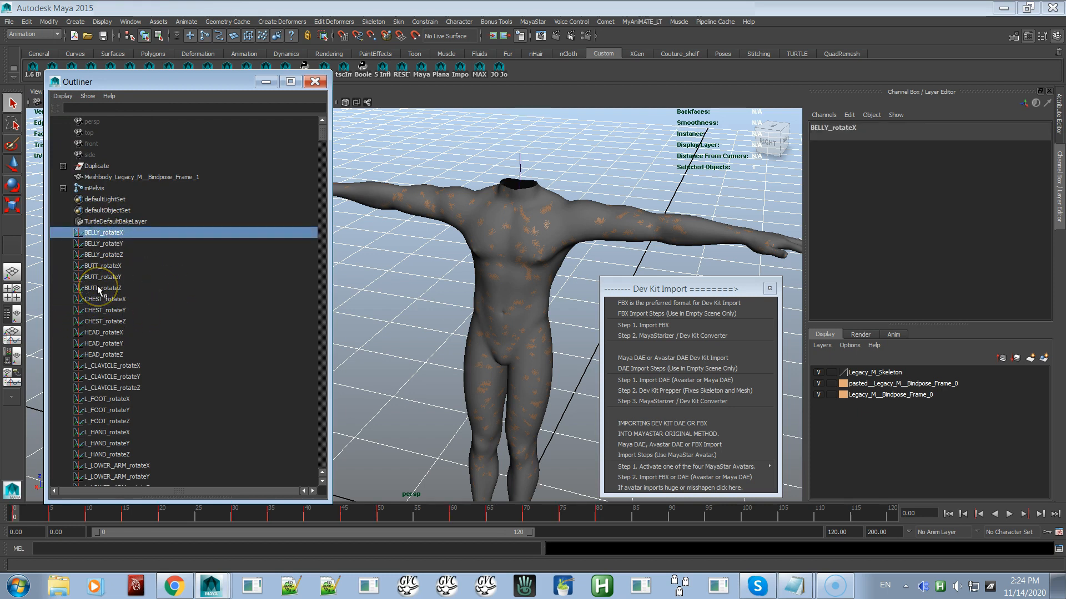
{"action": "scroll", "coordinate": [110, 247], "scroll_direction": "down", "scroll_amount": 15}
{"action": "scroll", "coordinate": [109, 246], "scroll_direction": "down", "scroll_amount": 15}
{"action": "scroll", "coordinate": [109, 247], "scroll_direction": "down", "scroll_amount": 20}
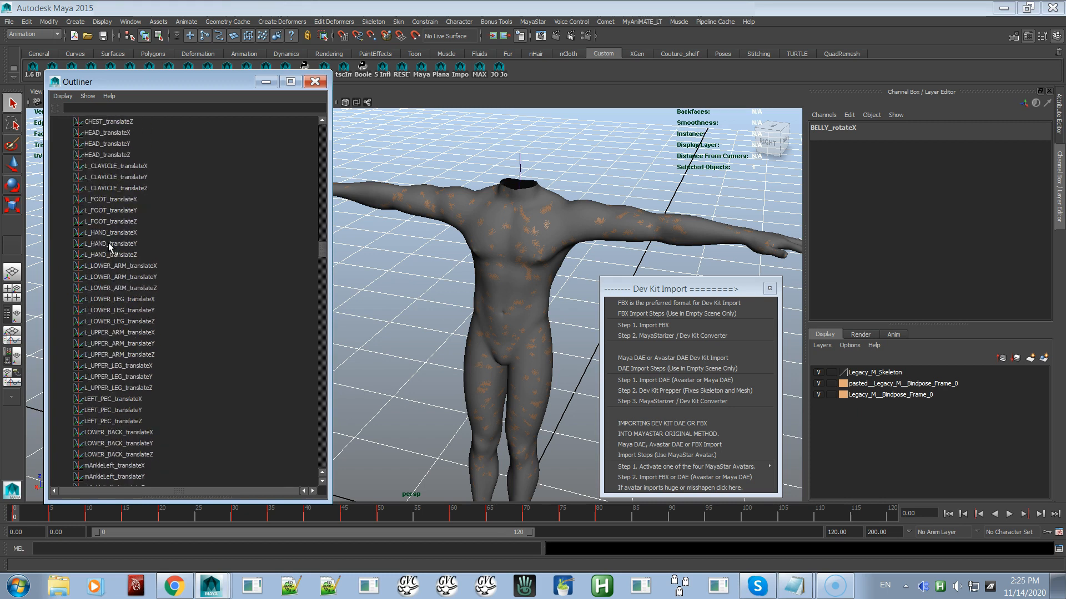
{"action": "scroll", "coordinate": [109, 247], "scroll_direction": "down", "scroll_amount": 20}
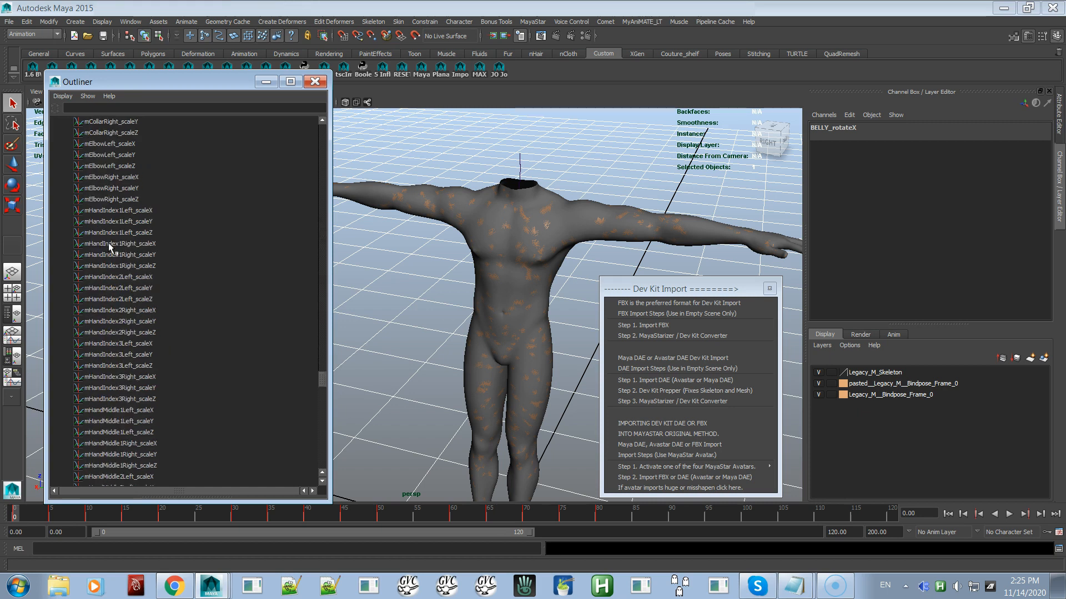
{"action": "scroll", "coordinate": [110, 248], "scroll_direction": "down", "scroll_amount": 10}
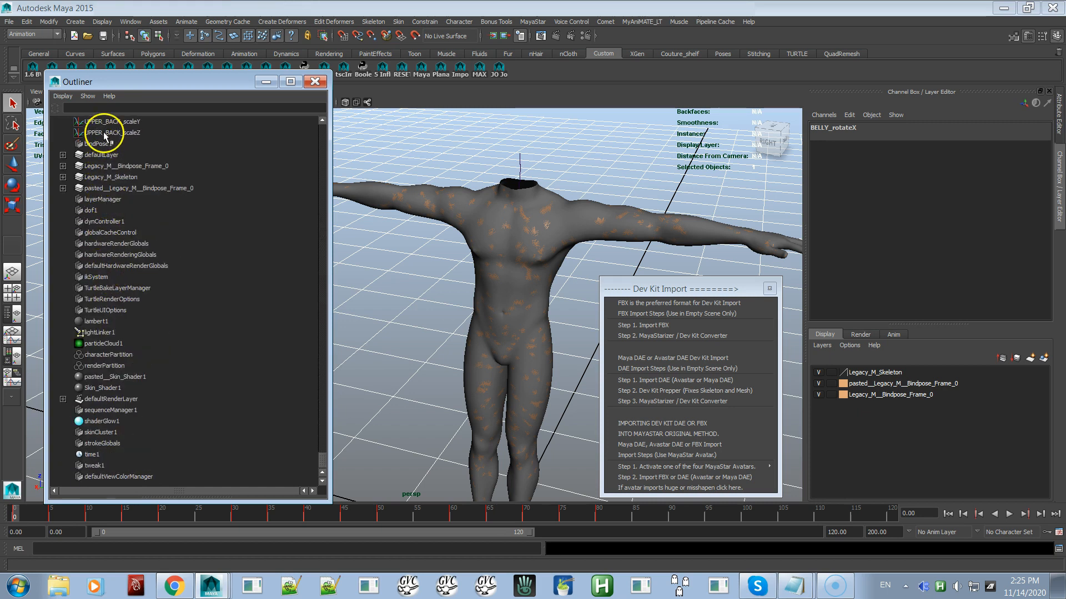
{"action": "scroll", "coordinate": [107, 161], "scroll_direction": "up", "scroll_amount": 9}
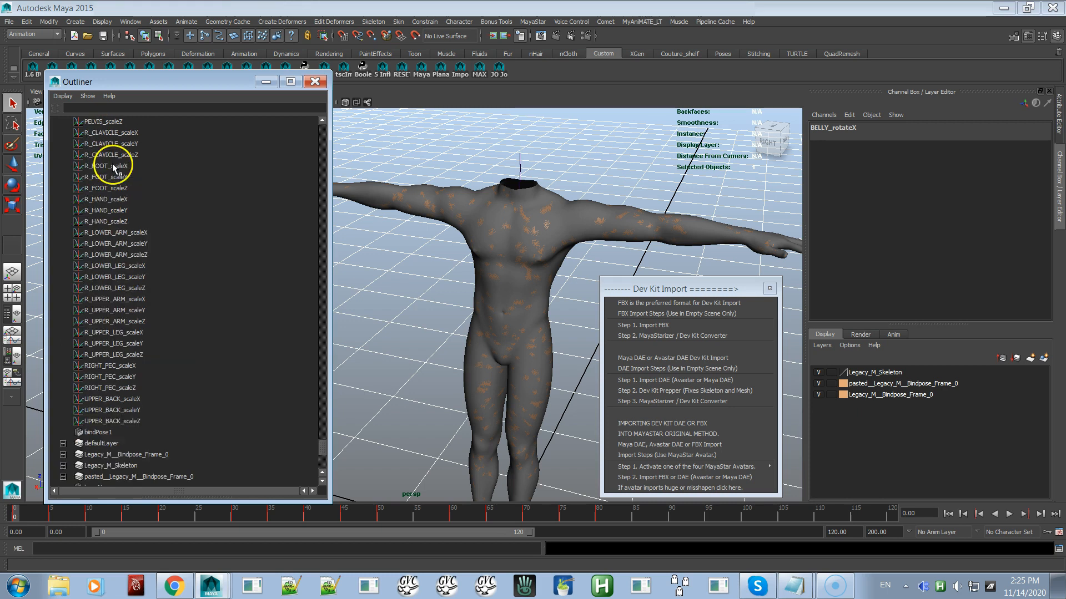
{"action": "left_click", "coordinate": [105, 426], "text": "shift"}
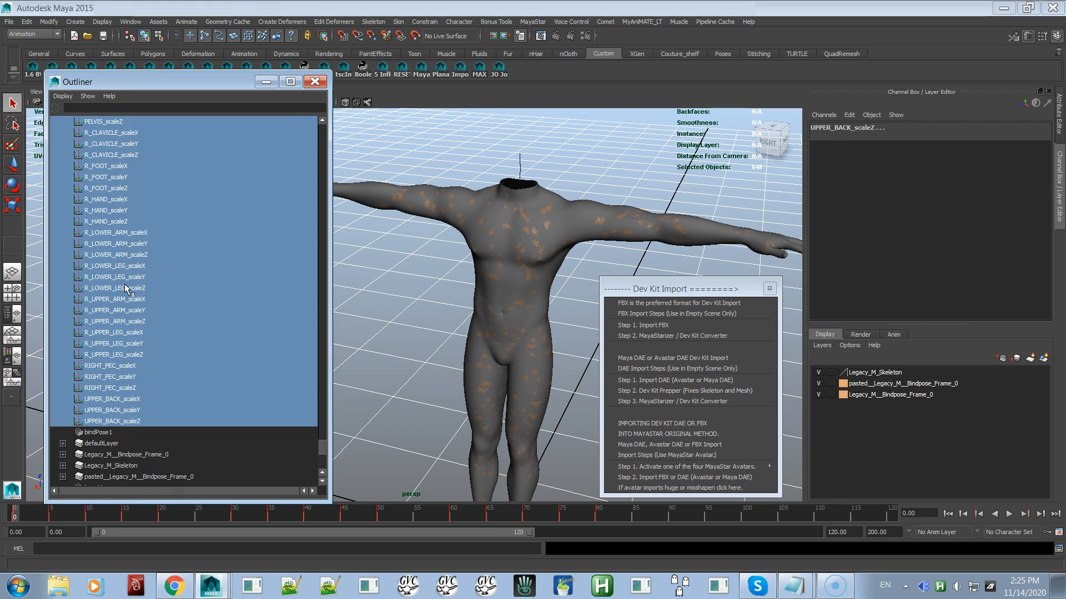
{"action": "key", "text": "Delete"}
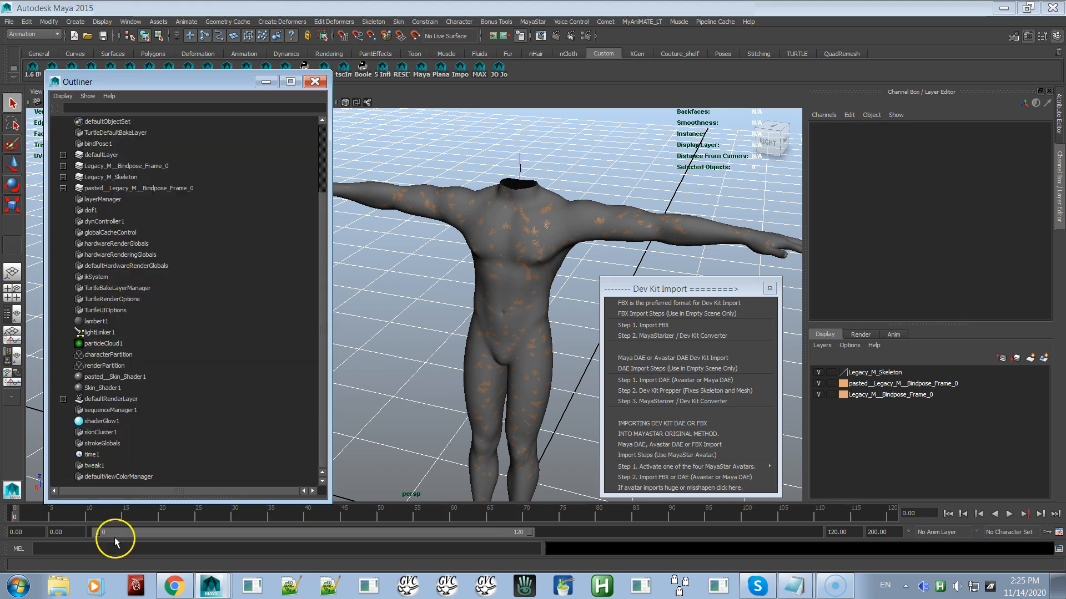
Select mPelvis with its whole joint hierarchy and restrict the Outliner to DAG objects only.
{"action": "scroll", "coordinate": [139, 243], "scroll_direction": "up", "scroll_amount": 3}
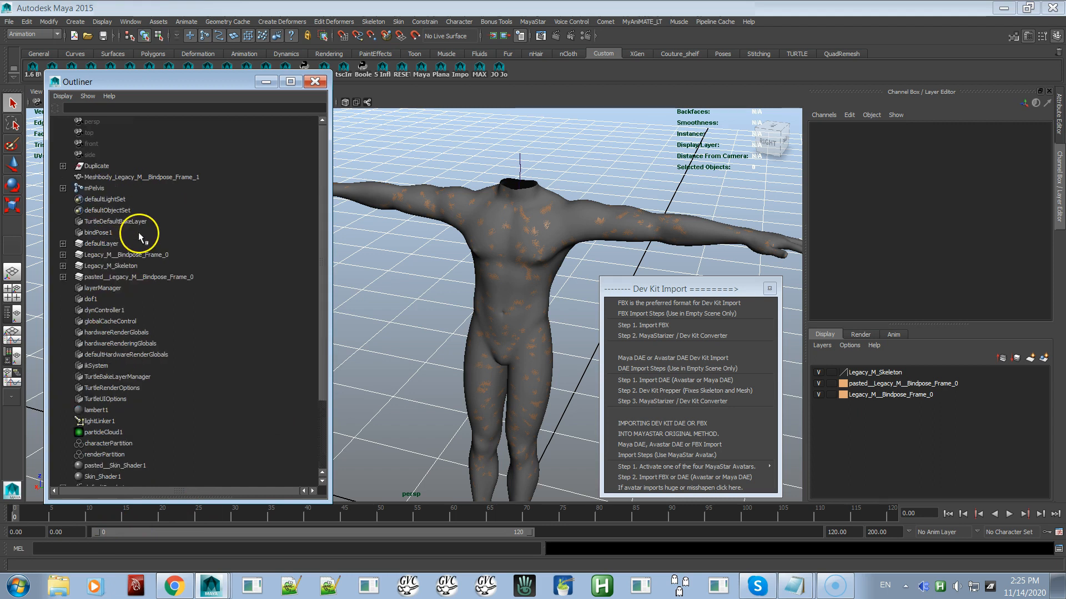
{"action": "left_click", "coordinate": [104, 189]}
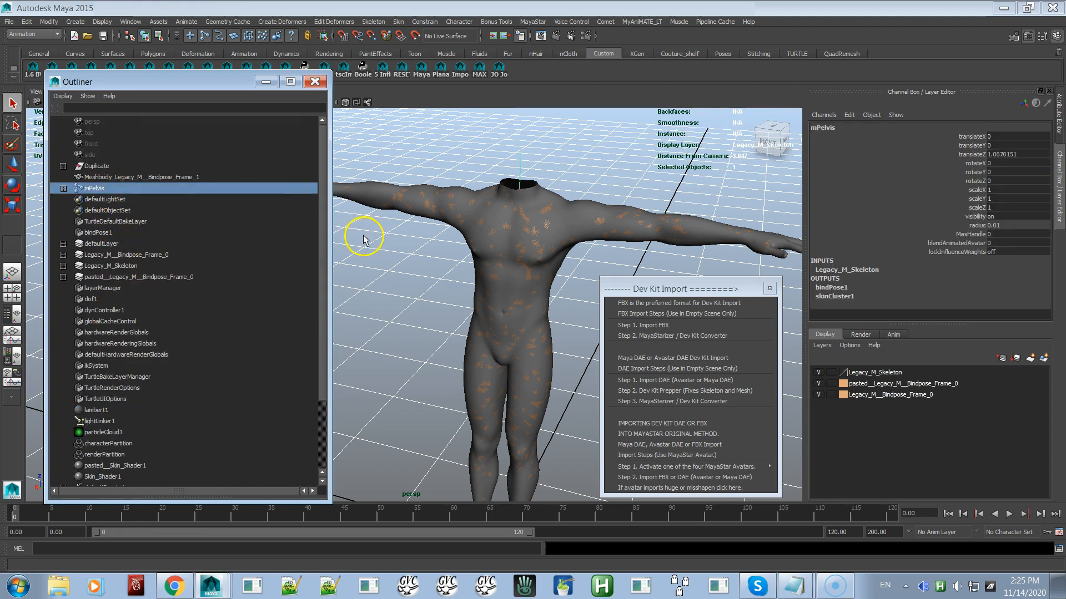
{"action": "right_click_drag", "start_coordinate": [367, 242], "coordinate": [353, 332]}
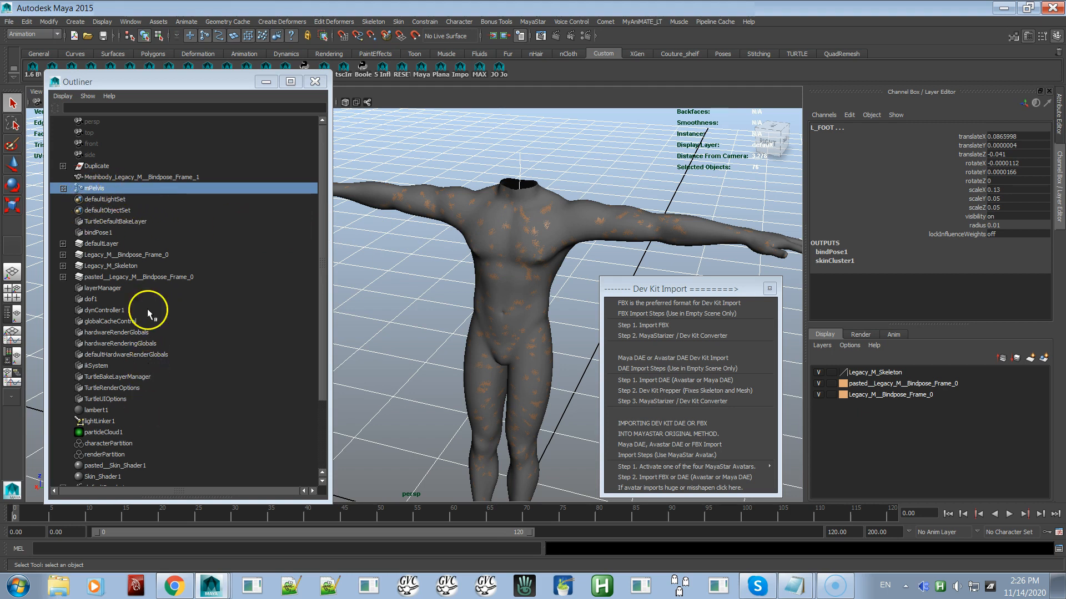
{"action": "left_click", "coordinate": [59, 95]}
{"action": "left_click", "coordinate": [59, 114]}
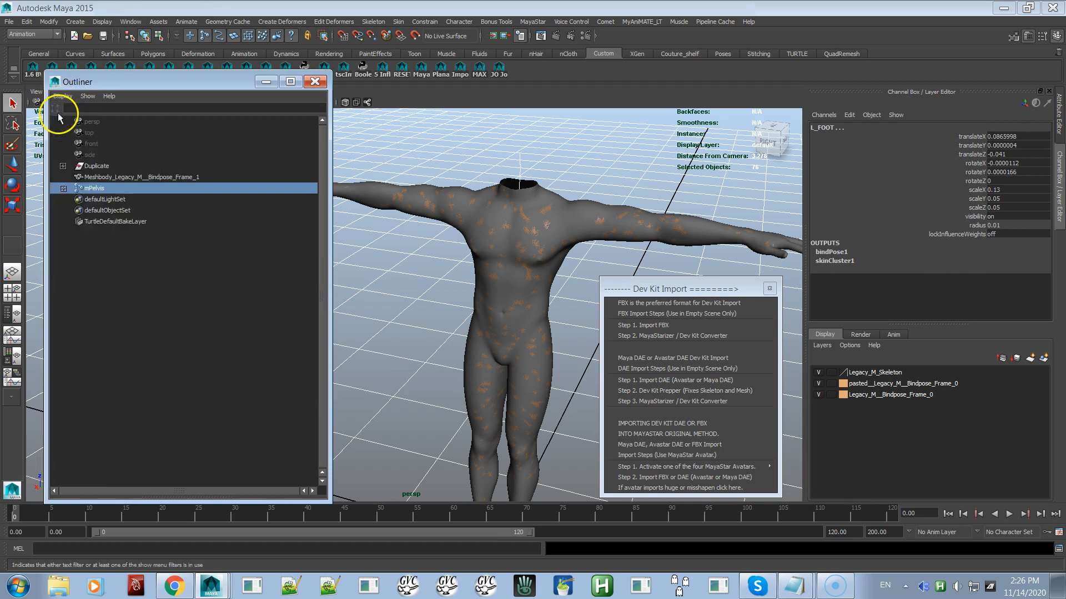
{"action": "left_click", "coordinate": [63, 96]}
{"action": "left_click", "coordinate": [77, 113]}
{"action": "left_click", "coordinate": [259, 188]}
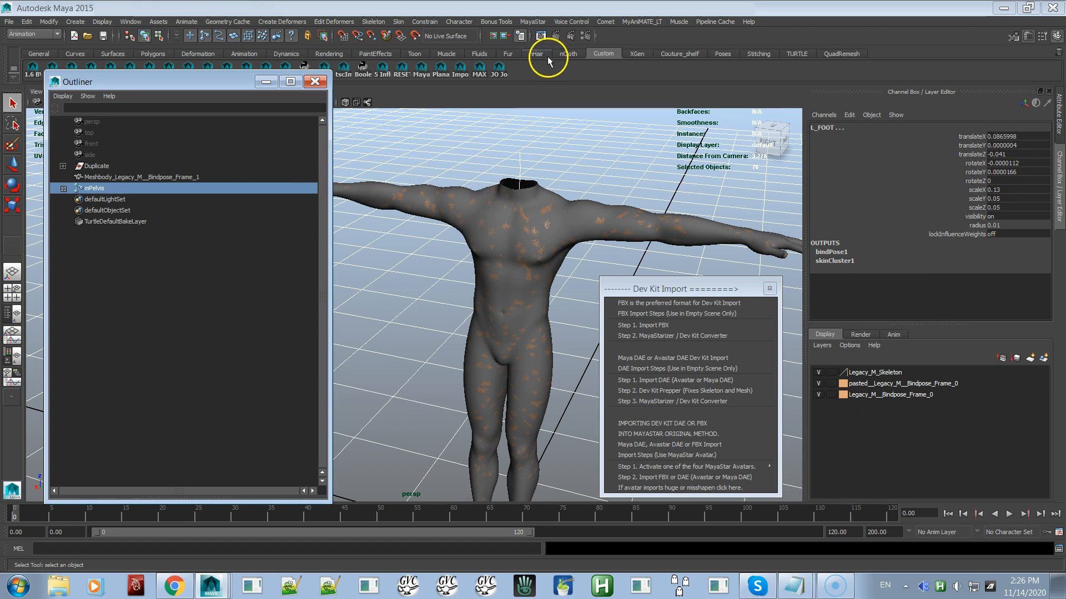
Create a custom bind pose for the selected joint hierarchy with MayaStar's Skin Weight Tools.
{"action": "left_click", "coordinate": [534, 22]}
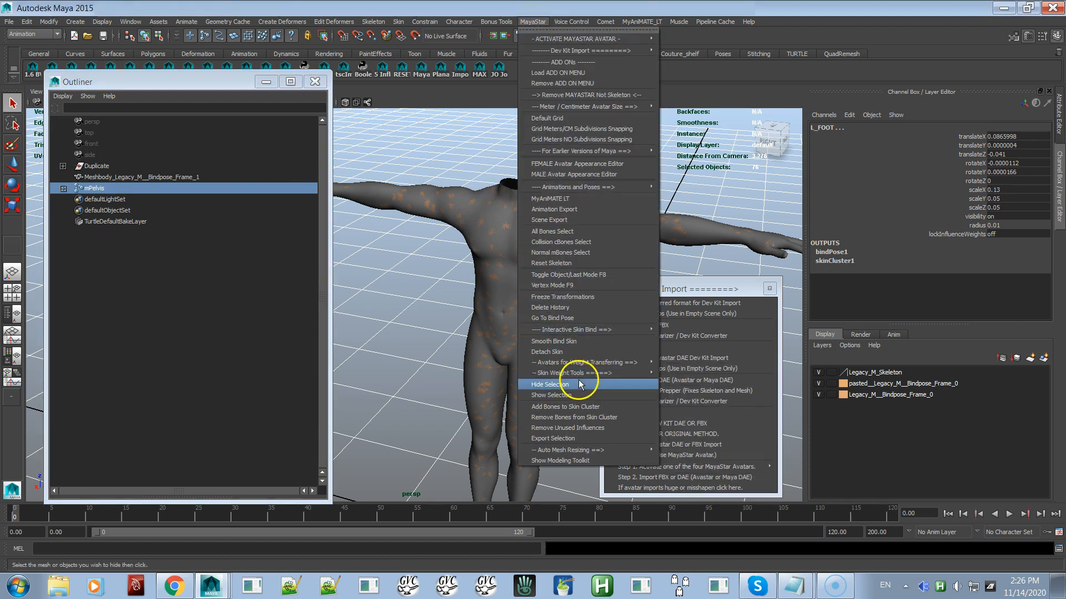
{"action": "mouse_move", "coordinate": [594, 376]}
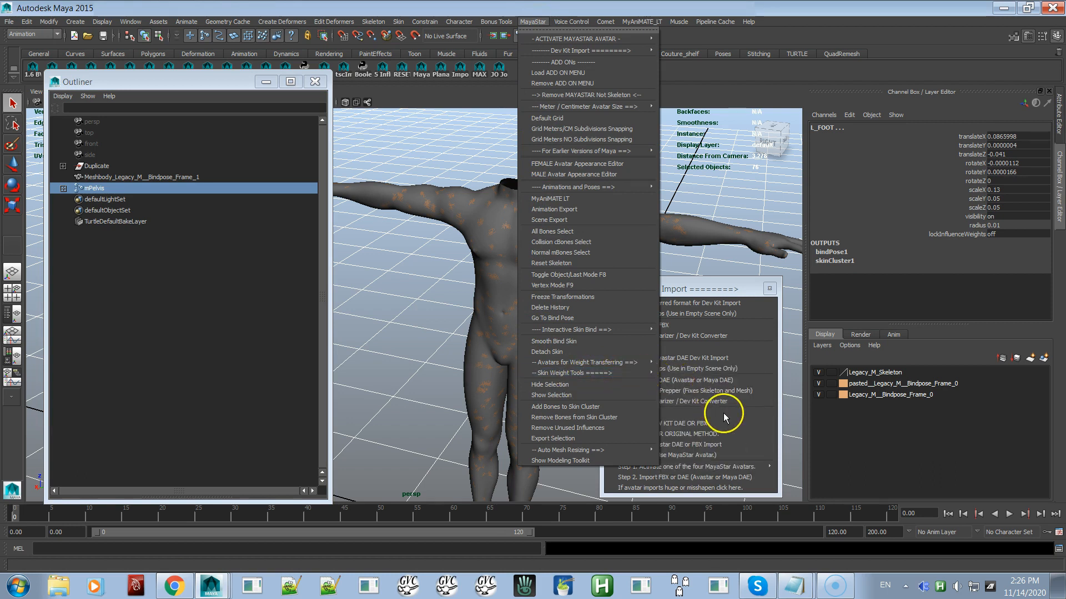
{"action": "mouse_move", "coordinate": [650, 373]}
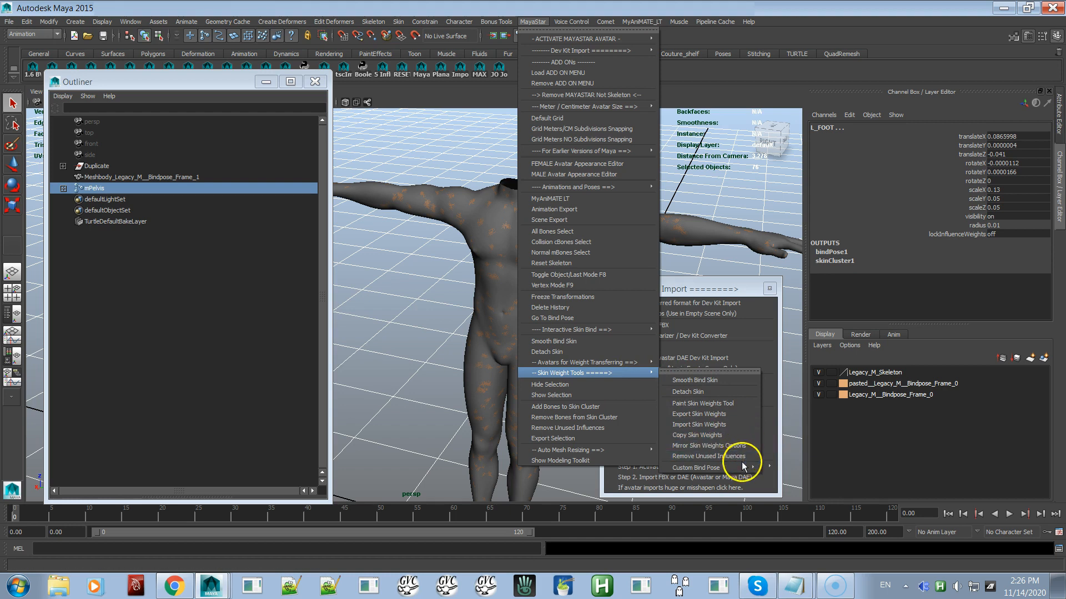
{"action": "mouse_move", "coordinate": [747, 468]}
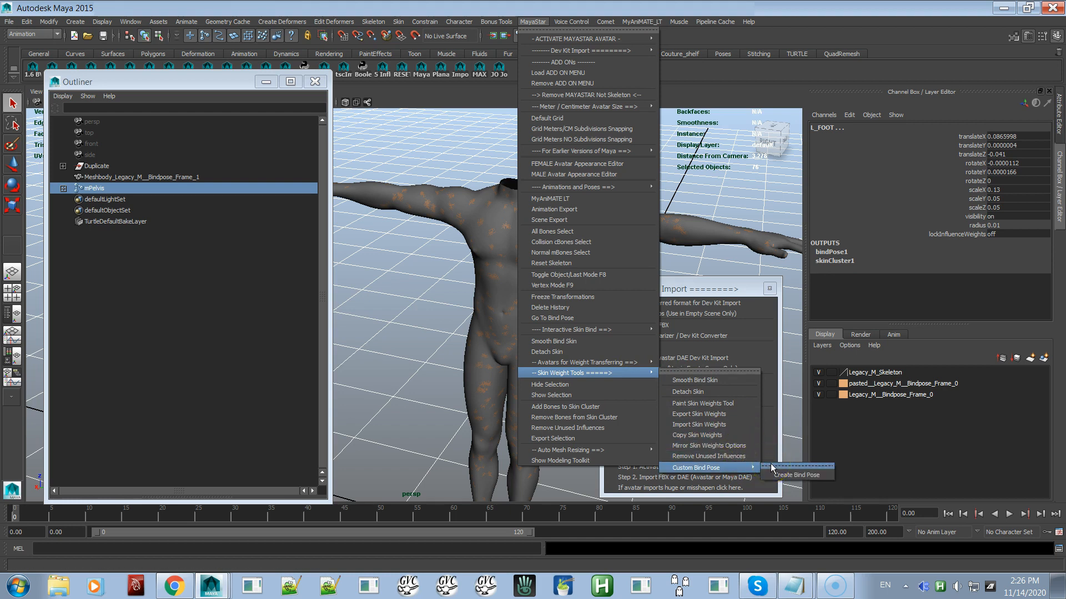
{"action": "left_click", "coordinate": [794, 476]}
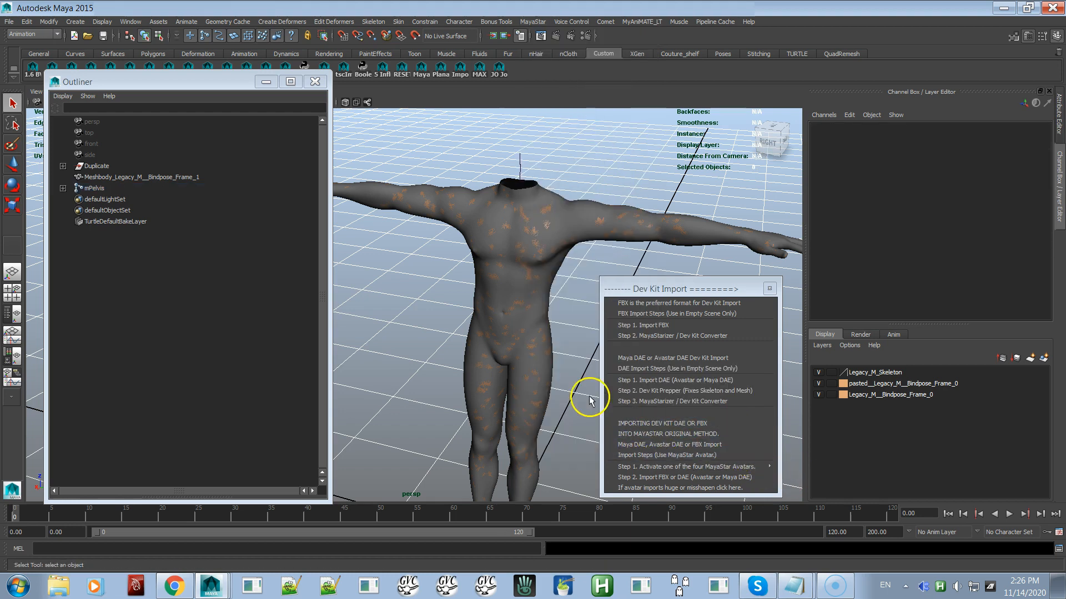
Shift the Outliner slightly and examine the full body at several distances and angles.
{"action": "mouse_move", "coordinate": [531, 384]}
{"action": "left_mouse_down", "text": "alt"}
{"action": "mouse_move", "coordinate": [480, 371]}
{"action": "mouse_move", "coordinate": [524, 373]}
{"action": "left_mouse_up", "text": "alt"}
{"action": "right_click_drag", "start_coordinate": [524, 373], "coordinate": [445, 160], "text": "alt"}
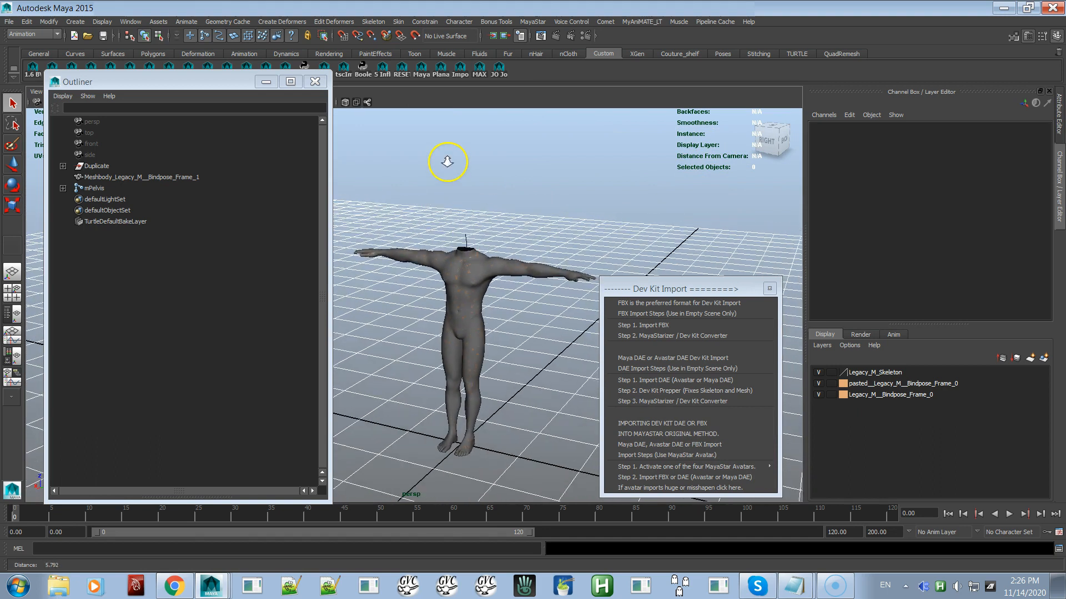
{"action": "left_click_drag", "start_coordinate": [500, 379], "coordinate": [475, 290], "text": "alt"}
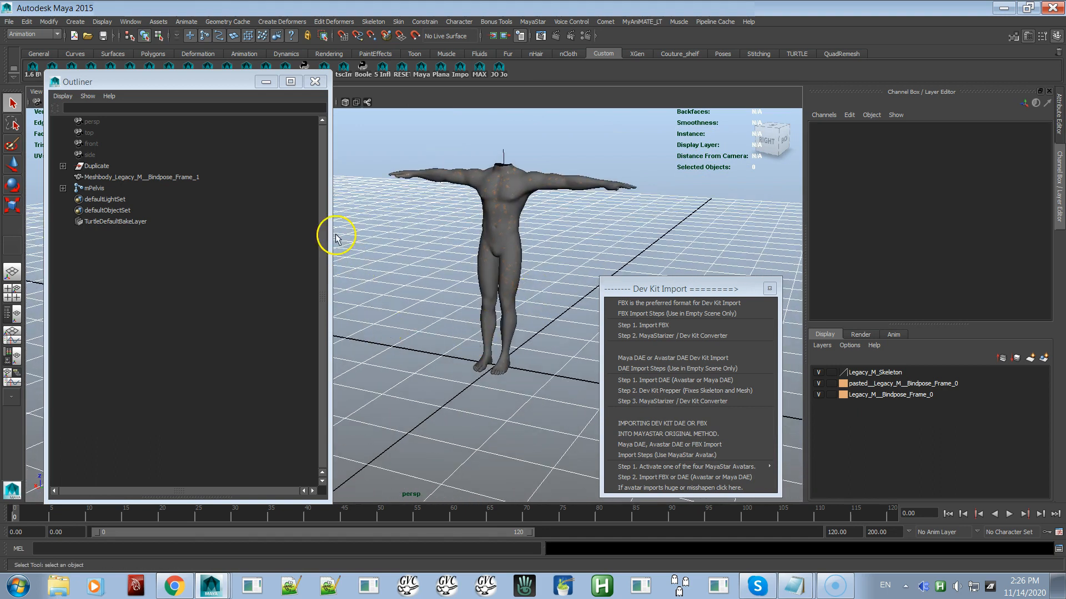
{"action": "left_click_drag", "start_coordinate": [209, 81], "coordinate": [224, 80]}
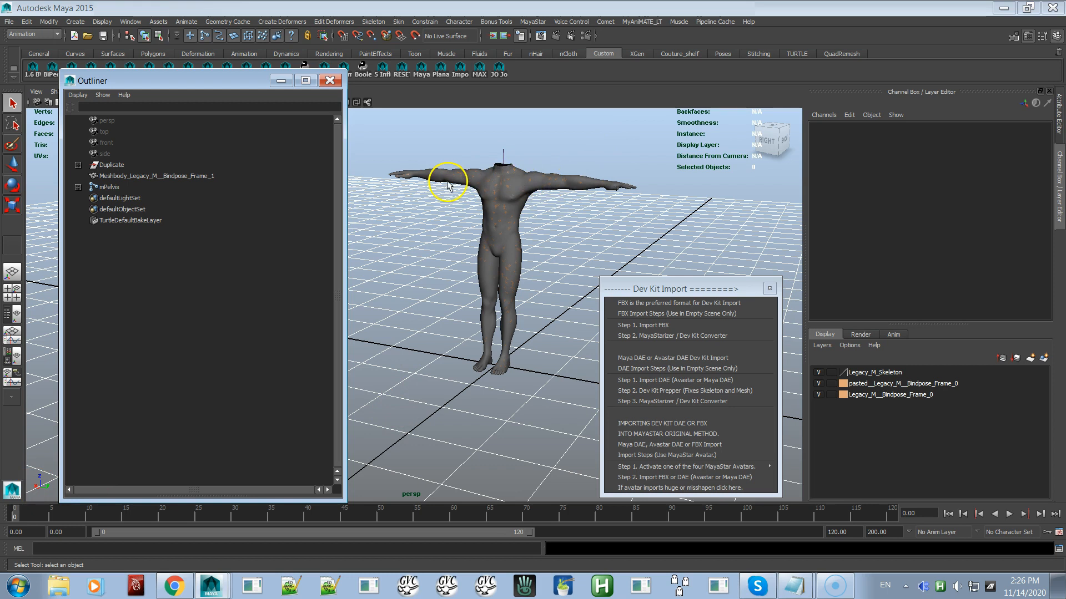
{"action": "left_click_drag", "start_coordinate": [495, 235], "coordinate": [497, 265], "text": "alt"}
{"action": "left_click_drag", "start_coordinate": [501, 303], "coordinate": [464, 254], "text": "alt"}
{"action": "right_click_drag", "start_coordinate": [464, 254], "coordinate": [477, 284], "text": "alt"}
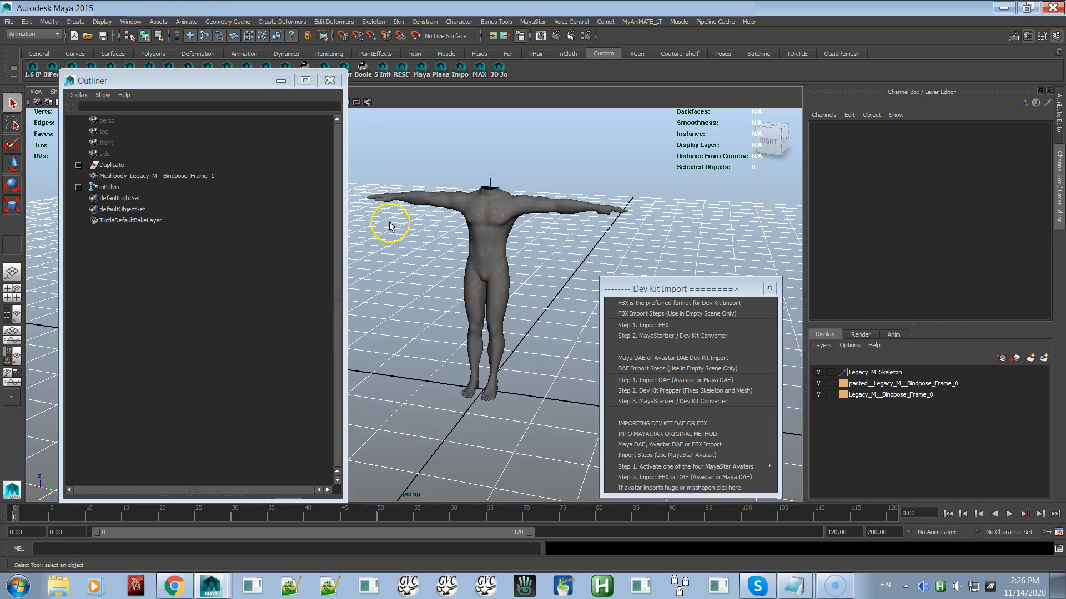
{"action": "right_click_drag", "start_coordinate": [417, 207], "coordinate": [440, 285], "text": "alt"}
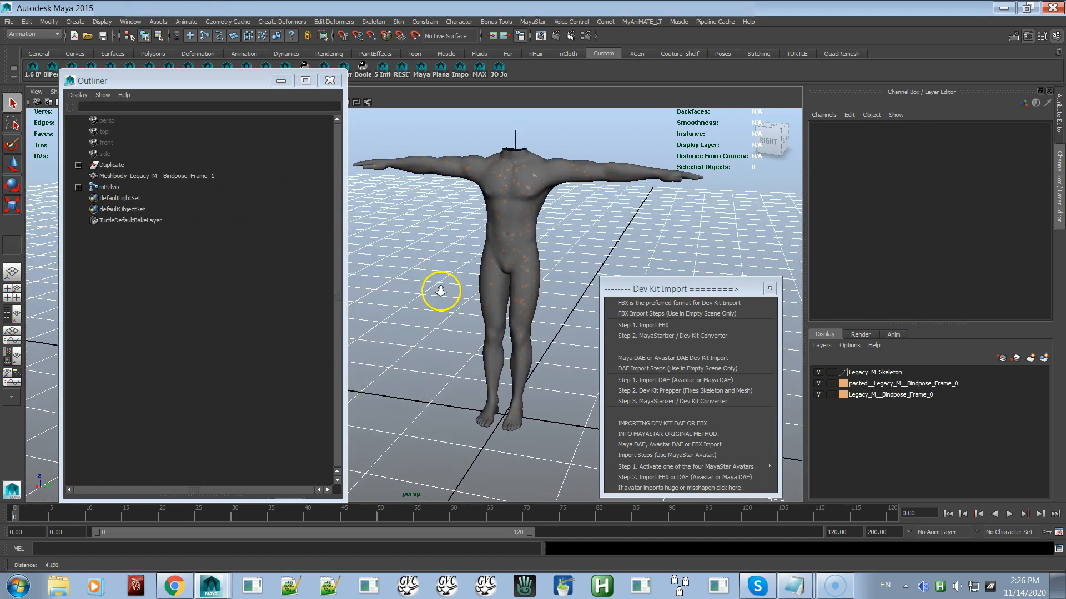
Run MayaStarize DevKit from the MayaStarizer / Dev Kit Converter using the Male and Bento Skeleton options.
{"action": "left_click", "coordinate": [665, 401]}
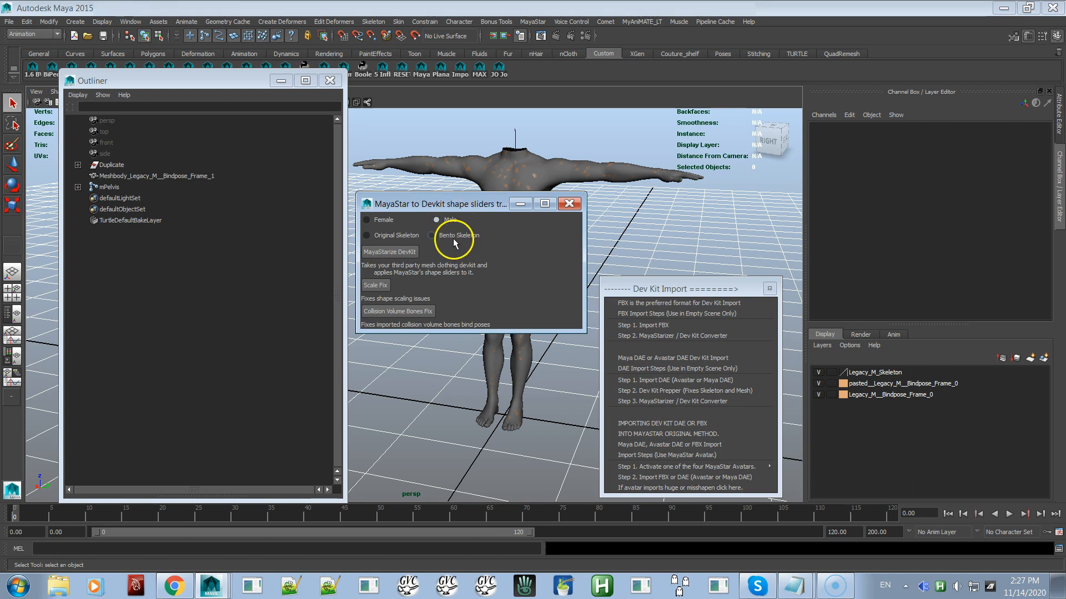
{"action": "left_click", "coordinate": [453, 236]}
{"action": "left_click", "coordinate": [403, 252]}
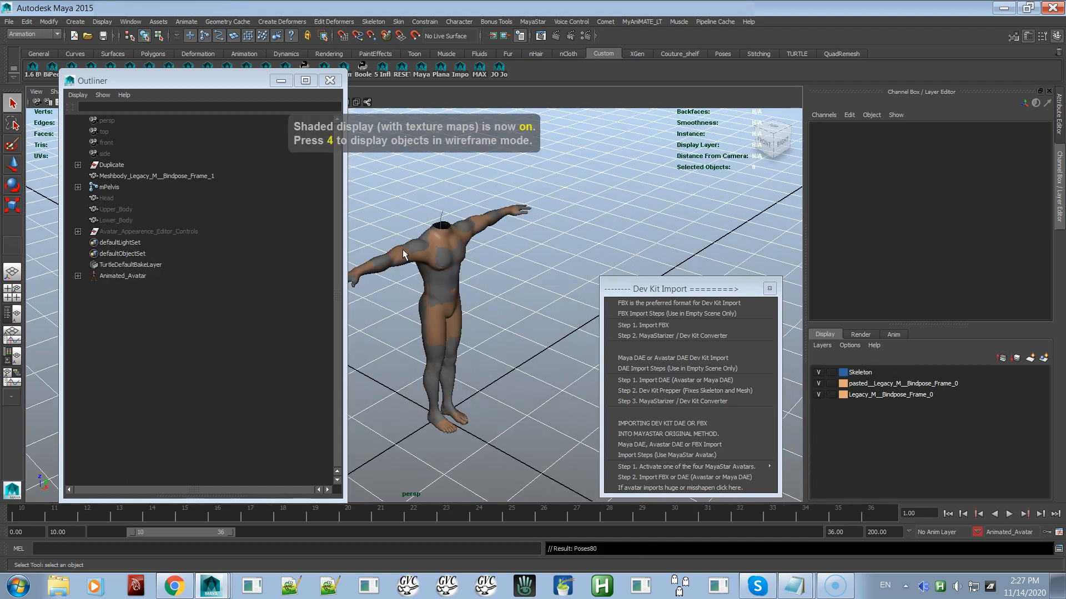
Examine the converted body against its duplicate from front, side and back, and compare it with the original in the other Maya window.
{"action": "mouse_move", "coordinate": [403, 253]}
{"action": "left_mouse_down", "text": "alt"}
{"action": "mouse_move", "coordinate": [477, 294]}
{"action": "mouse_move", "coordinate": [428, 282]}
{"action": "mouse_move", "coordinate": [502, 238]}
{"action": "mouse_move", "coordinate": [519, 305]}
{"action": "mouse_move", "coordinate": [492, 298]}
{"action": "left_mouse_up", "text": "alt"}
{"action": "middle_click_drag", "start_coordinate": [499, 284], "coordinate": [504, 304], "text": "alt"}
{"action": "right_click_drag", "start_coordinate": [504, 297], "coordinate": [521, 367], "text": "alt"}
{"action": "mouse_move", "coordinate": [507, 317]}
{"action": "middle_mouse_down", "text": "alt"}
{"action": "mouse_move", "coordinate": [511, 344]}
{"action": "mouse_move", "coordinate": [500, 318]}
{"action": "mouse_move", "coordinate": [488, 316]}
{"action": "middle_mouse_up", "text": "alt"}
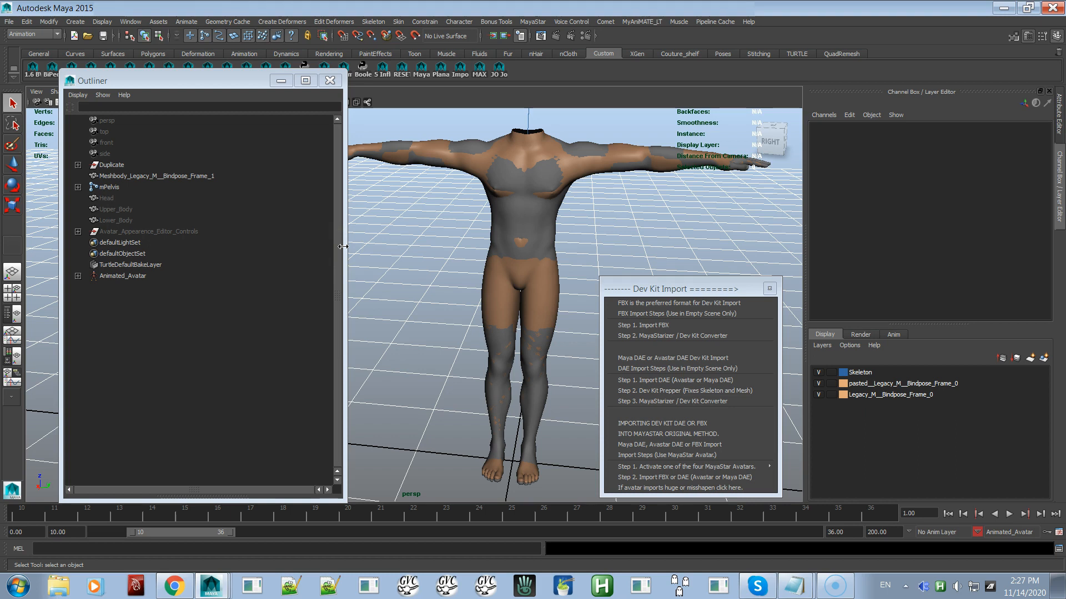
{"action": "left_click_drag", "start_coordinate": [459, 239], "coordinate": [488, 264], "text": "alt"}
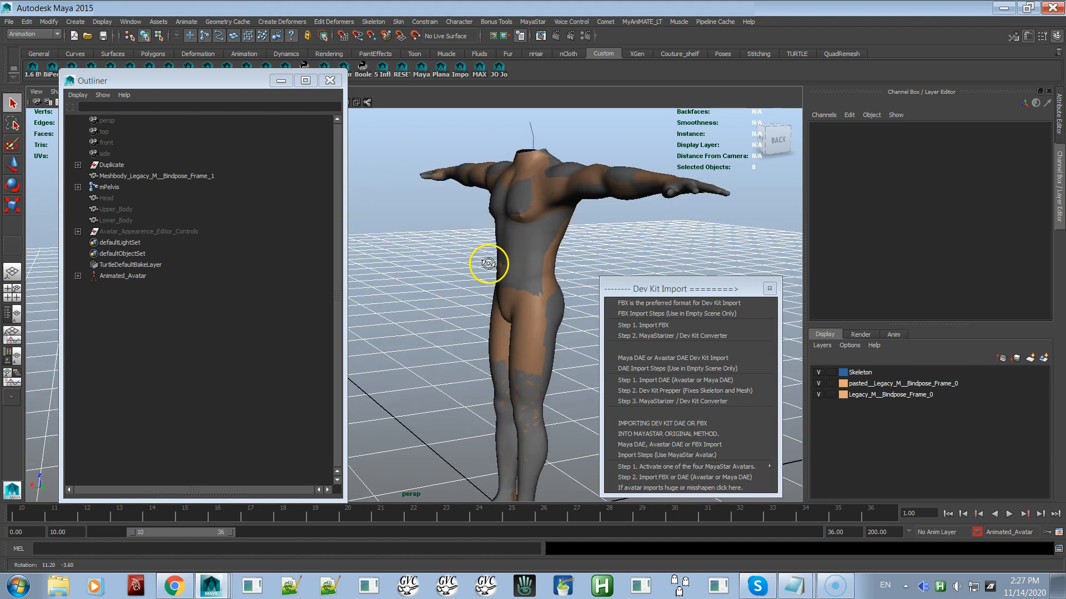
{"action": "left_click", "coordinate": [496, 72]}
{"action": "left_click_drag", "start_coordinate": [509, 232], "coordinate": [438, 231], "text": "alt"}
{"action": "middle_click_drag", "start_coordinate": [438, 228], "coordinate": [497, 243], "text": "alt"}
{"action": "right_click_drag", "start_coordinate": [497, 242], "coordinate": [514, 290], "text": "alt"}
{"action": "middle_click_drag", "start_coordinate": [505, 239], "coordinate": [526, 254], "text": "alt"}
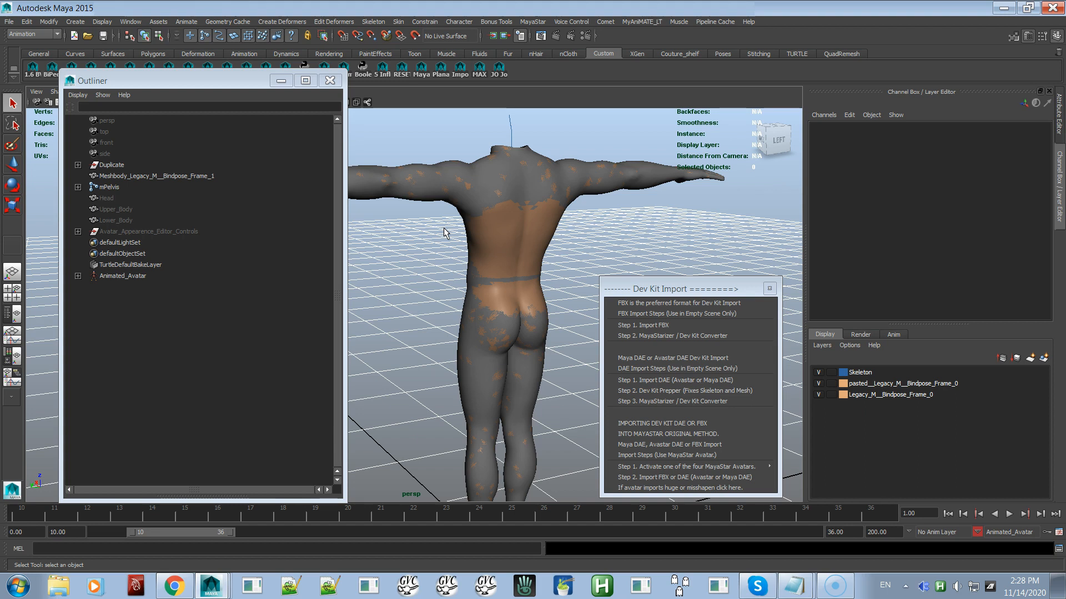
{"action": "key", "text": "alt+Tab"}
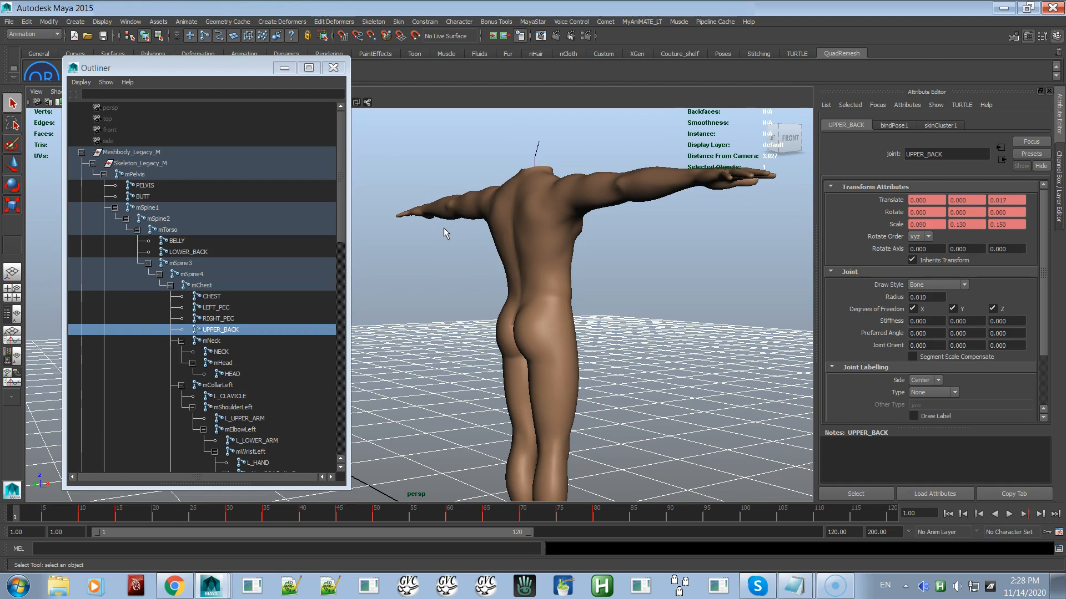
{"action": "key", "text": "alt+Tab"}
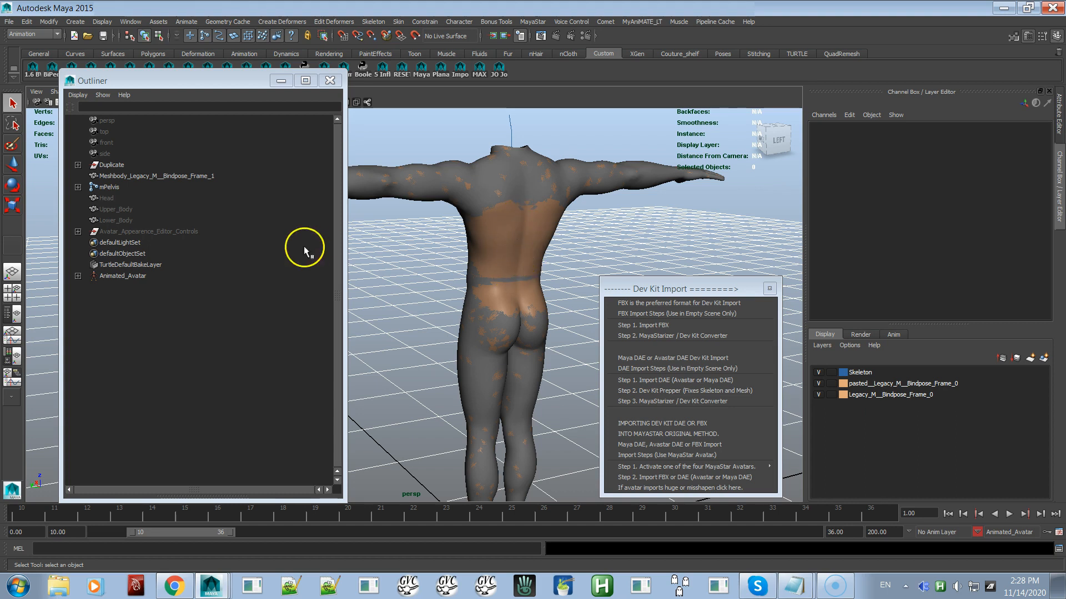
Expand the complete mPelvis joint hierarchy in the Outliner.
{"action": "left_click", "coordinate": [78, 187], "text": "shift"}
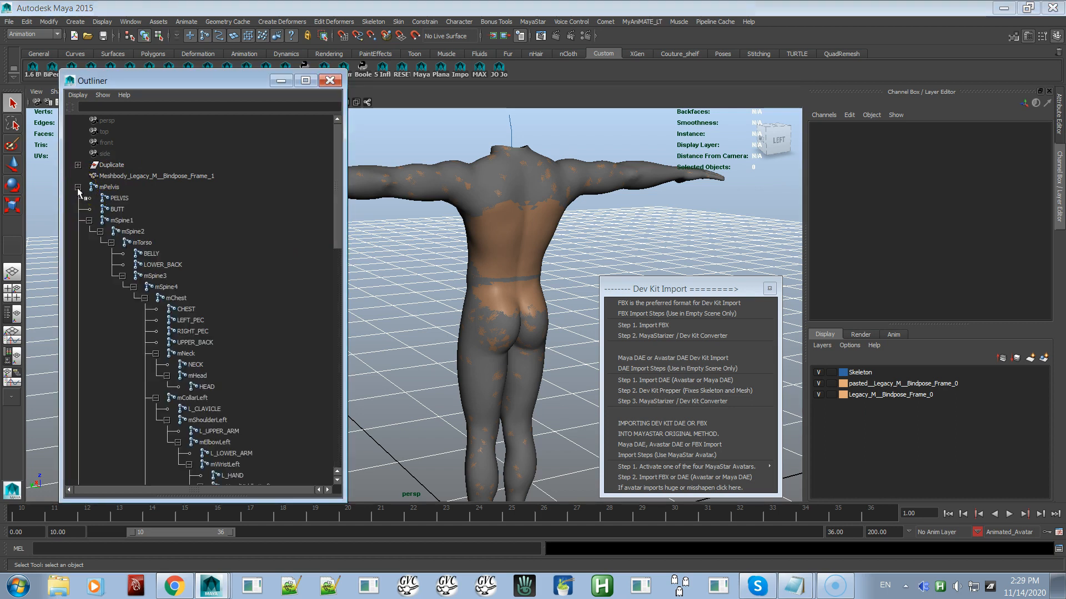
{"action": "left_click", "coordinate": [77, 187]}
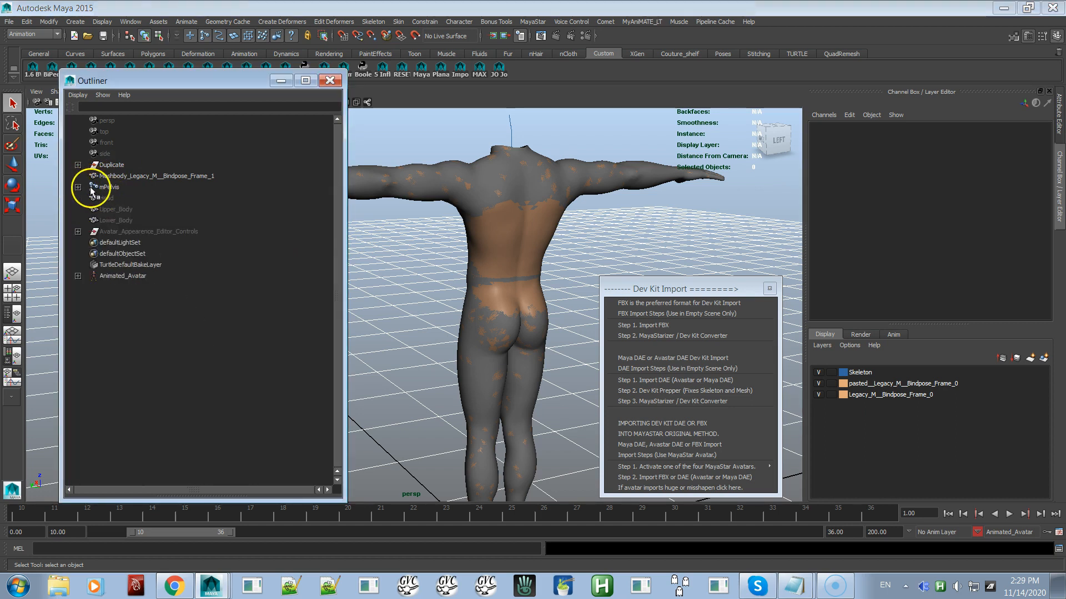
{"action": "left_click", "coordinate": [78, 187], "text": "shift"}
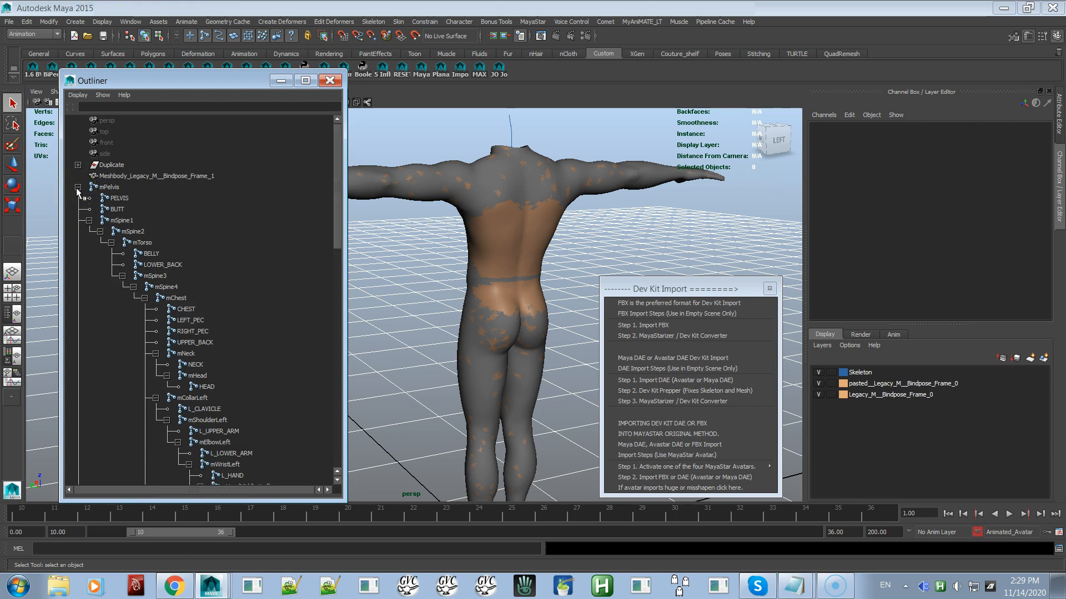
Collapse and fully re-expand the mPelvis joint hierarchy several times in the Outliner.
{"action": "left_click", "coordinate": [78, 188]}
{"action": "left_click", "coordinate": [77, 187], "text": "shift"}
{"action": "left_click", "coordinate": [77, 187]}
{"action": "left_click", "coordinate": [78, 187], "text": "shift"}
{"action": "left_click", "coordinate": [78, 187]}
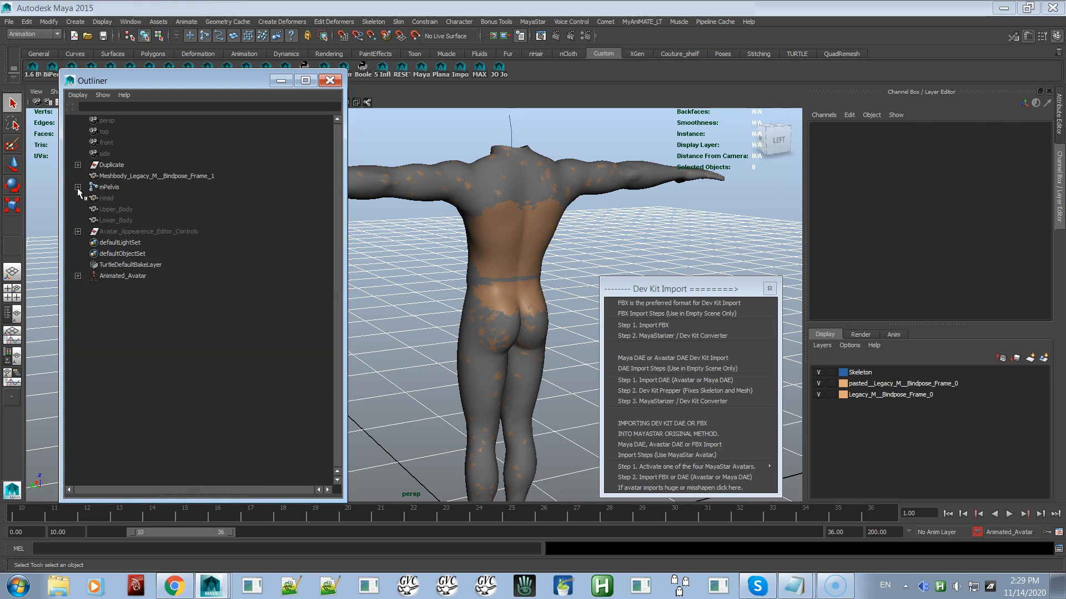
{"action": "left_click", "coordinate": [77, 187], "text": "shift"}
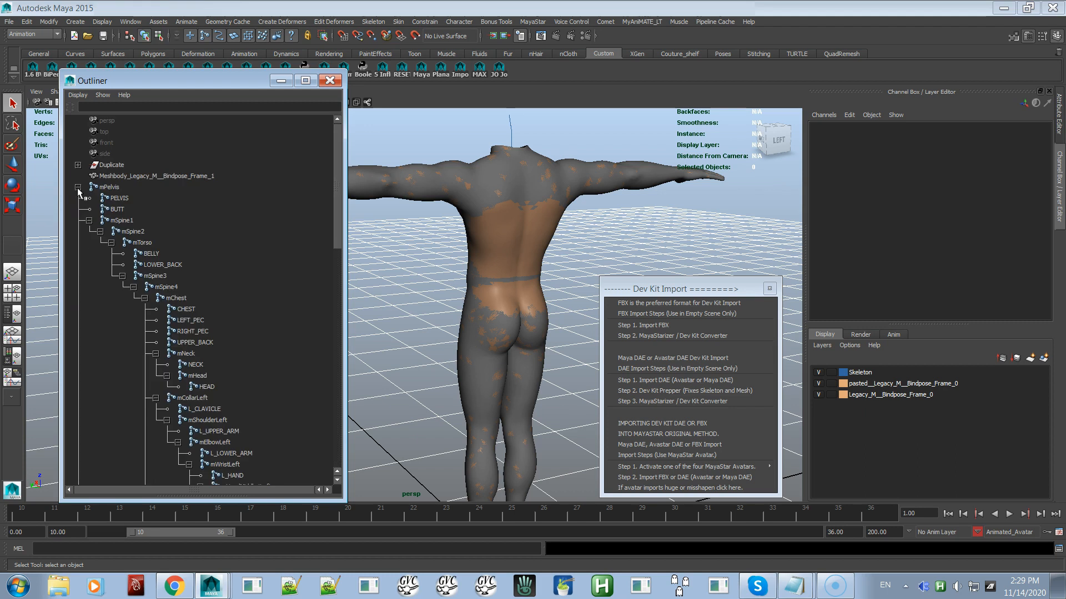
{"action": "left_click", "coordinate": [77, 187]}
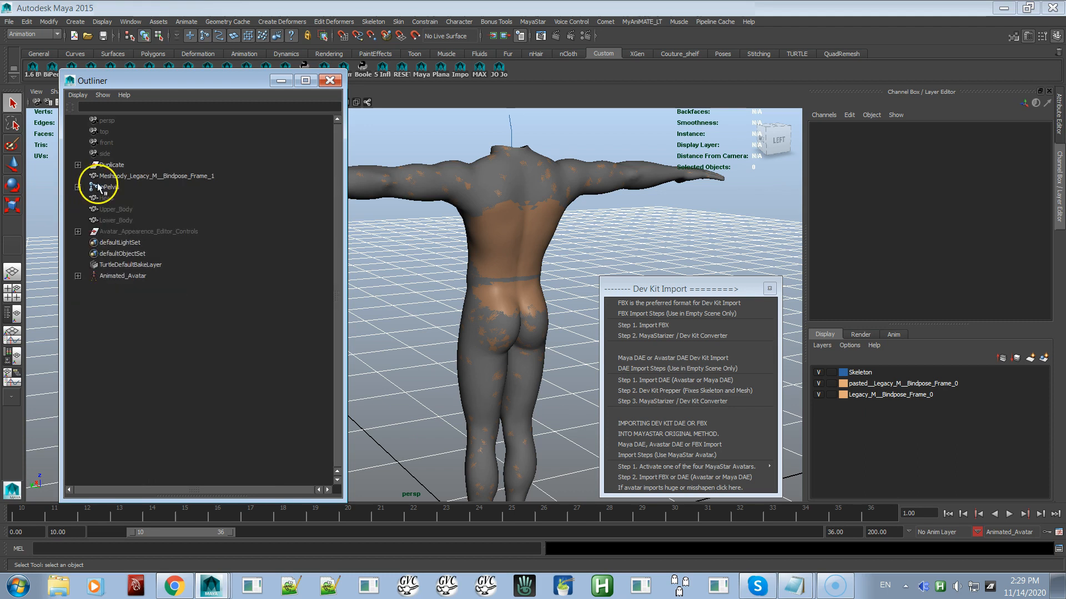
{"action": "left_click", "coordinate": [78, 187], "text": "shift"}
{"action": "left_click", "coordinate": [77, 187]}
{"action": "left_click", "coordinate": [78, 187], "text": "shift"}
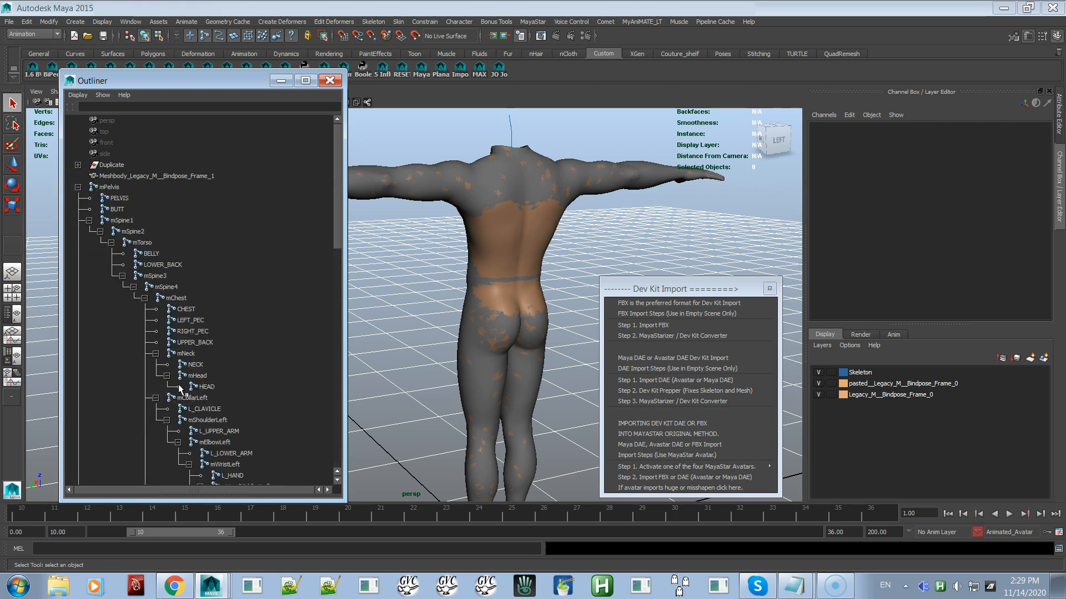
Show the LOWER_BACK joint's attributes and compare its Translate values with the UPPER_BACK joint in the other Maya window.
{"action": "left_click", "coordinate": [154, 265]}
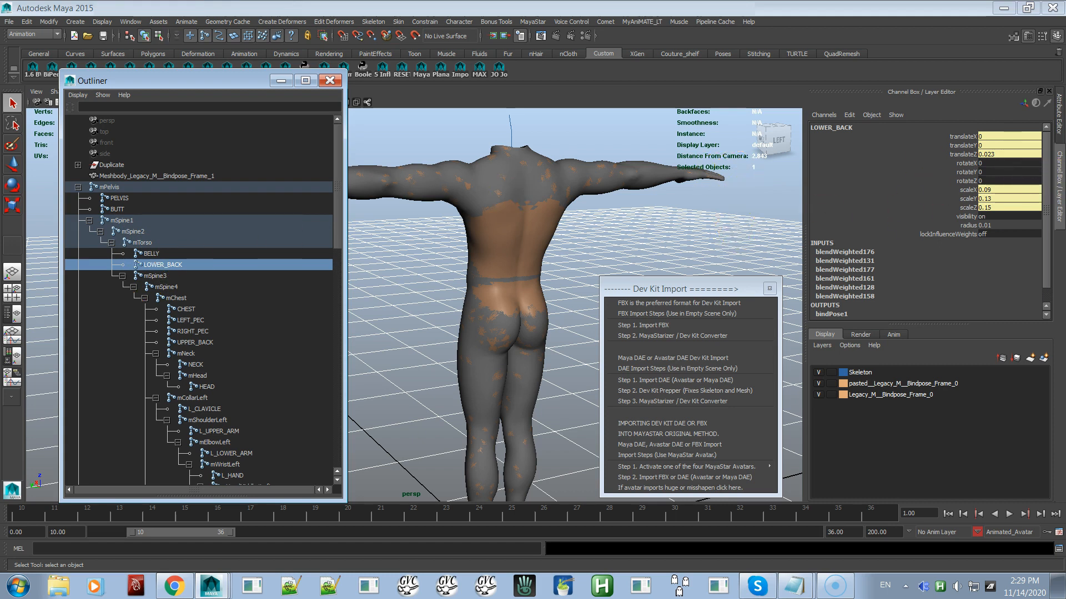
{"action": "left_click", "coordinate": [1057, 120]}
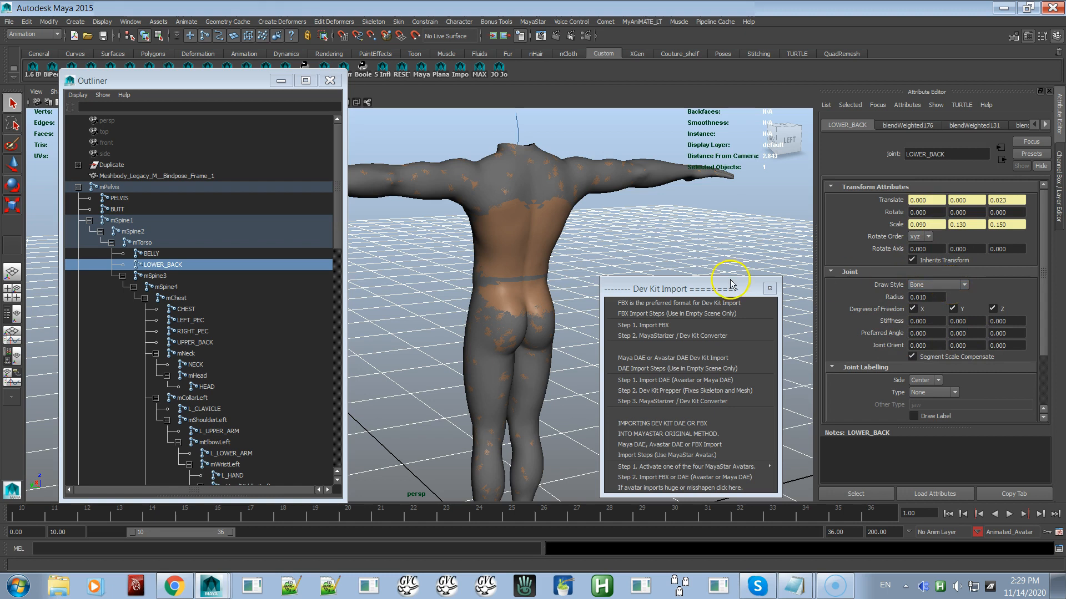
{"action": "key", "text": "alt+Tab"}
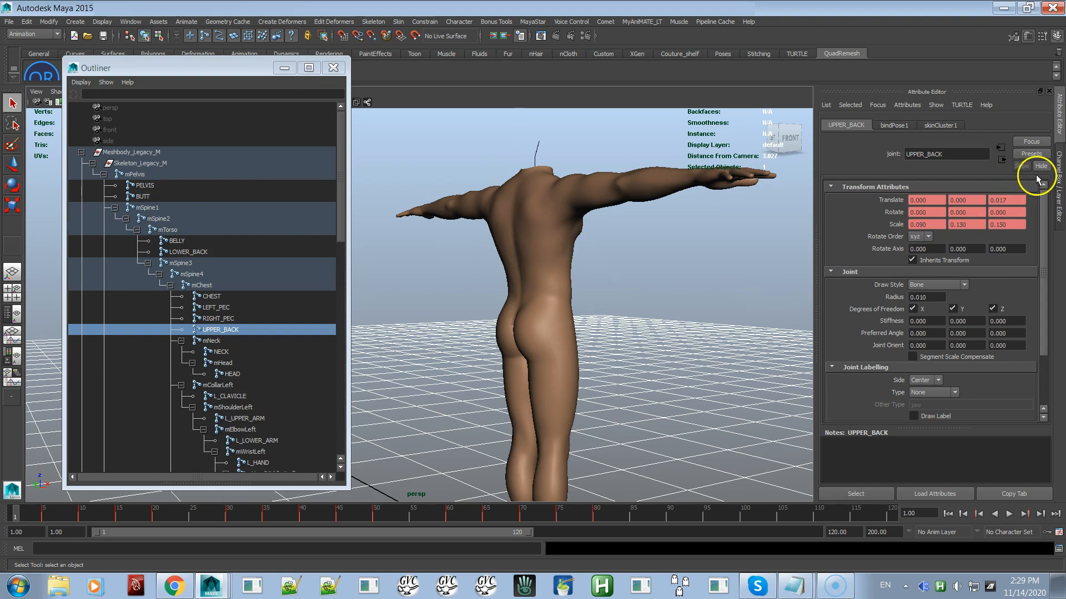
{"action": "left_click", "coordinate": [216, 332]}
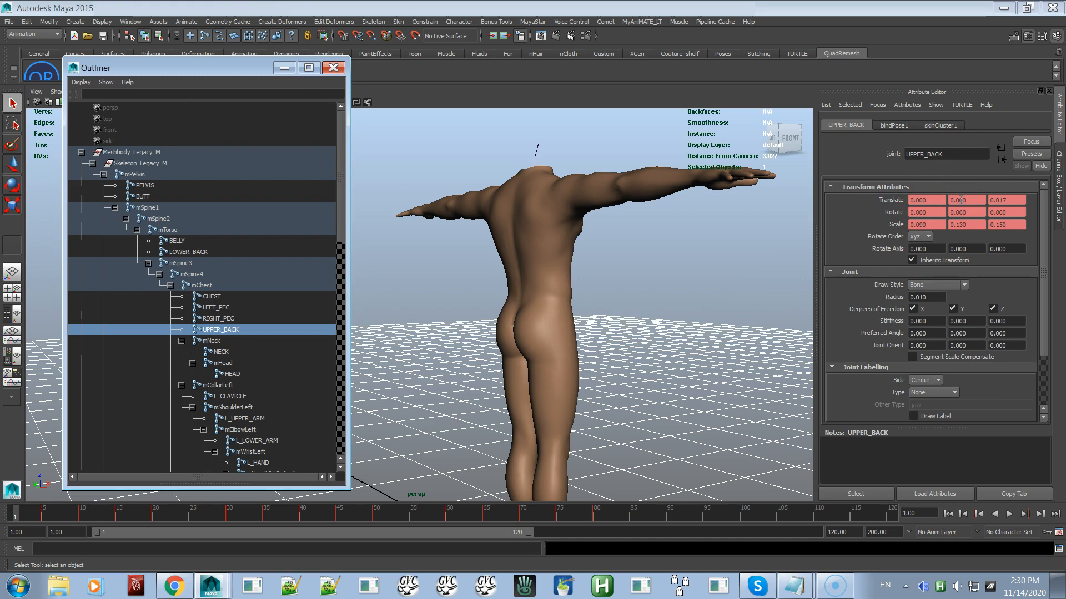
{"action": "key", "text": "alt+Tab"}
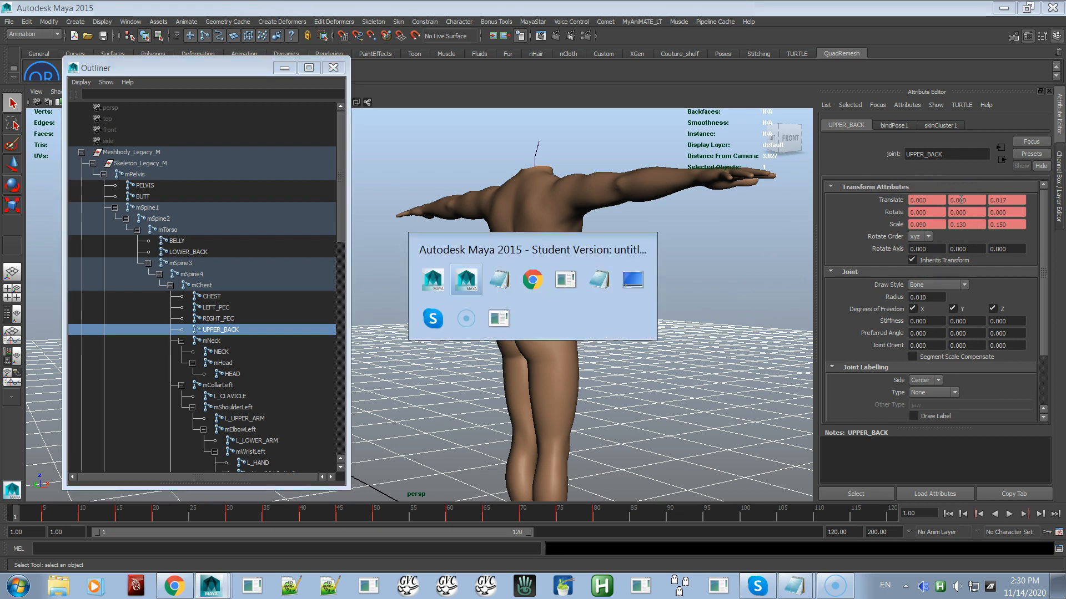
{"action": "key", "text": "alt+Tab"}
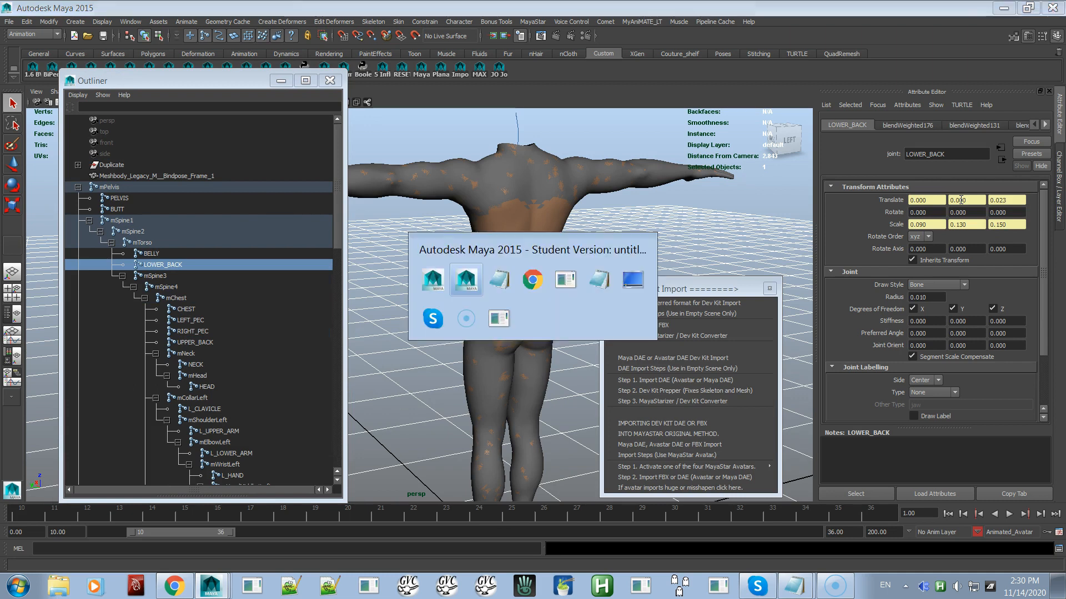
{"action": "key", "text": "alt+Tab"}
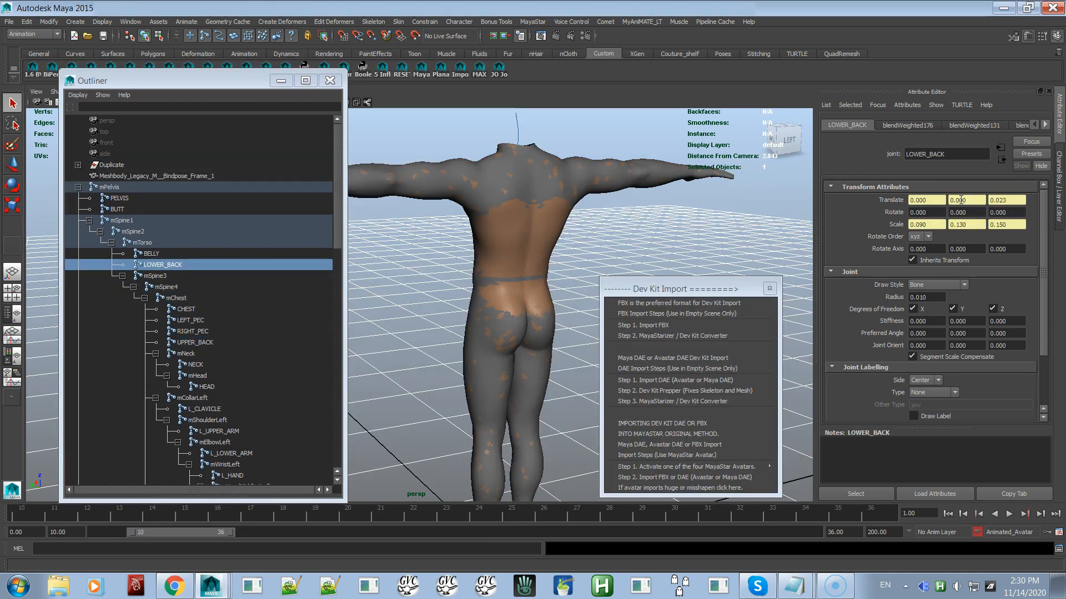
{"action": "key", "text": "alt+Tab"}
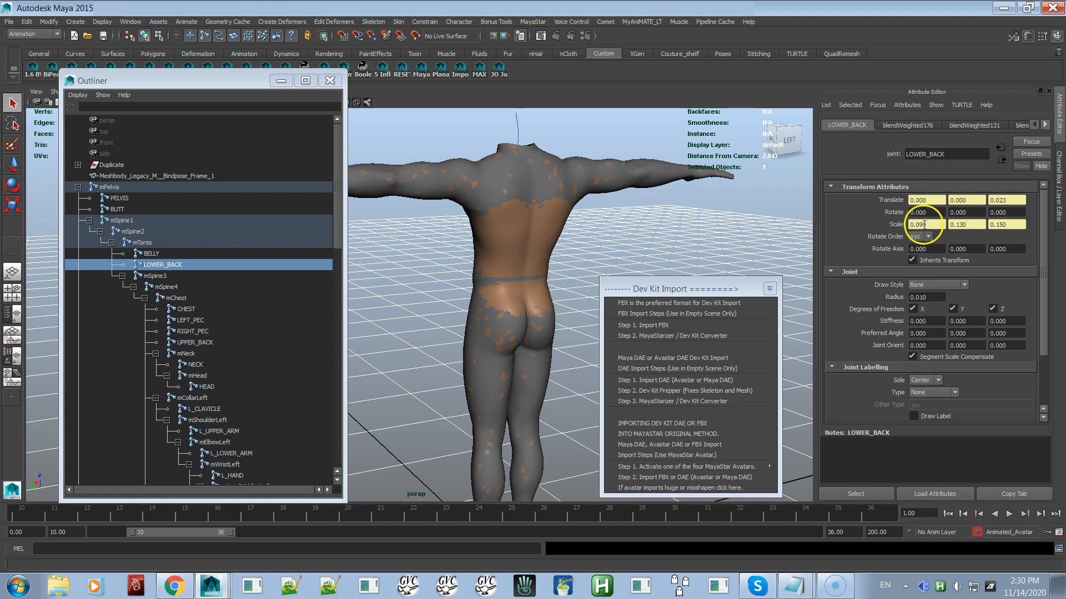
Compare the Scale, Inherits Transform and Segment Scale Compensate settings of the two back joints across both Maya windows.
{"action": "key", "text": "alt+Tab"}
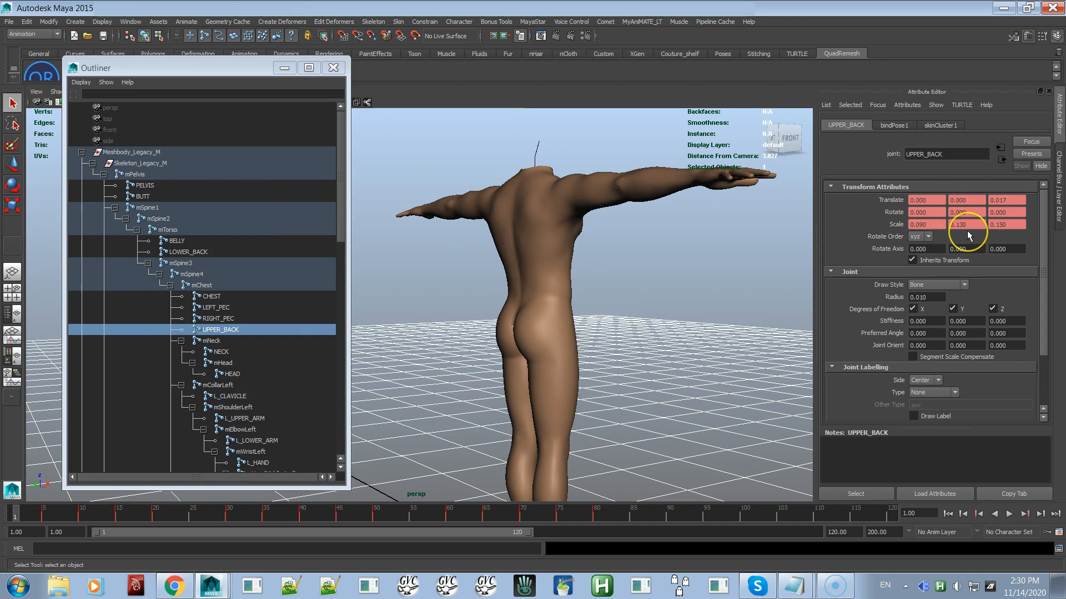
{"action": "key", "text": "alt+Tab"}
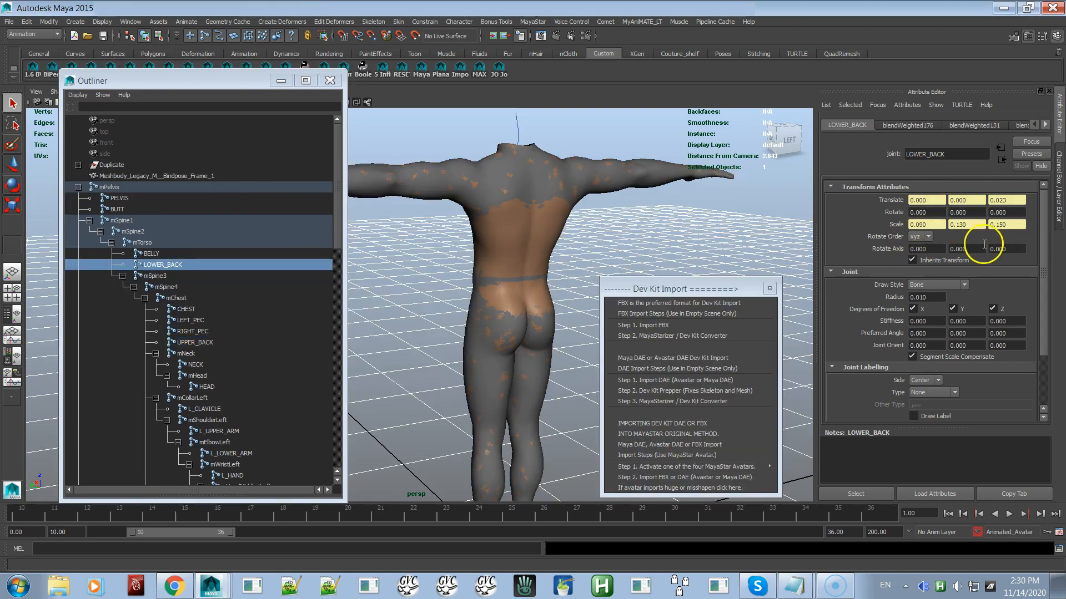
{"action": "key", "text": "alt+Tab"}
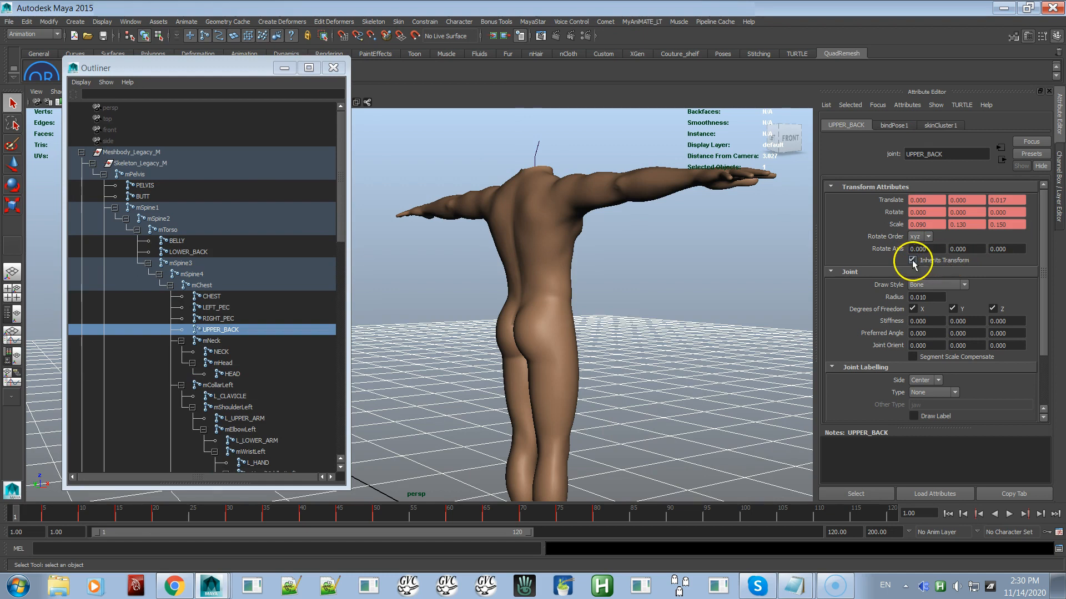
{"action": "key", "text": "alt+Tab"}
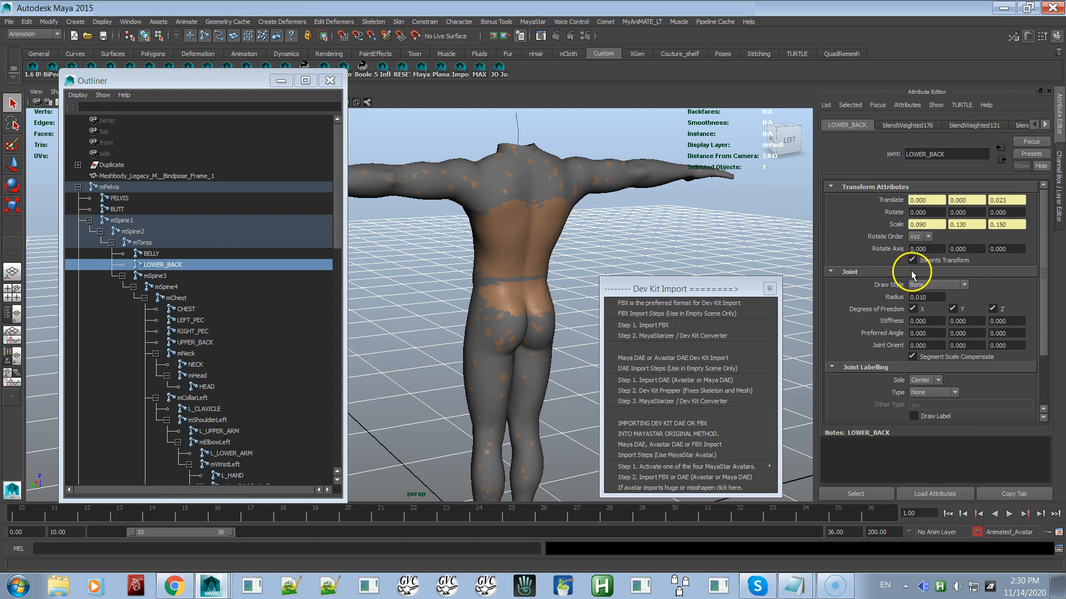
{"action": "key", "text": "alt+Tab"}
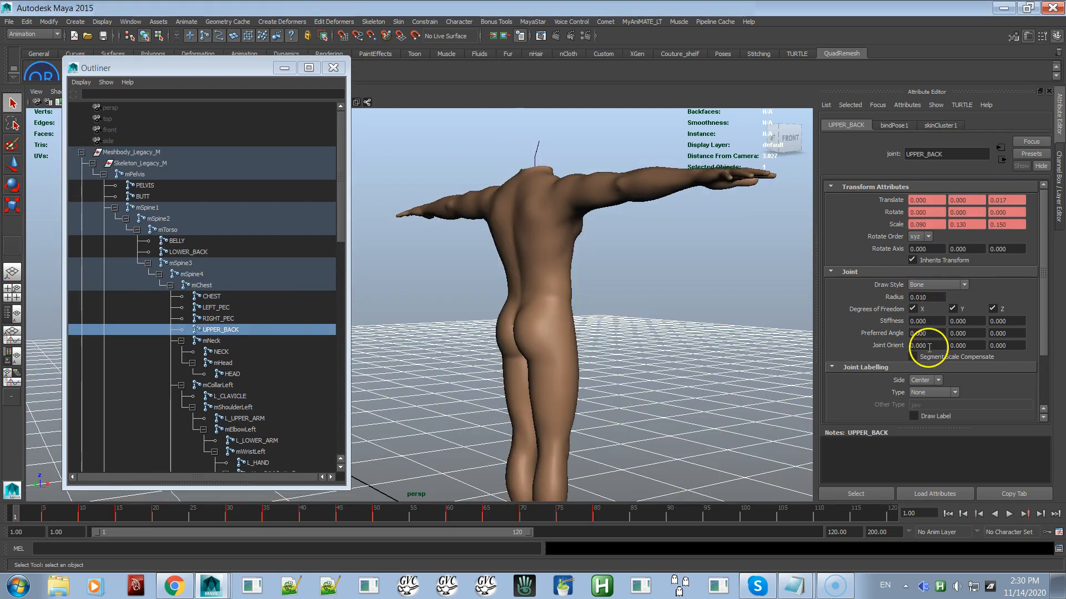
{"action": "key", "text": "alt+Tab"}
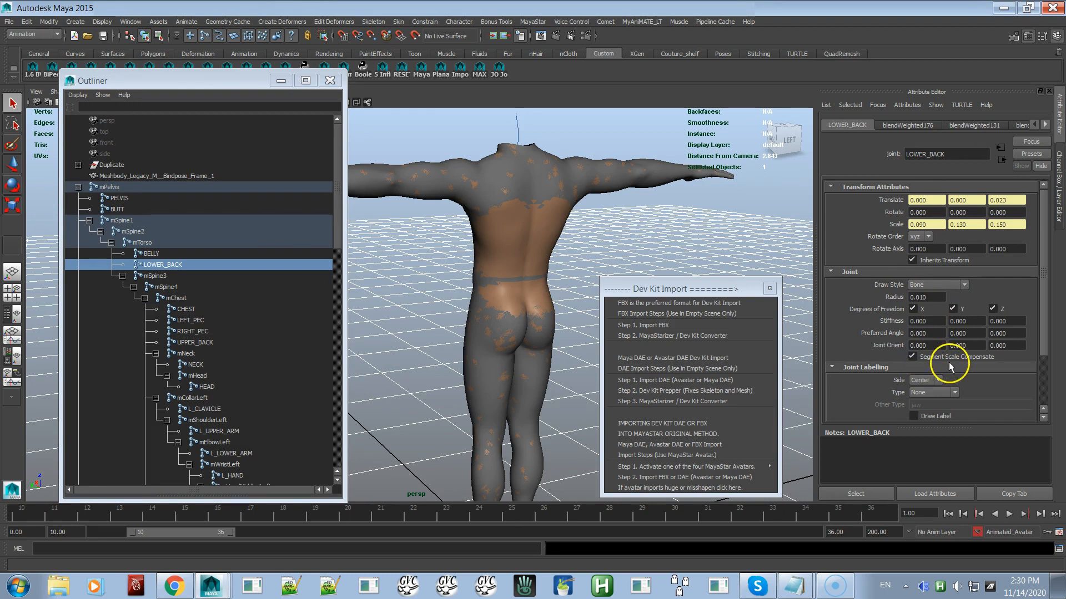
{"action": "key", "text": "alt+Tab"}
{"action": "key", "text": "alt+Tab"}
Turn off Segment Scale Compensate for the LOWER_BACK joint and compare the body with the original in the other Maya window.
{"action": "left_click", "coordinate": [912, 356]}
{"action": "left_click_drag", "start_coordinate": [581, 318], "coordinate": [535, 309], "text": "alt"}
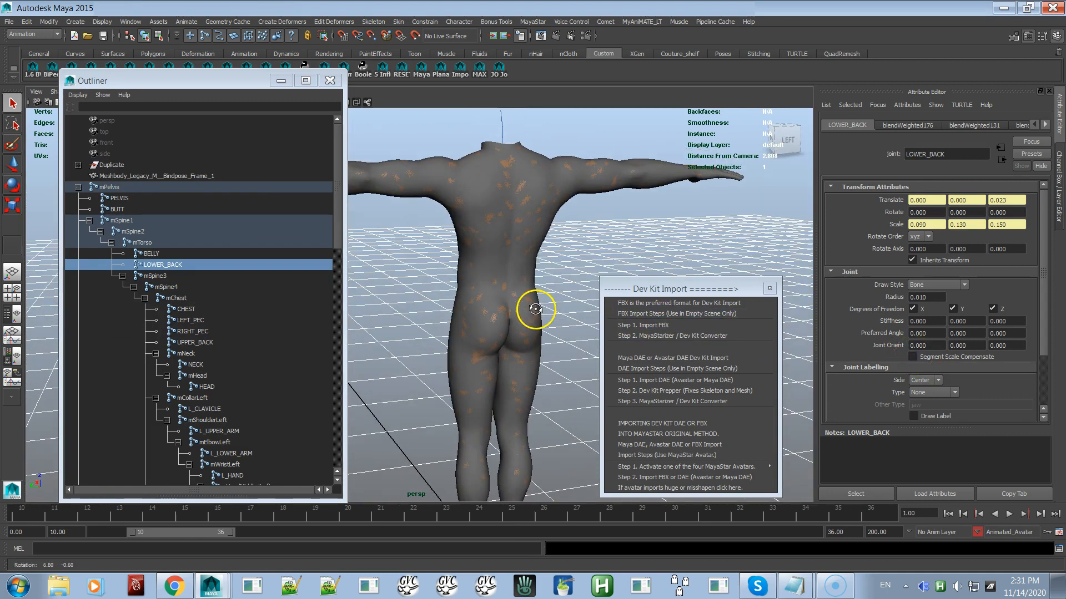
{"action": "key", "text": "alt+Tab"}
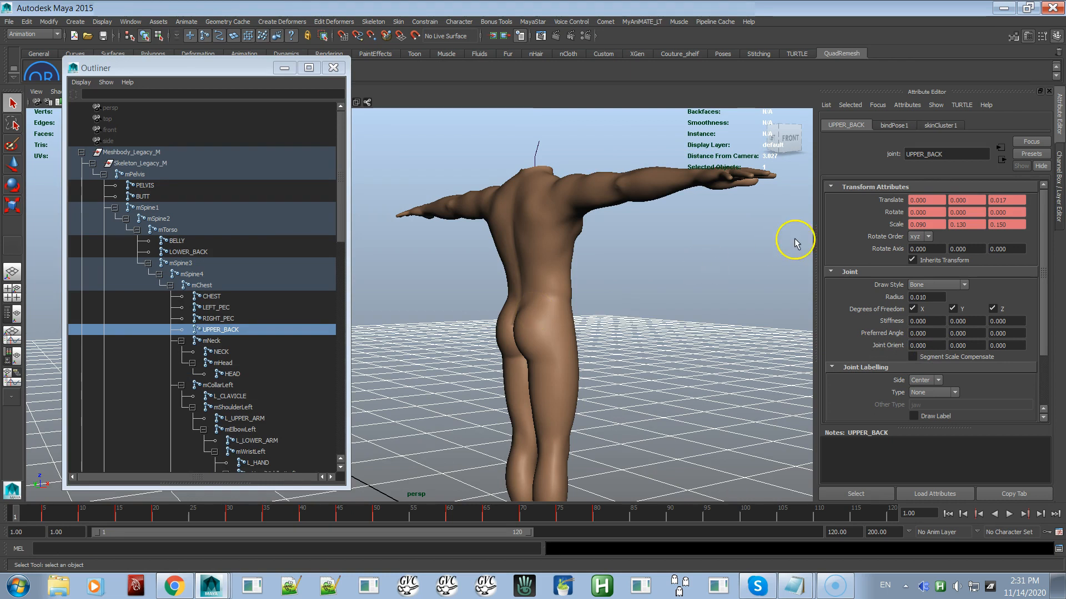
{"action": "key", "text": "alt+Tab"}
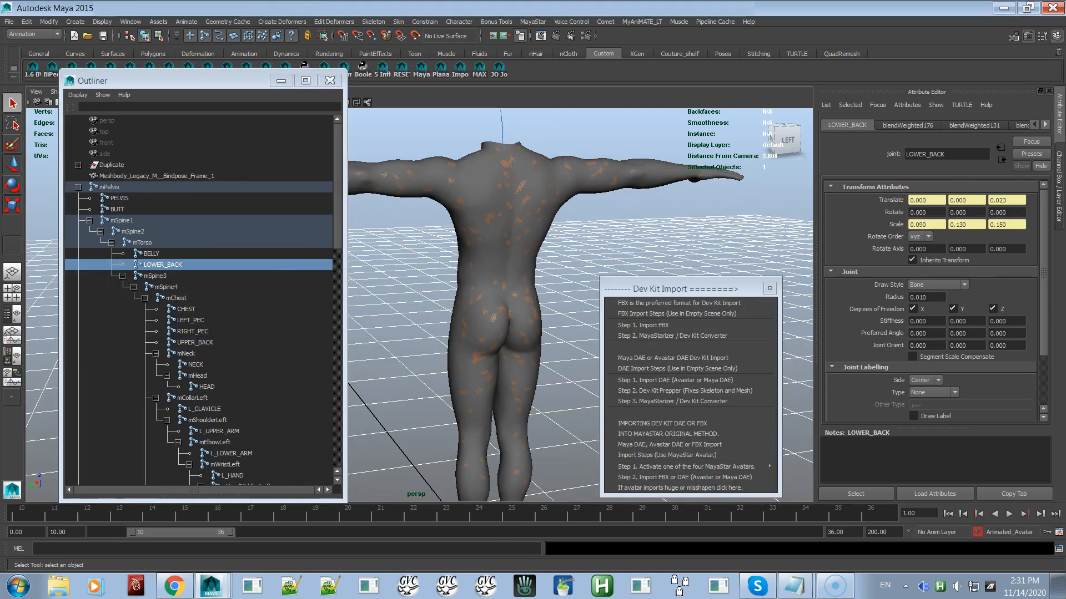
Try 0.017 as the LOWER_BACK joint's Translate Z, restore it to 0.023, and examine the back of the body.
{"action": "left_click", "coordinate": [1008, 201]}
{"action": "type", "text": "0.017"}
{"action": "key", "text": "Return"}
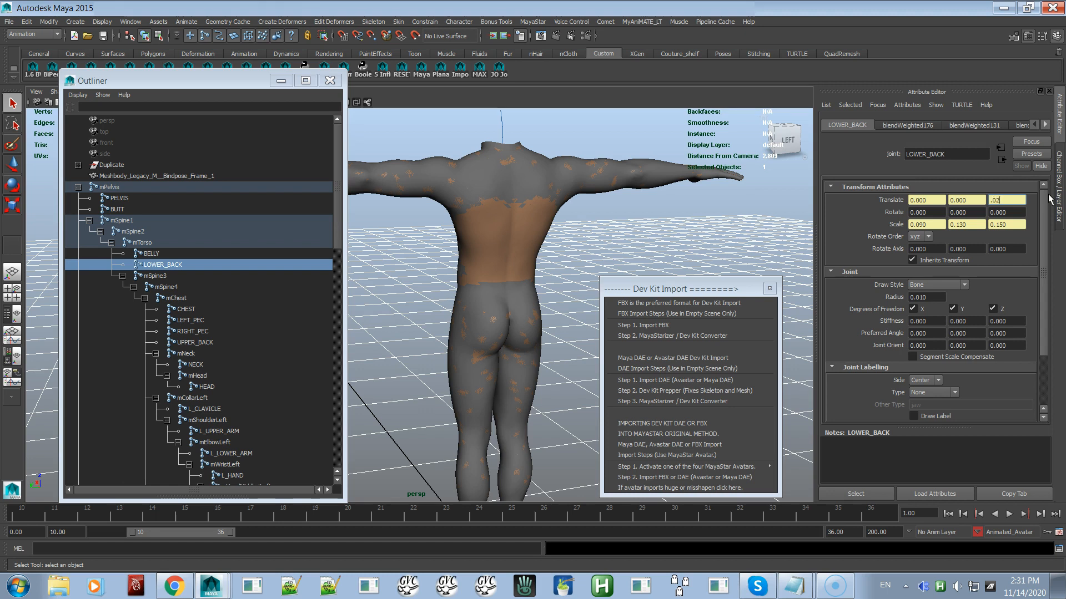
{"action": "type", "text": ".023"}
{"action": "key", "text": "Return"}
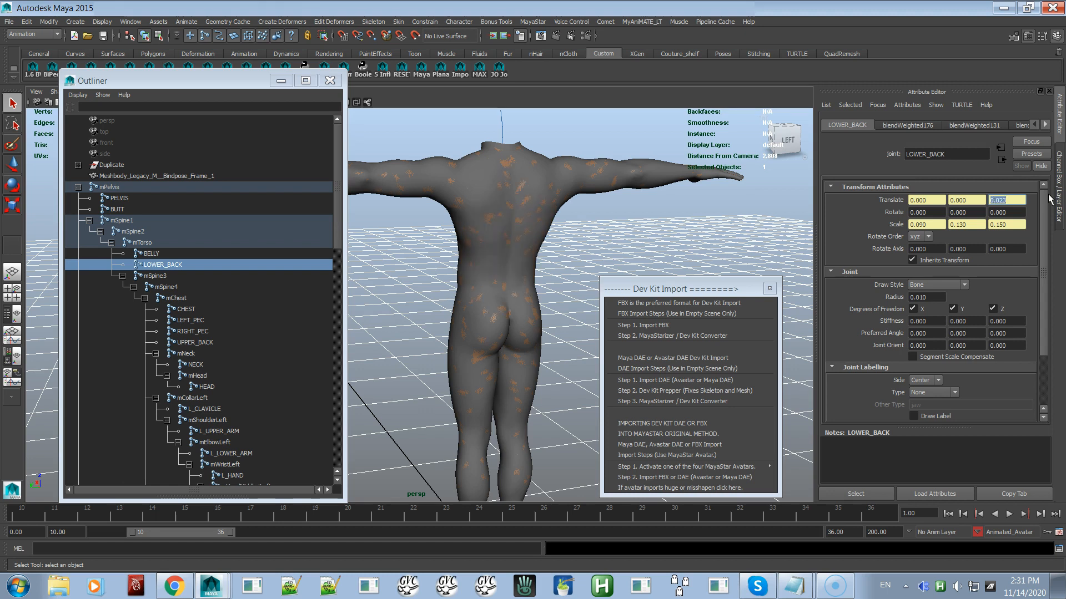
{"action": "mouse_move", "coordinate": [708, 240]}
{"action": "left_mouse_down", "text": "alt"}
{"action": "mouse_move", "coordinate": [725, 231]}
{"action": "mouse_move", "coordinate": [697, 238]}
{"action": "mouse_move", "coordinate": [713, 245]}
{"action": "mouse_move", "coordinate": [688, 235]}
{"action": "left_mouse_up", "text": "alt"}
{"action": "right_click_drag", "start_coordinate": [663, 229], "coordinate": [681, 253], "text": "alt"}
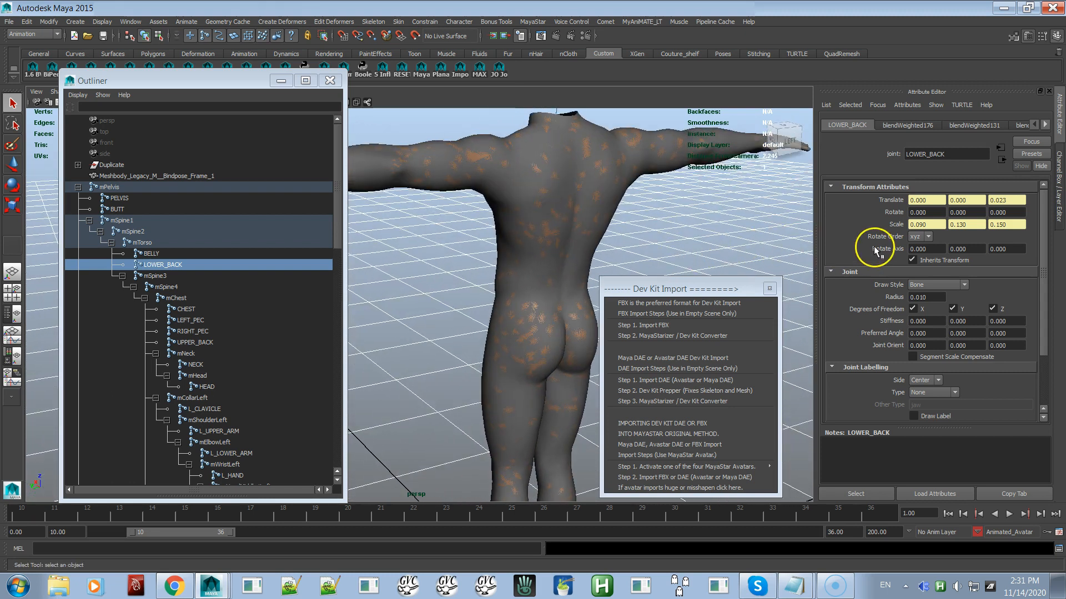
Turn Segment Scale Compensate back on for LOWER_BACK, try Translate Z at 0.017 and restore it to 0.023.
{"action": "left_click", "coordinate": [911, 356]}
{"action": "left_click", "coordinate": [997, 202]}
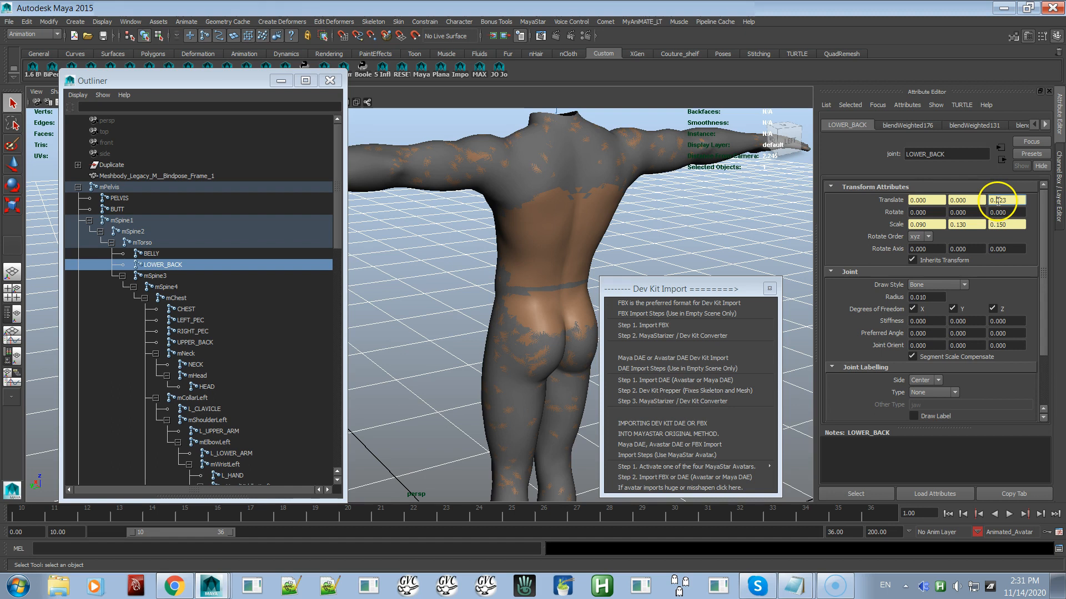
{"action": "left_click_drag", "start_coordinate": [997, 200], "coordinate": [1010, 198]}
{"action": "type", "text": "17"}
{"action": "key", "text": "Return"}
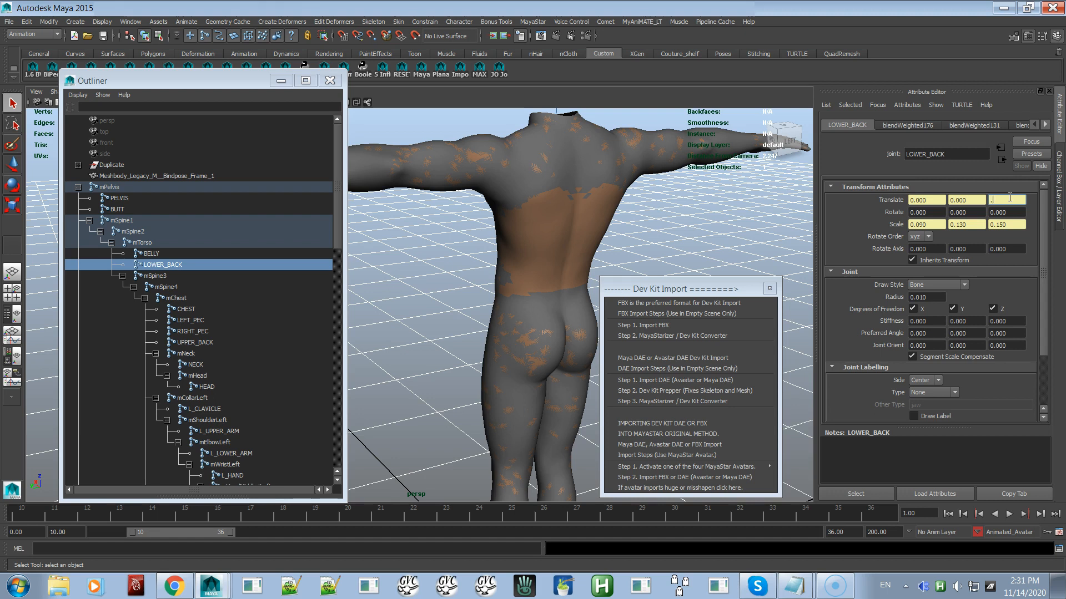
{"action": "type", "text": ".023"}
{"action": "key", "text": "Return"}
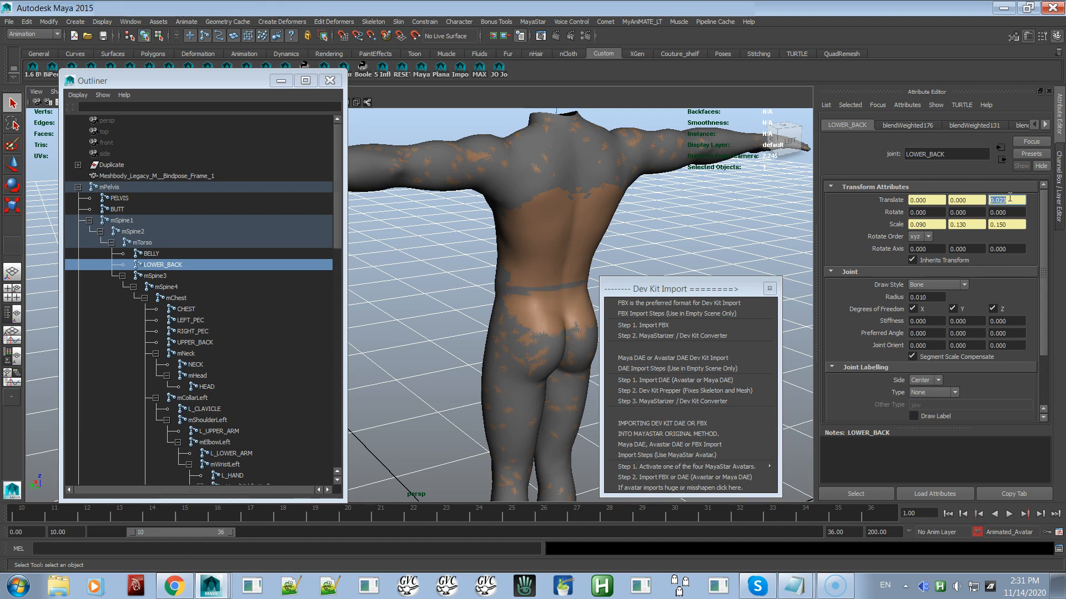
Turn off Segment Scale Compensate for the LOWER_BACK joint and examine the body from the front.
{"action": "left_click", "coordinate": [913, 357]}
{"action": "left_click_drag", "start_coordinate": [453, 304], "coordinate": [543, 295], "text": "alt"}
{"action": "scroll", "coordinate": [549, 304], "scroll_direction": "up", "scroll_amount": 1}
{"action": "middle_click_drag", "start_coordinate": [533, 281], "coordinate": [509, 328], "text": "alt"}
{"action": "scroll", "coordinate": [523, 295], "scroll_direction": "up", "scroll_amount": 1}
{"action": "scroll", "coordinate": [508, 306], "scroll_direction": "up", "scroll_amount": 1}
{"action": "left_click_drag", "start_coordinate": [508, 306], "coordinate": [547, 302], "text": "alt"}
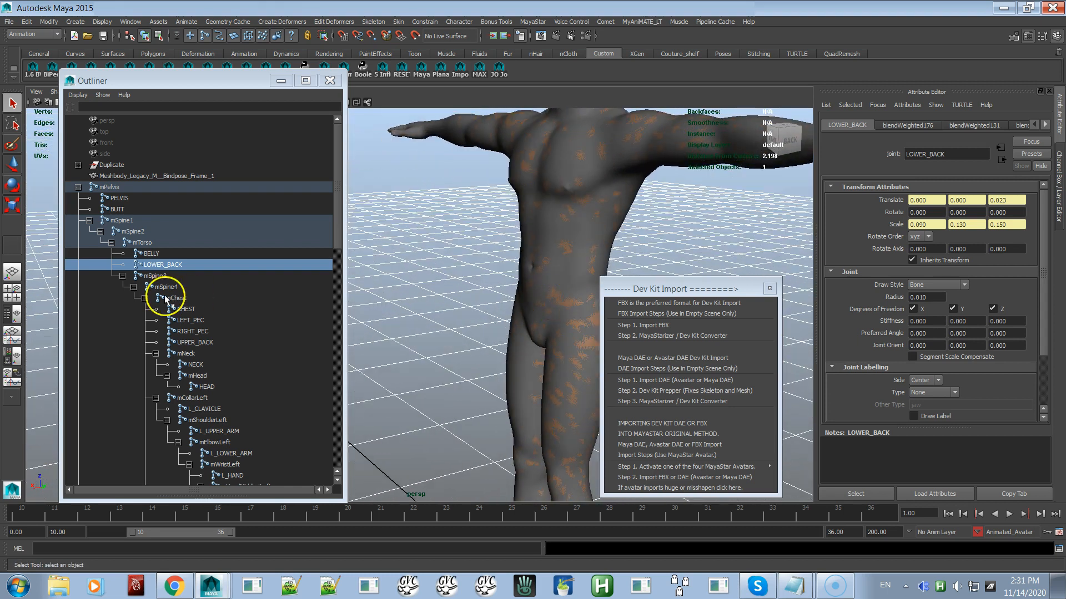
Select the mTorso joint in both Maya windows and compare its transform and Segment Scale Compensate settings.
{"action": "left_click", "coordinate": [140, 242]}
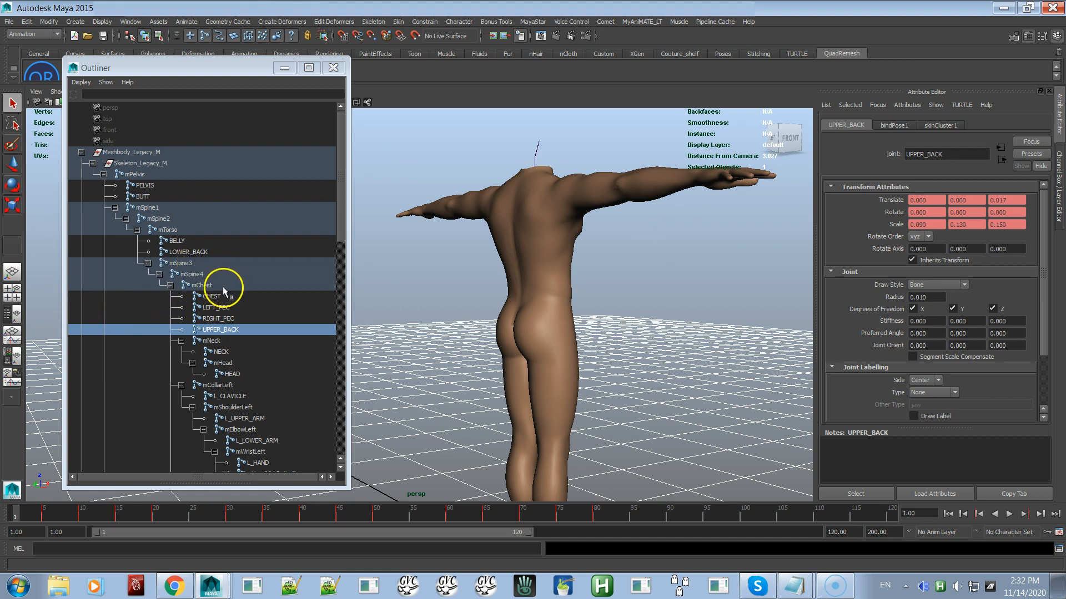
{"action": "left_click", "coordinate": [178, 228]}
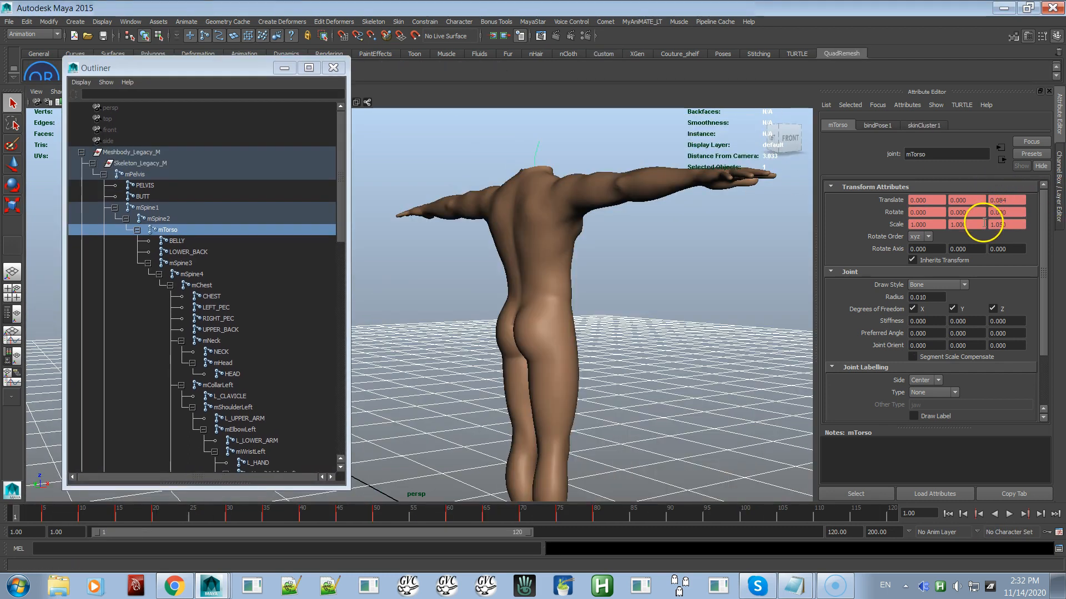
{"action": "key", "text": "alt+Tab"}
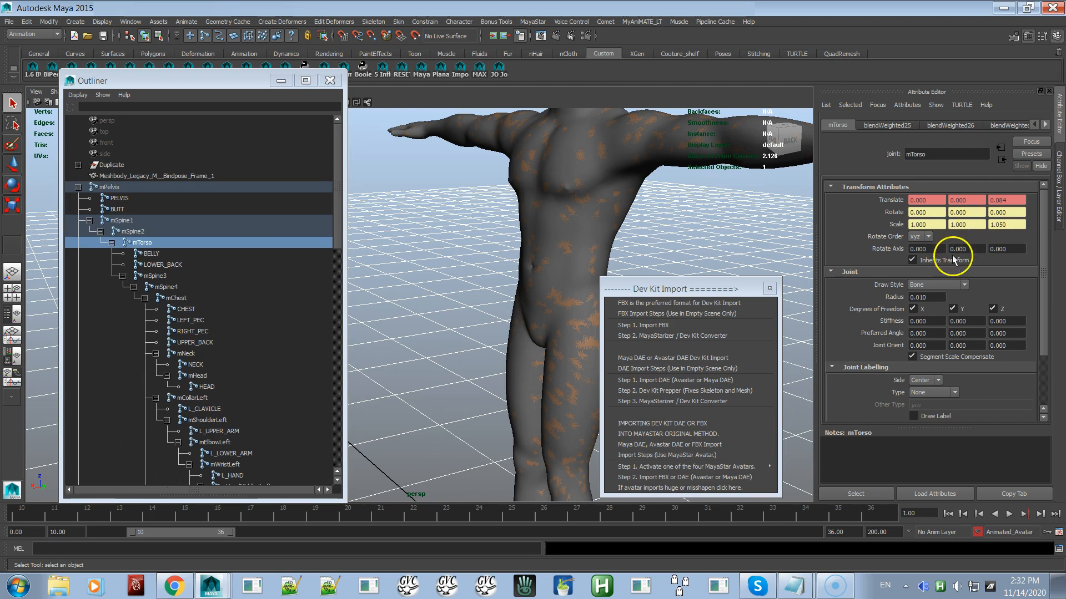
{"action": "key", "text": "alt+Tab"}
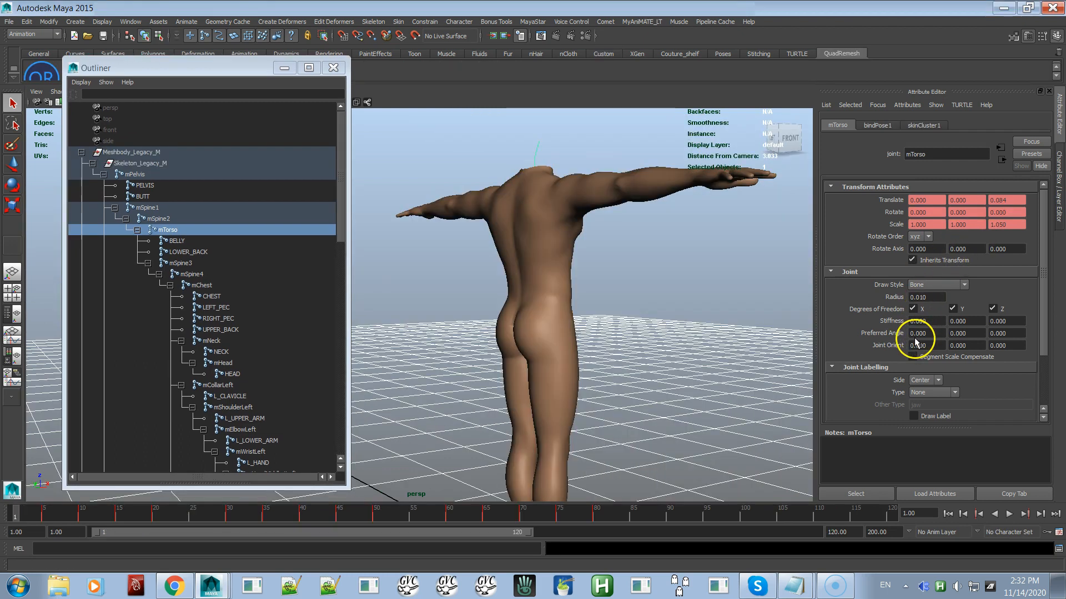
{"action": "key", "text": "alt+Tab"}
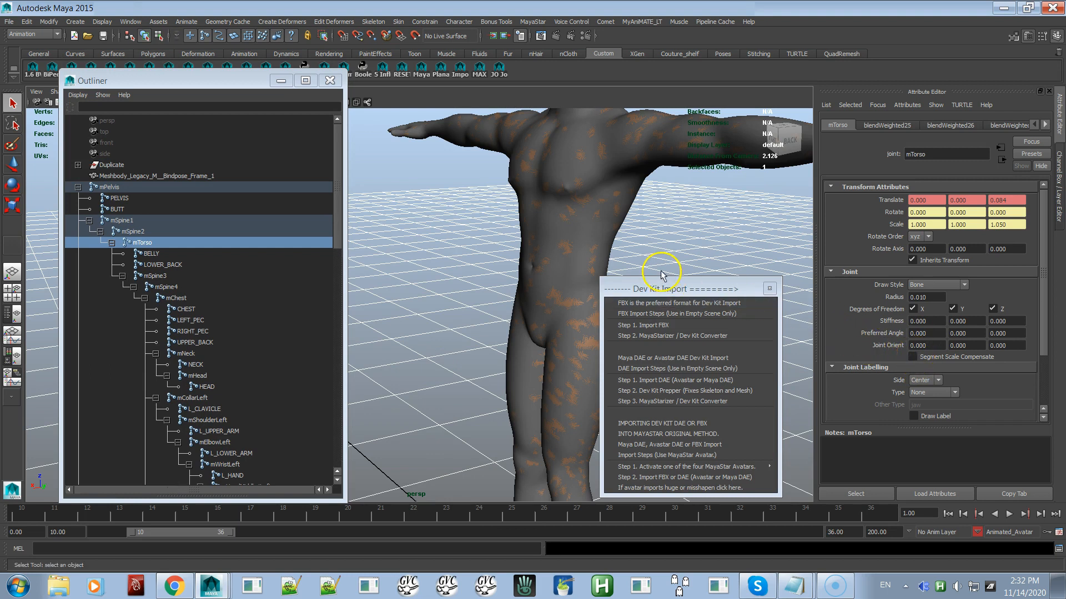
{"action": "key", "text": "alt+Tab"}
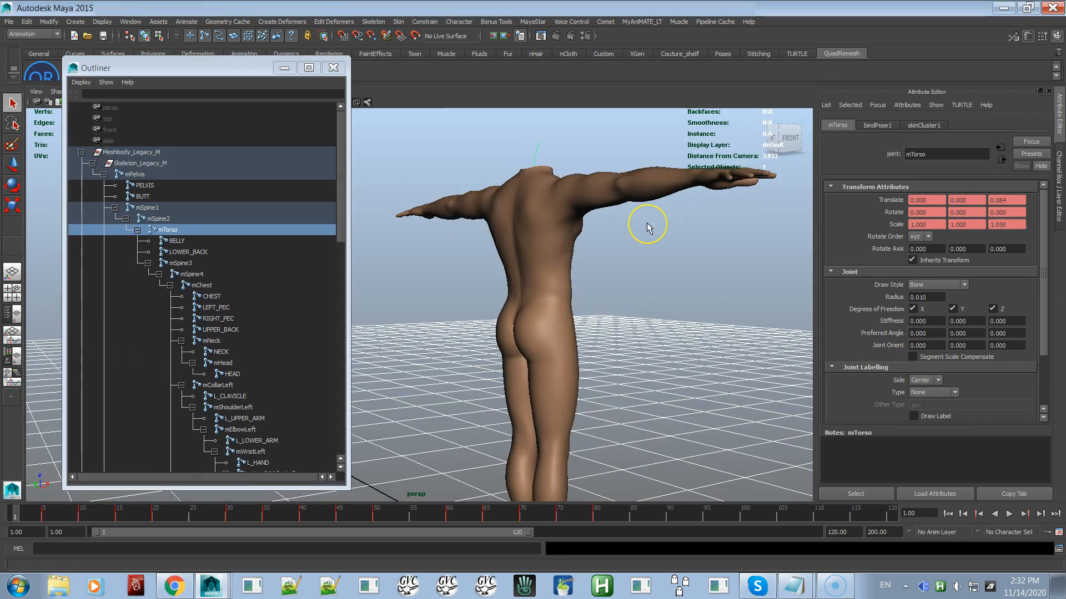
{"action": "key", "text": "alt+Tab"}
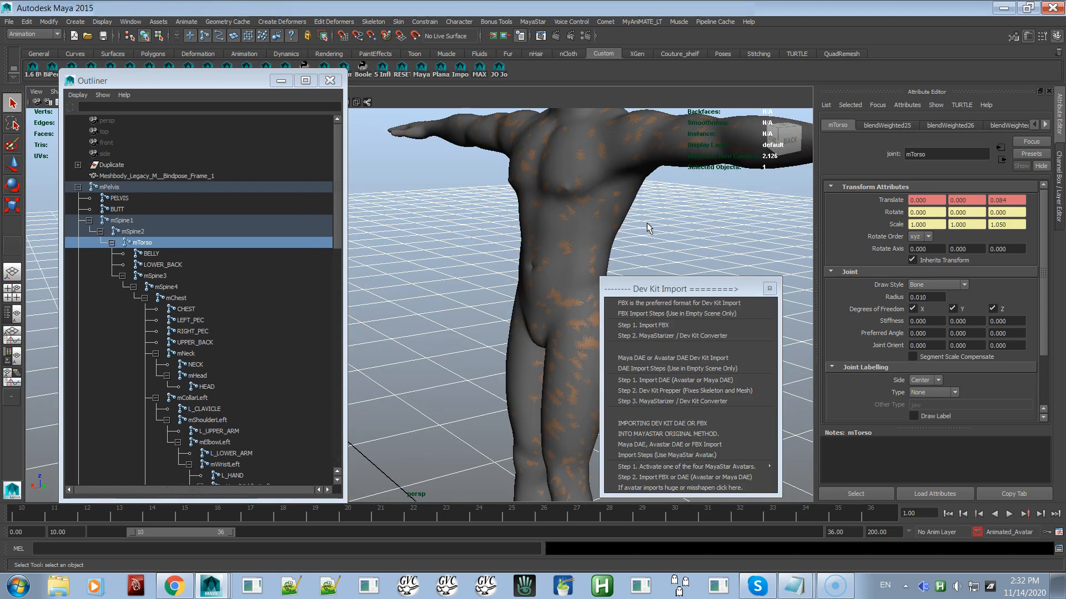
Select LOWER_BACK in the original scene and compare its transform attributes with those of mTorso in the converted scene.
{"action": "key", "text": "alt+Tab"}
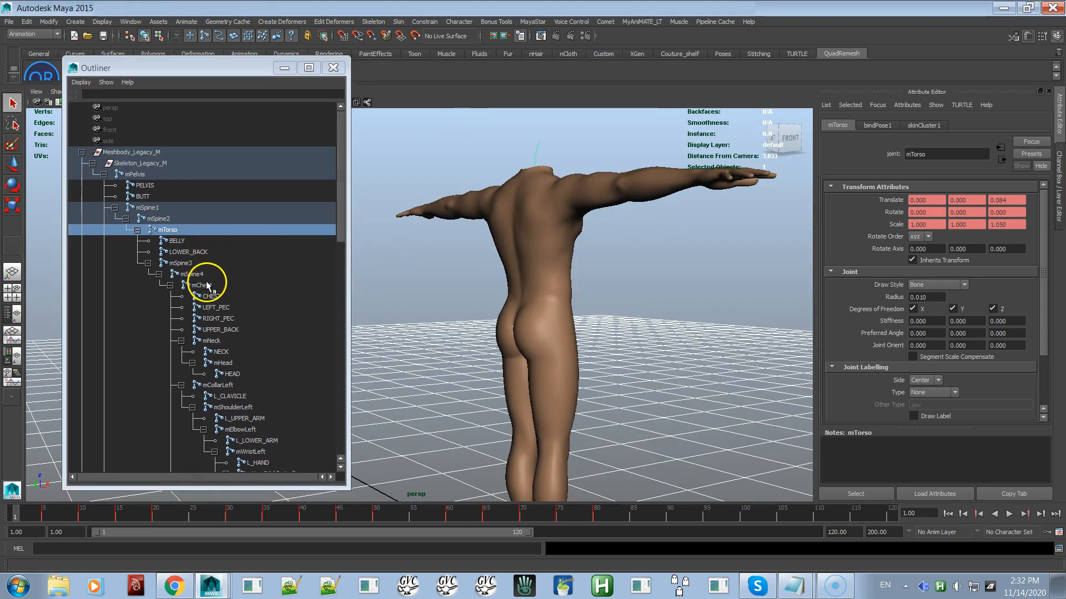
{"action": "left_click", "coordinate": [195, 252]}
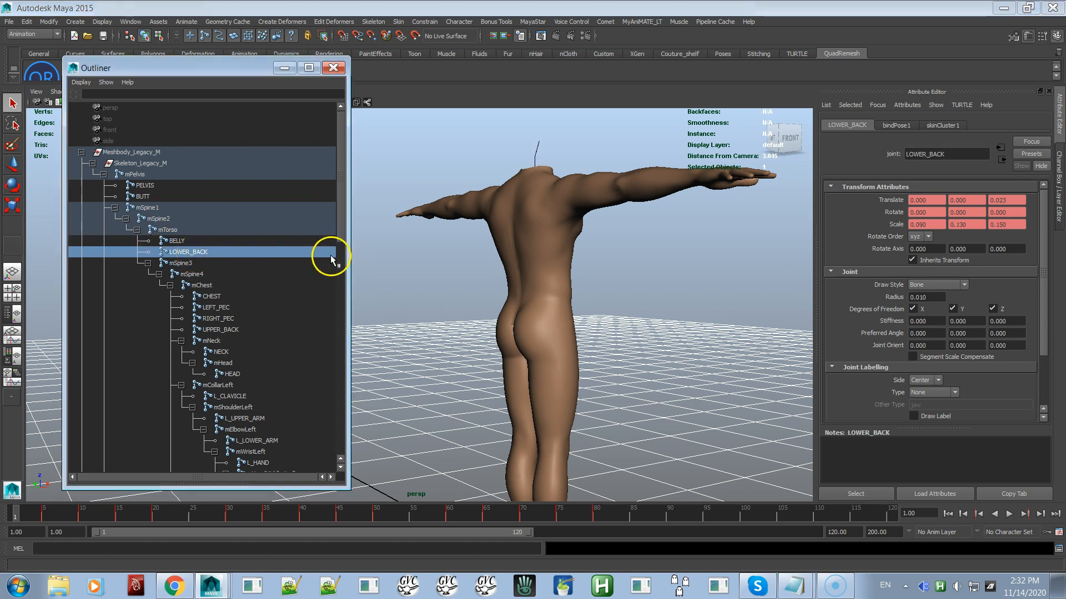
{"action": "key", "text": "alt+Tab"}
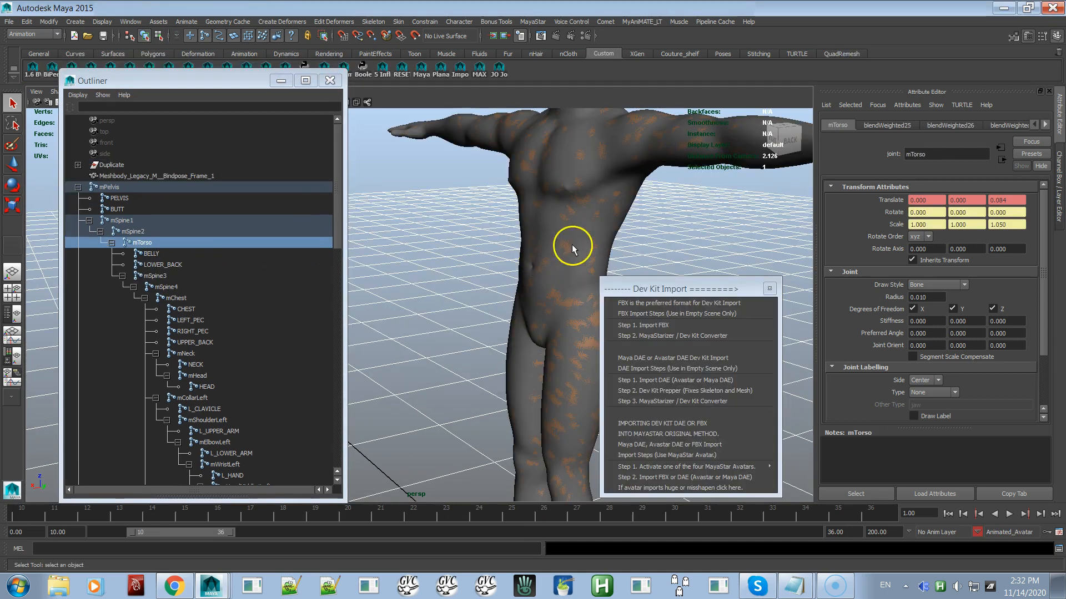
{"action": "left_click", "coordinate": [1016, 201]}
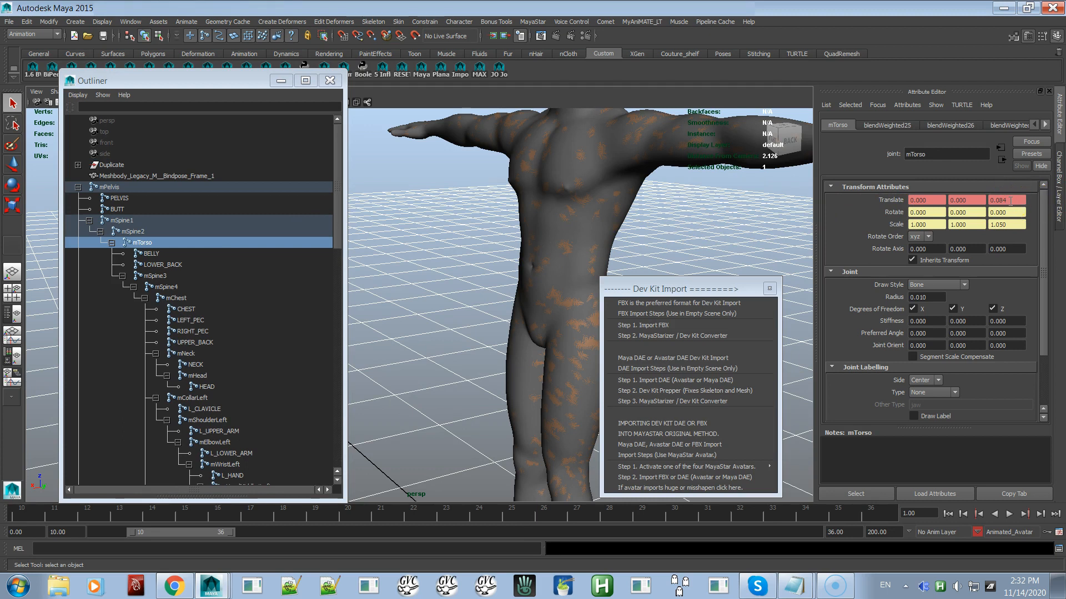
{"action": "left_click", "coordinate": [666, 230]}
{"action": "key", "text": "alt+Tab"}
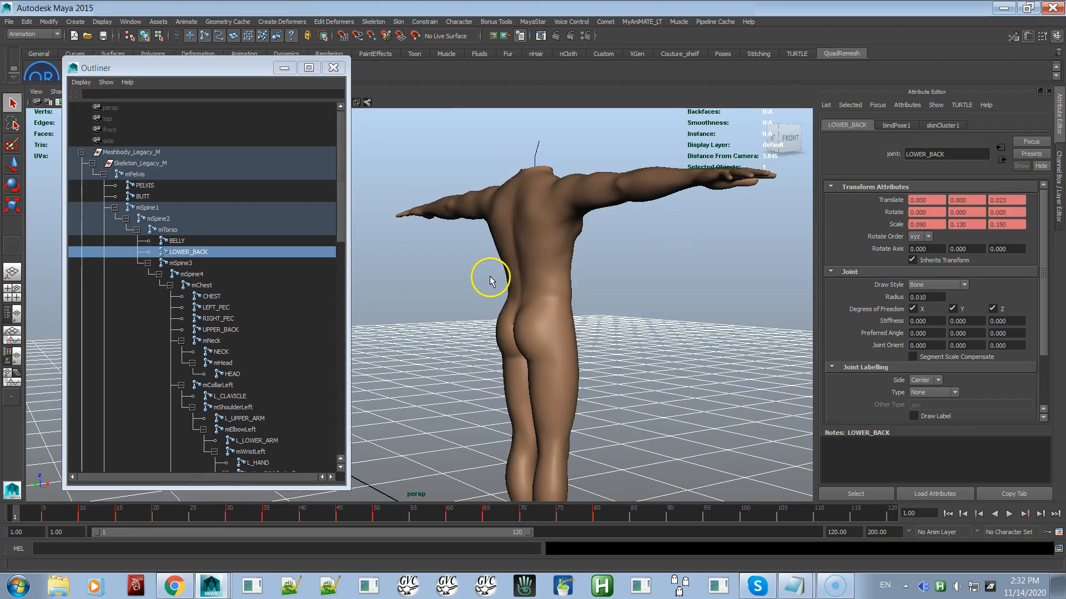
{"action": "key", "text": "alt+Tab"}
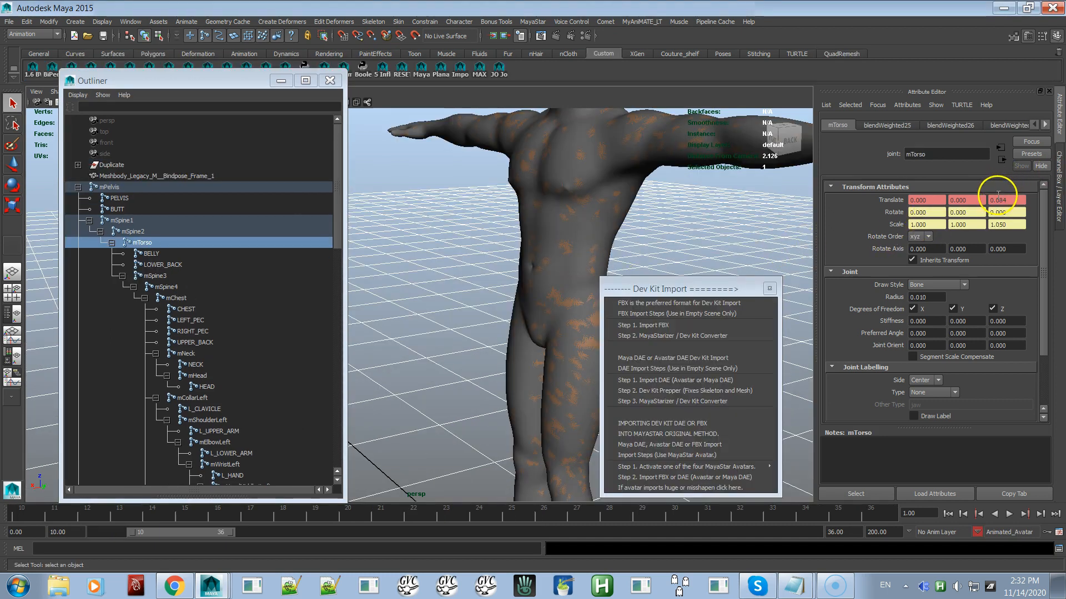
{"action": "key", "text": "alt+Tab"}
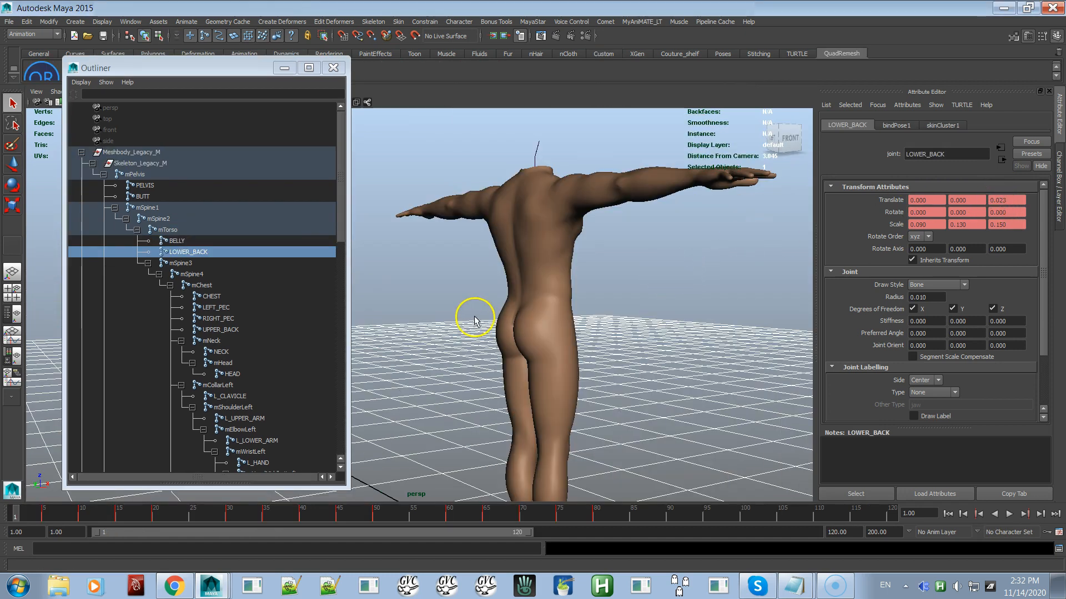
{"action": "key", "text": "alt+Tab"}
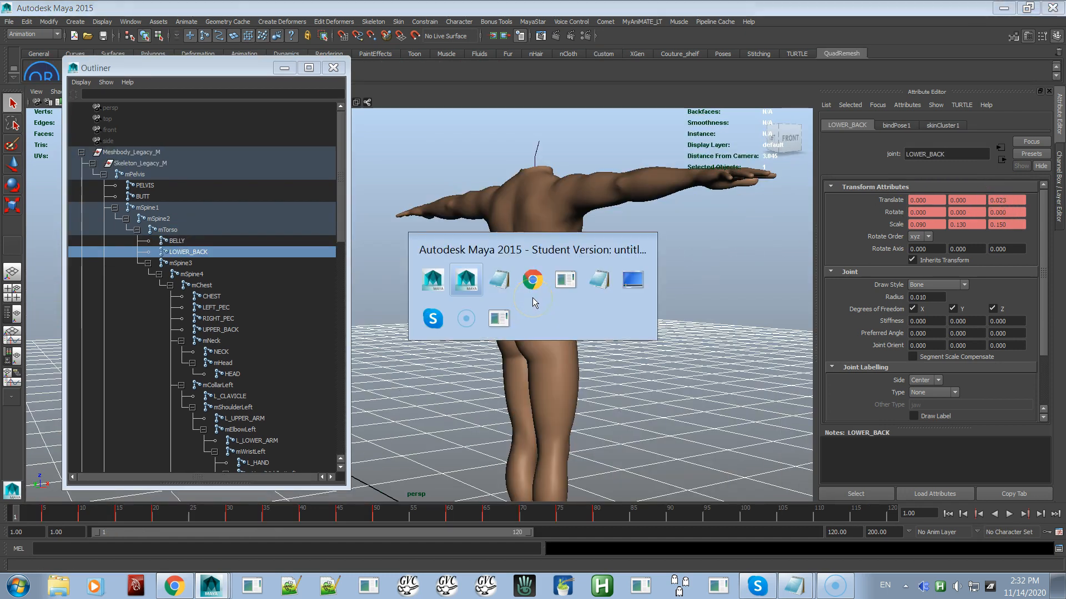
{"action": "key", "text": "alt+Tab"}
{"action": "key", "text": "alt+Tab"}
{"action": "key", "text": "alt+Tab"}
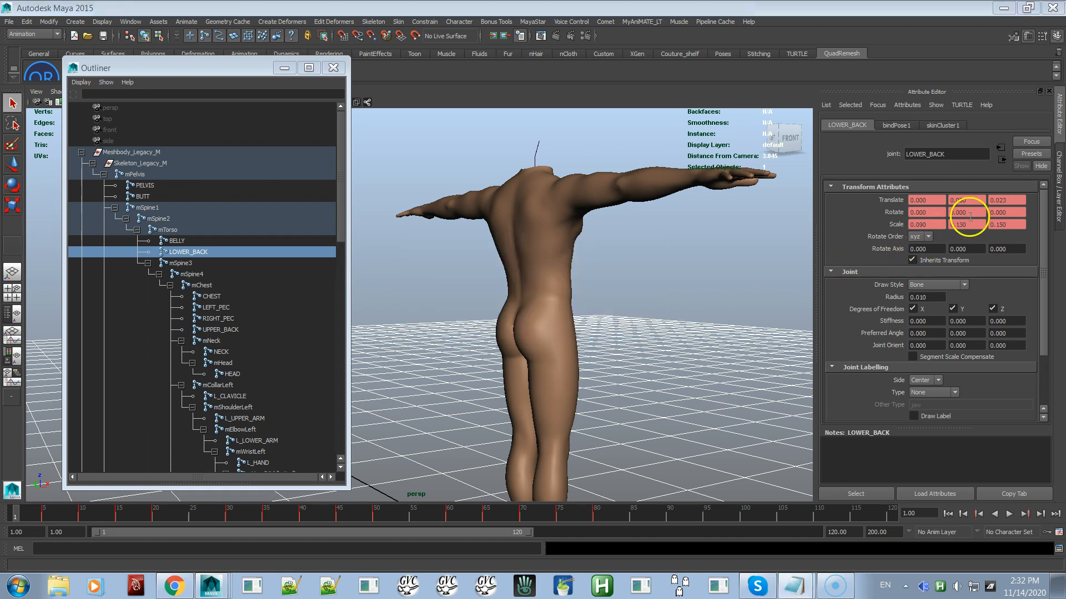
{"action": "key", "text": "alt+Tab"}
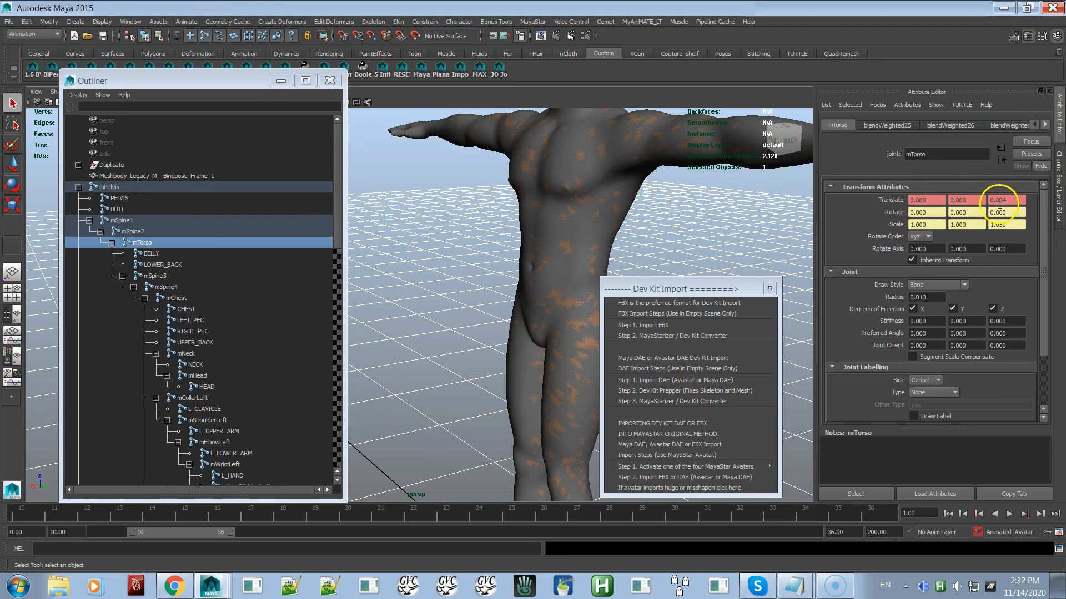
Examine the converted body from the back, try 0.023 as the mTorso joint's Translate Z, and undo the change.
{"action": "left_click_drag", "start_coordinate": [459, 247], "coordinate": [383, 245], "text": "alt"}
{"action": "right_click_drag", "start_coordinate": [480, 246], "coordinate": [480, 202], "text": "alt"}
{"action": "key", "text": "alt+Tab"}
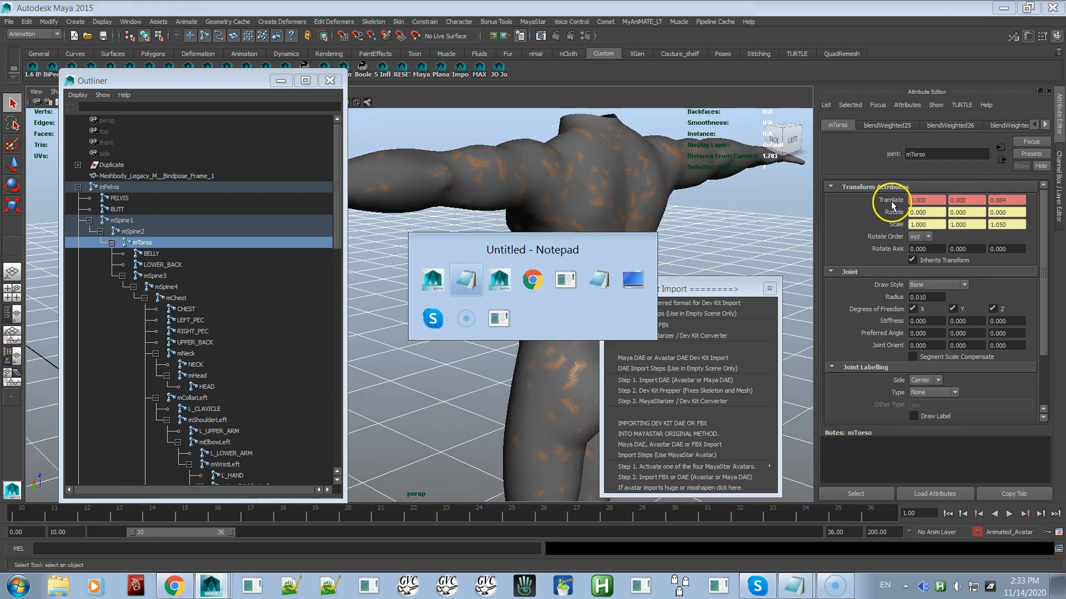
{"action": "key", "text": "alt+Tab"}
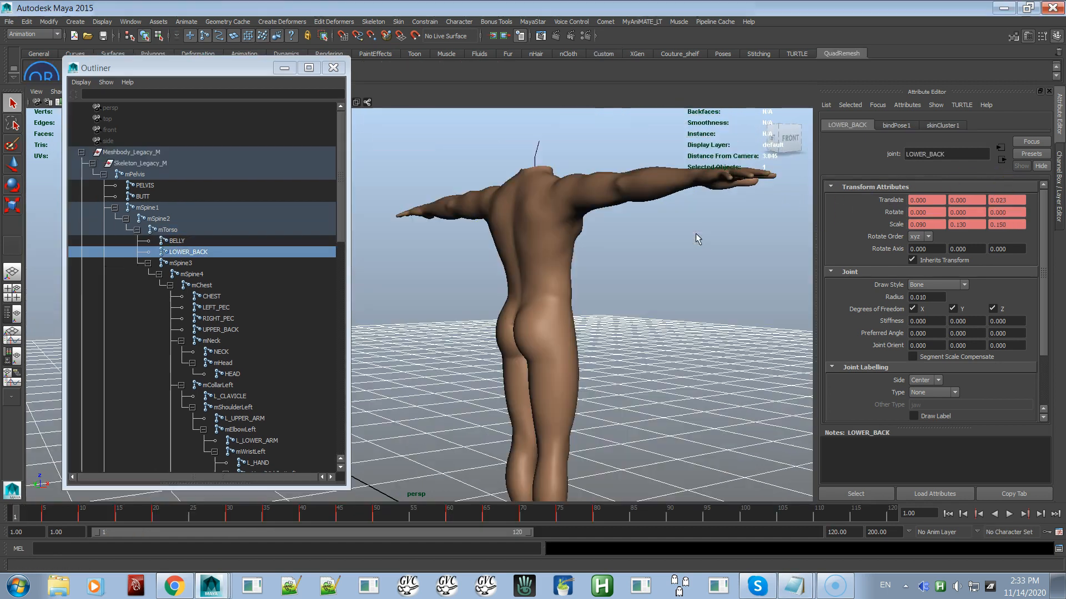
{"action": "key", "text": "alt+Tab"}
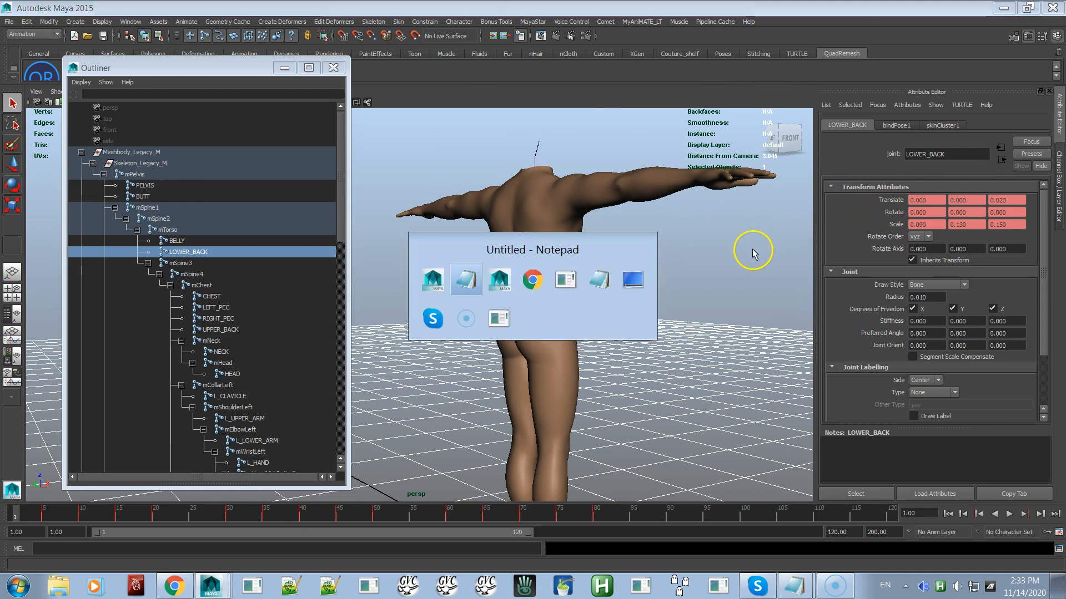
{"action": "key", "text": "alt+Tab"}
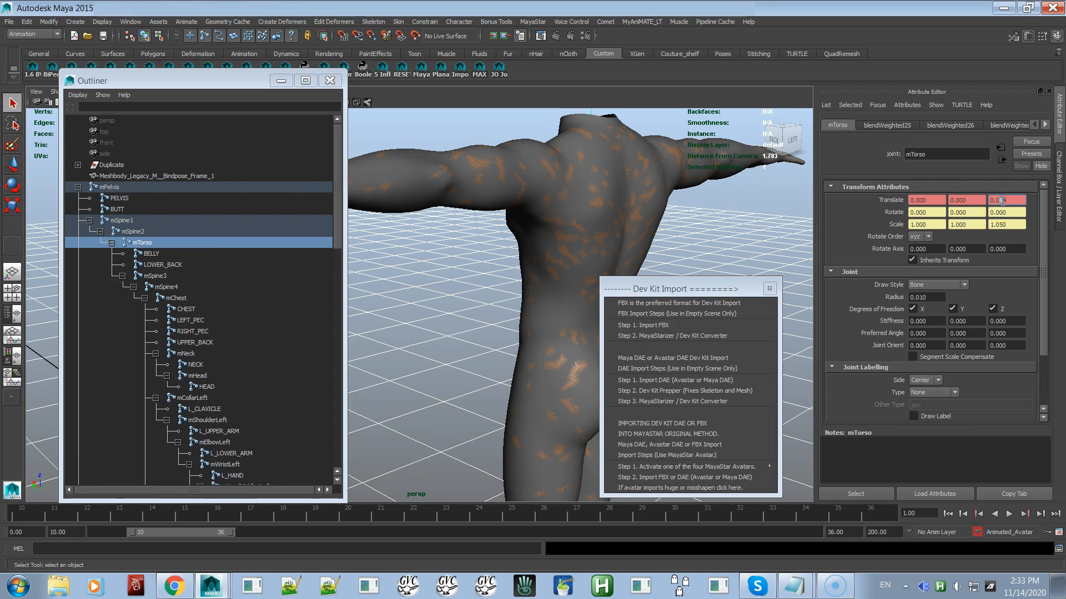
{"action": "type", "text": "23"}
{"action": "key", "text": "Return"}
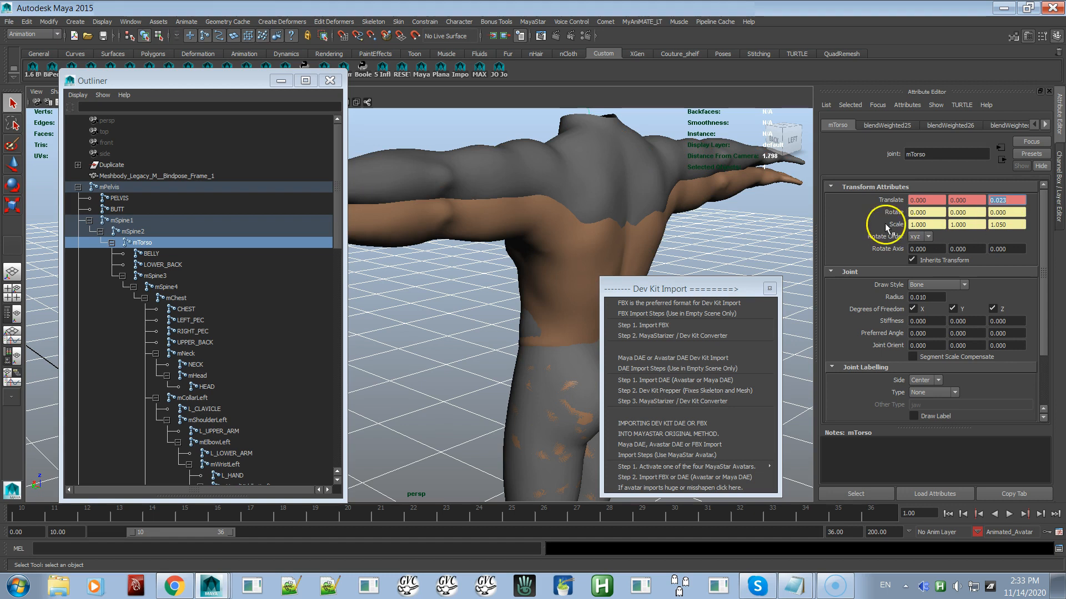
{"action": "key", "text": "ctrl+z"}
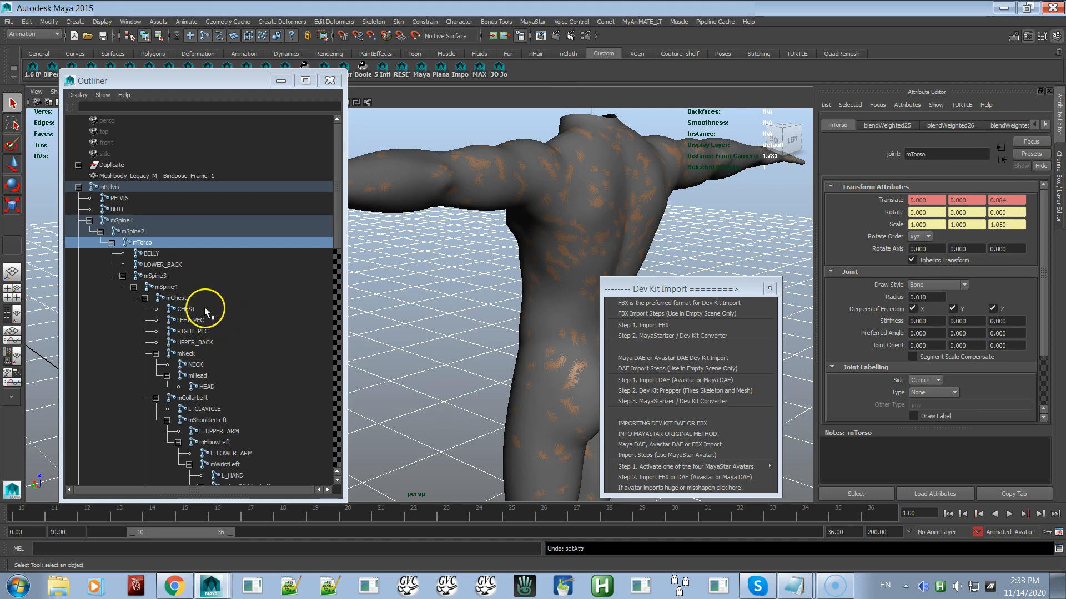
Try 0.023 as the UPPER_BACK joint's Translate Z in the converted scene, and undo the change.
{"action": "left_click", "coordinate": [192, 343]}
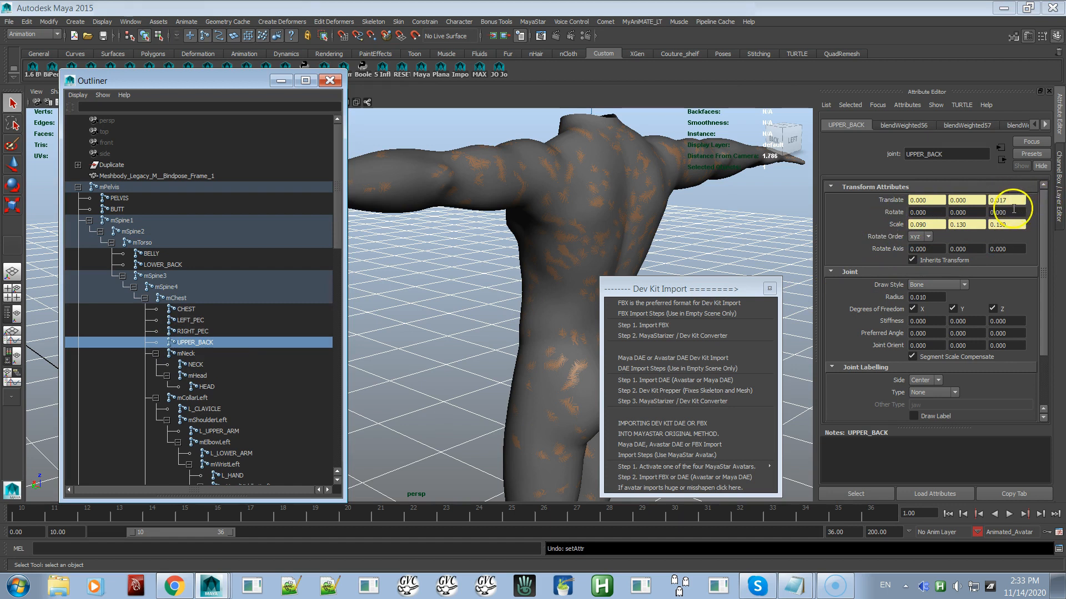
{"action": "left_click_drag", "start_coordinate": [999, 200], "coordinate": [1011, 200]}
{"action": "type", "text": "2"}
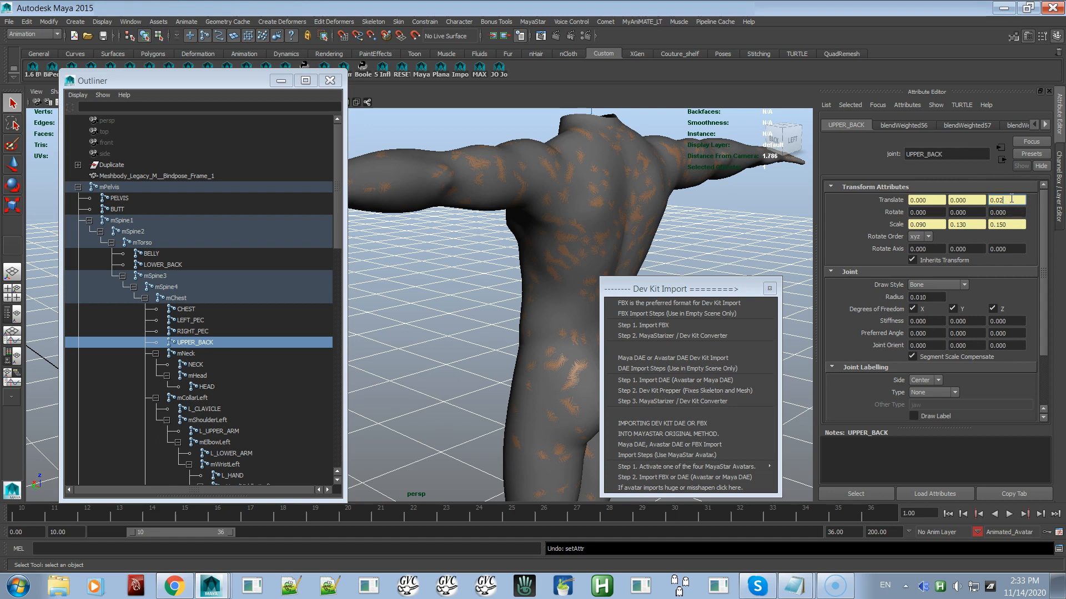
{"action": "type", "text": "3"}
{"action": "key", "text": "Return"}
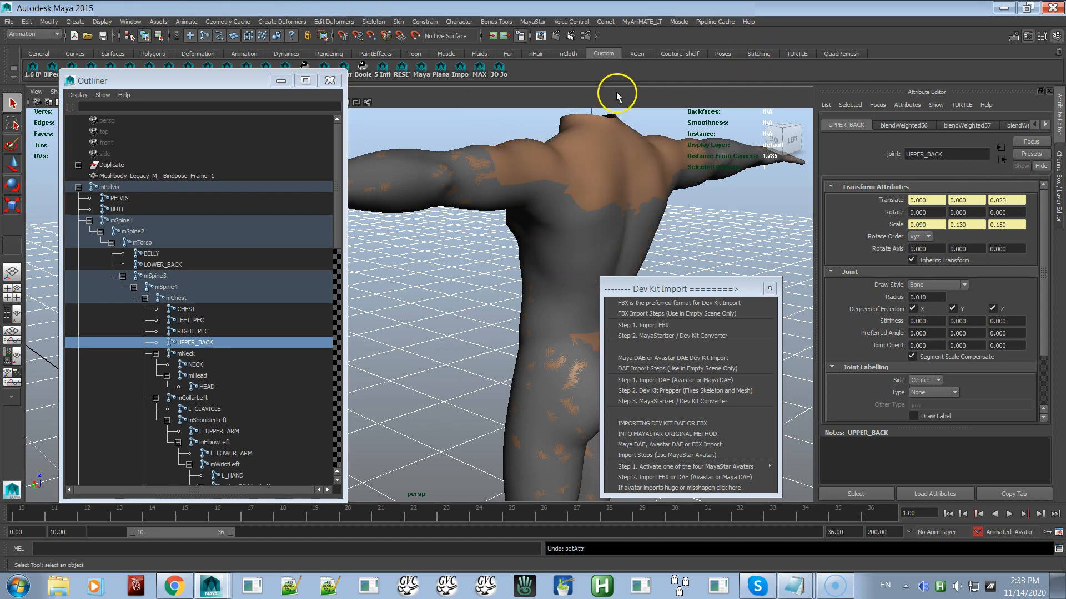
{"action": "key", "text": "ctrl+z"}
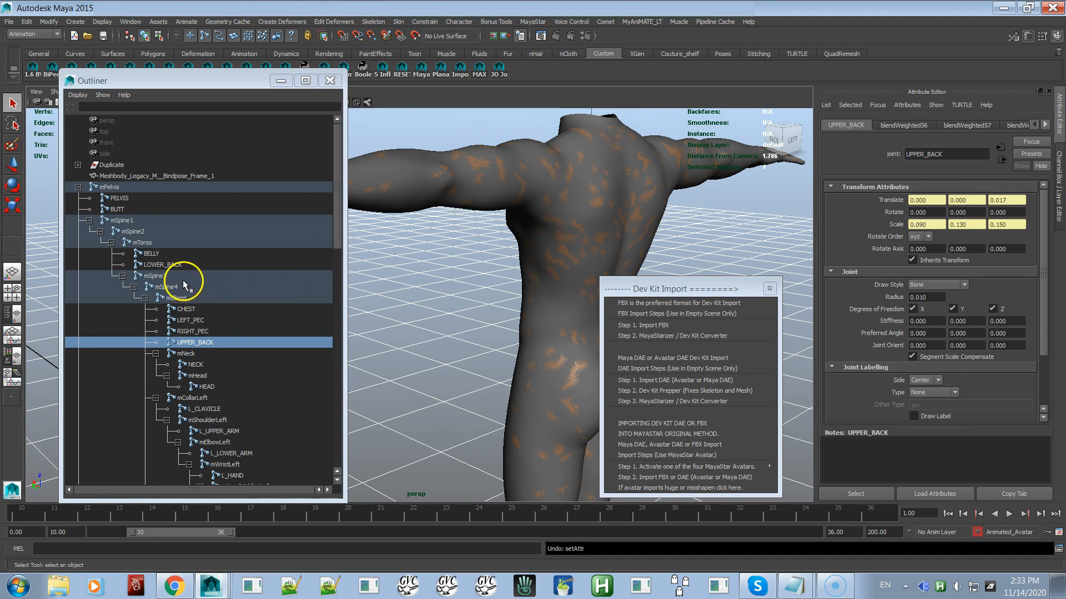
Reselect mTorso in the converted scene, check LOWER_BACK in the original scene, and try Translate Z at 0.023 on mTorso again.
{"action": "left_click", "coordinate": [175, 245]}
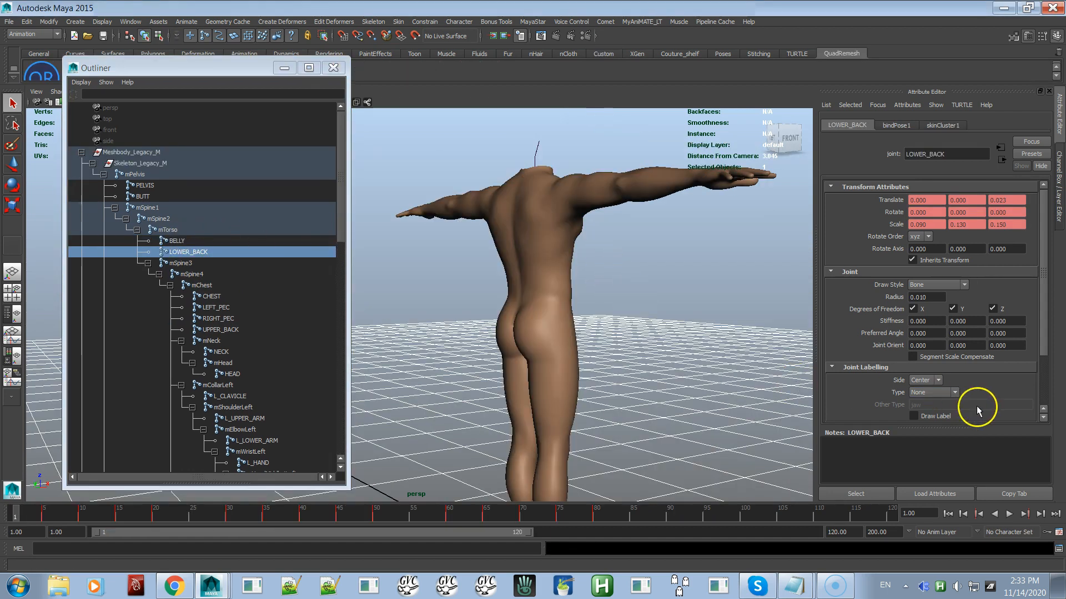
{"action": "left_click", "coordinate": [937, 358]}
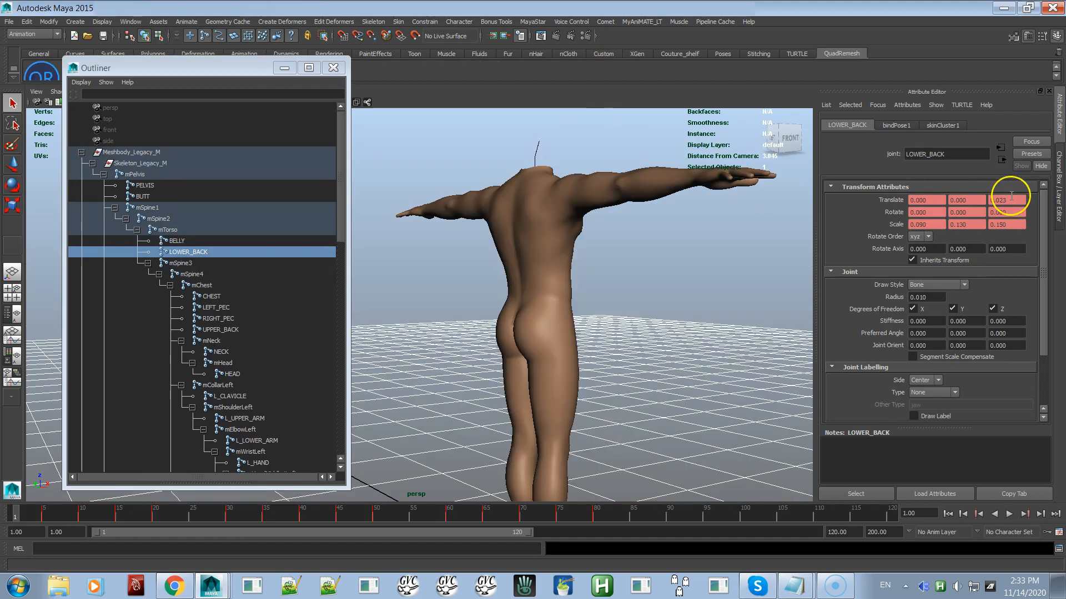
{"action": "key", "text": "alt+Tab"}
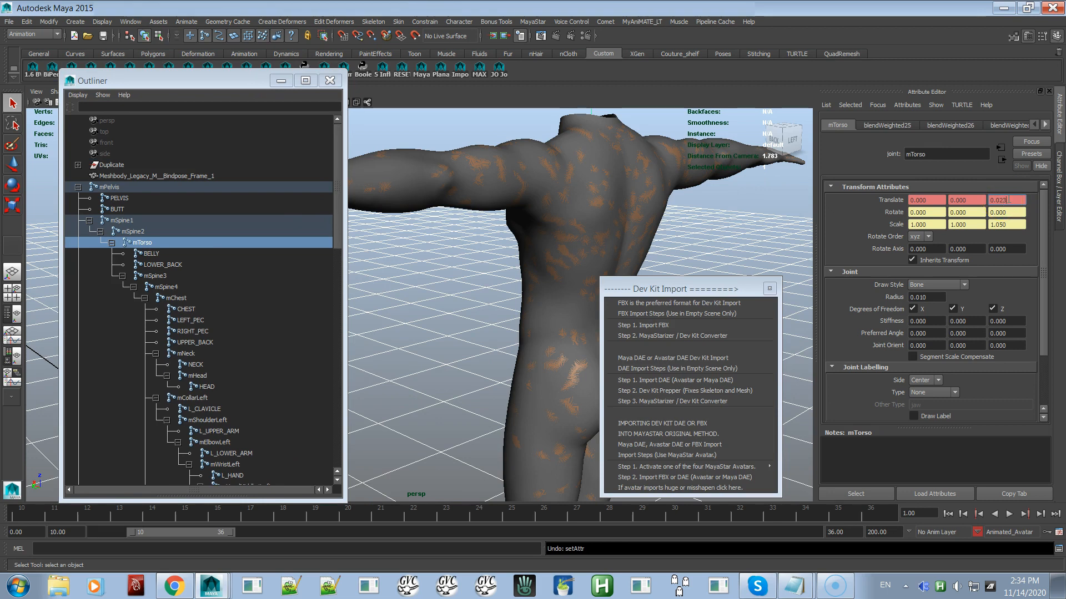
{"action": "key", "text": "Return"}
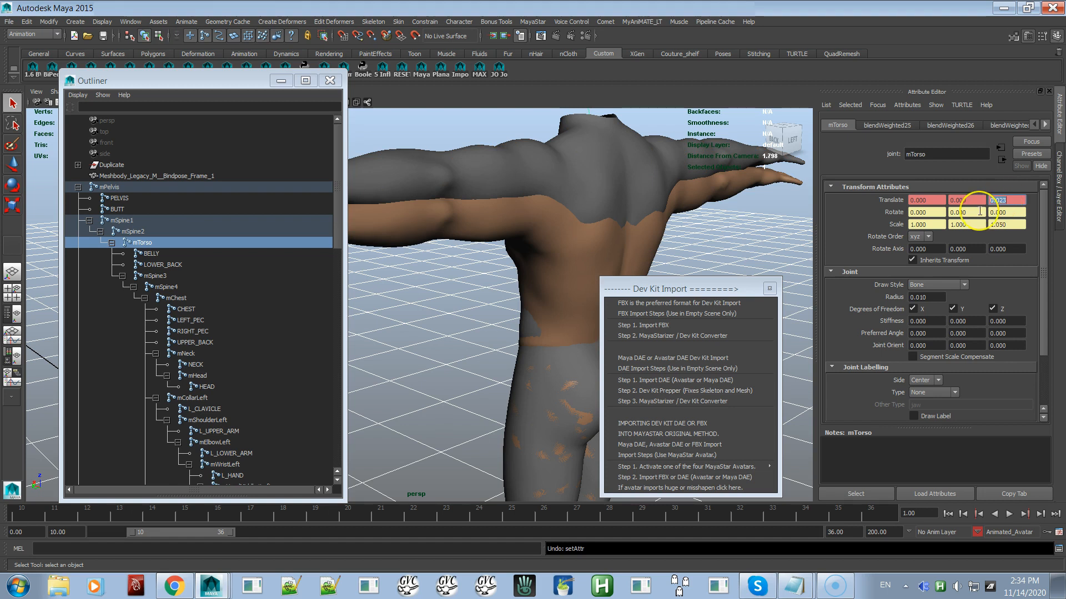
Check the UPPER_BACK and LOWER_BACK joints in the original scene, and undo the Translate Z change on the converted scene's mTorso.
{"action": "key", "text": "alt+Tab"}
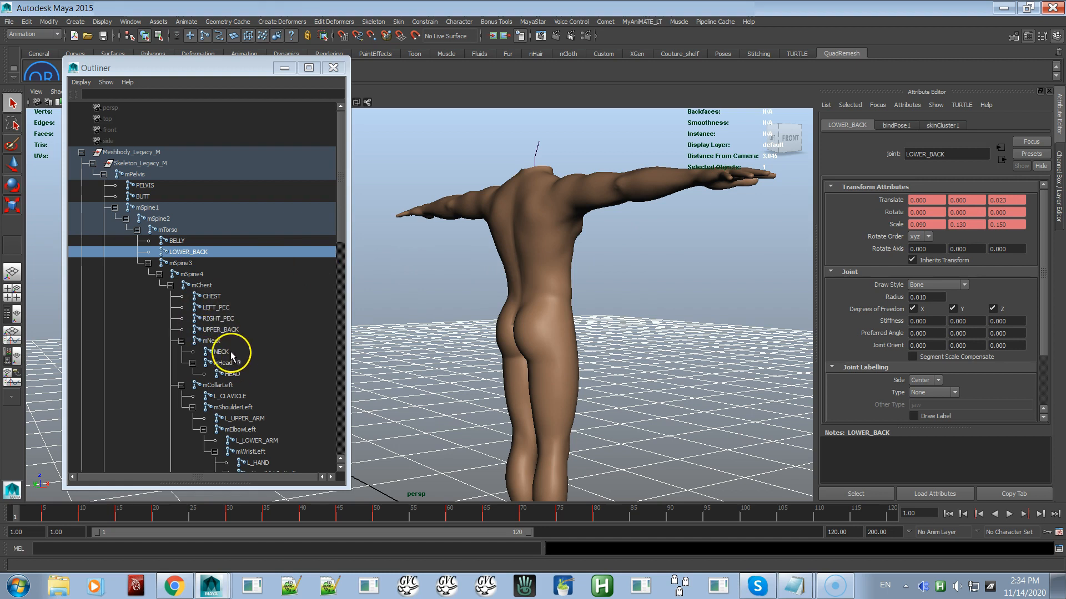
{"action": "left_click", "coordinate": [226, 330]}
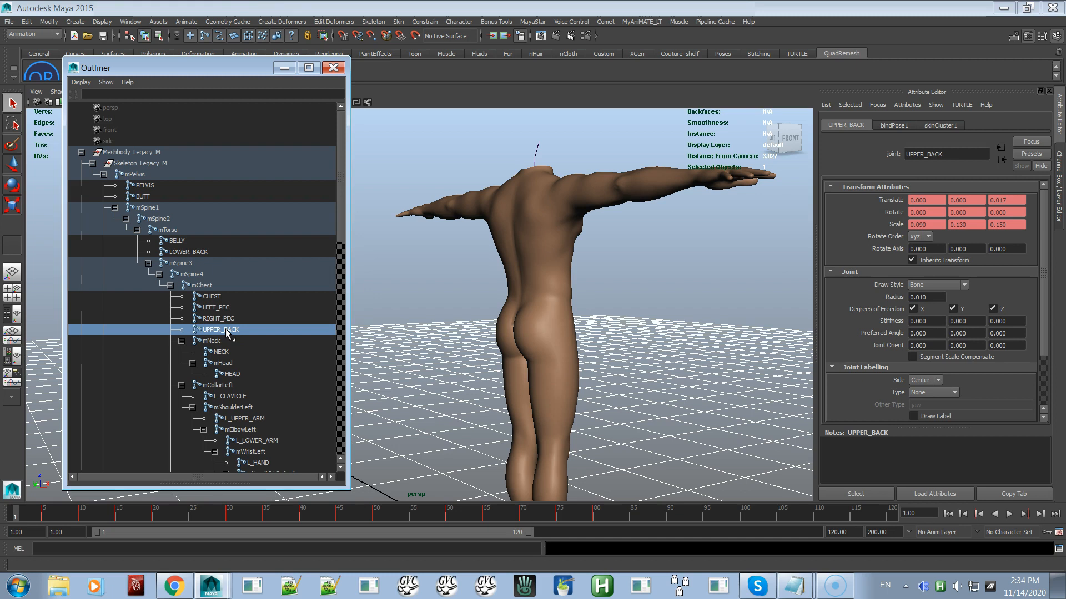
{"action": "left_click", "coordinate": [196, 252]}
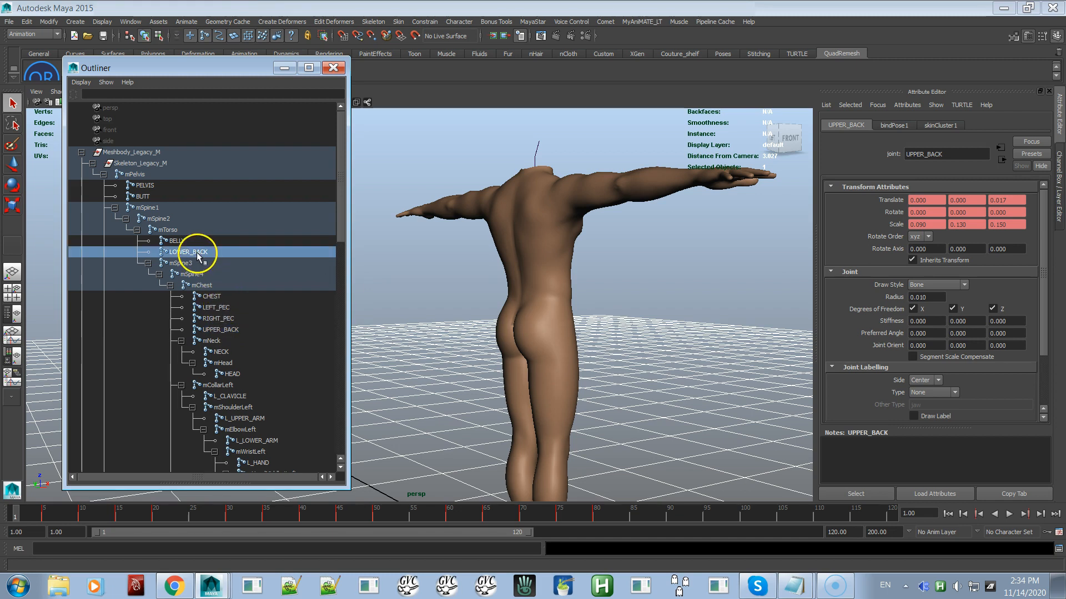
{"action": "key", "text": "alt+Tab"}
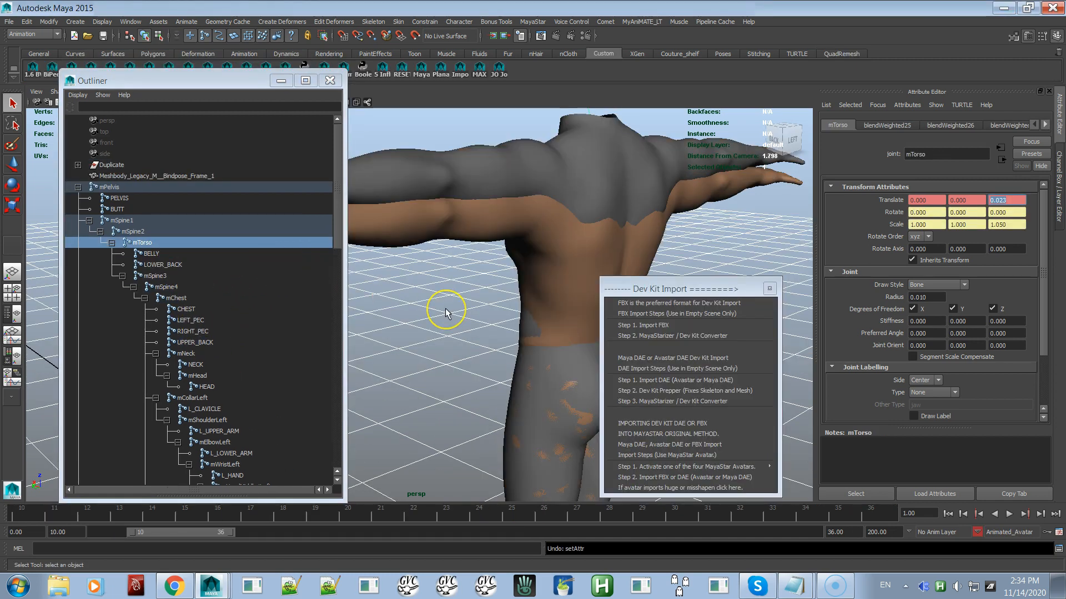
{"action": "left_click", "coordinate": [435, 294]}
{"action": "key", "text": "ctrl+z"}
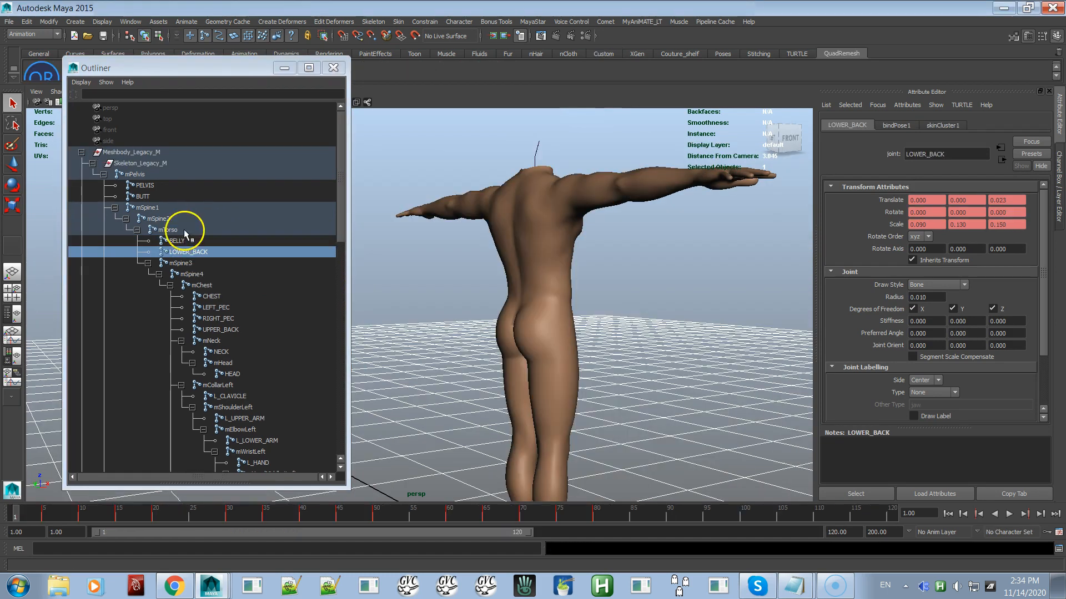
Compare the transform attributes of the mTorso and LOWER_BACK joints between the original and converted scenes.
{"action": "left_click", "coordinate": [168, 230]}
{"action": "key", "text": "alt+Tab"}
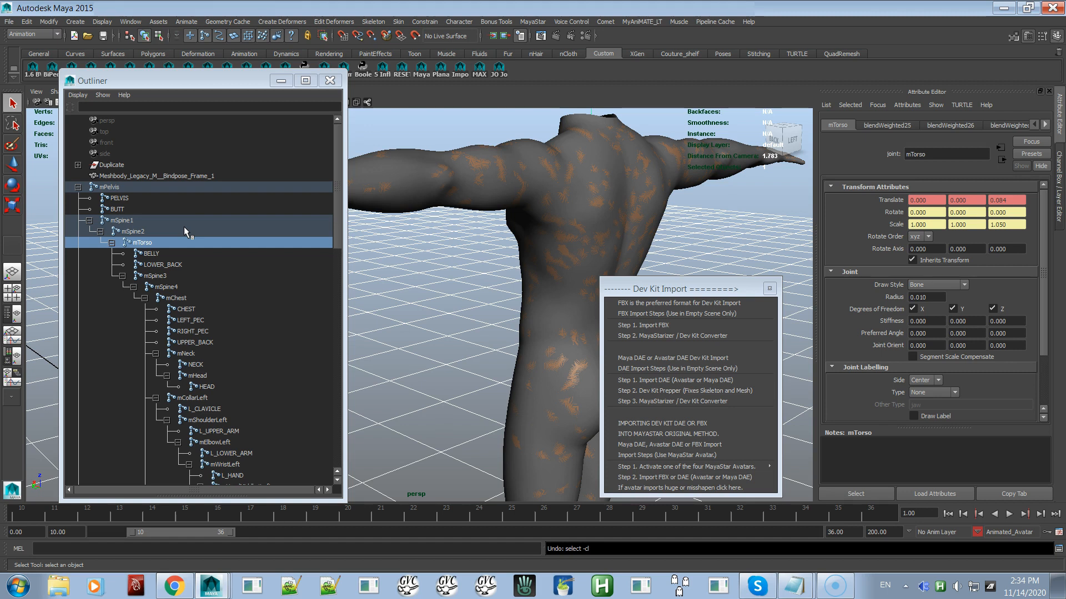
{"action": "key", "text": "alt+Tab"}
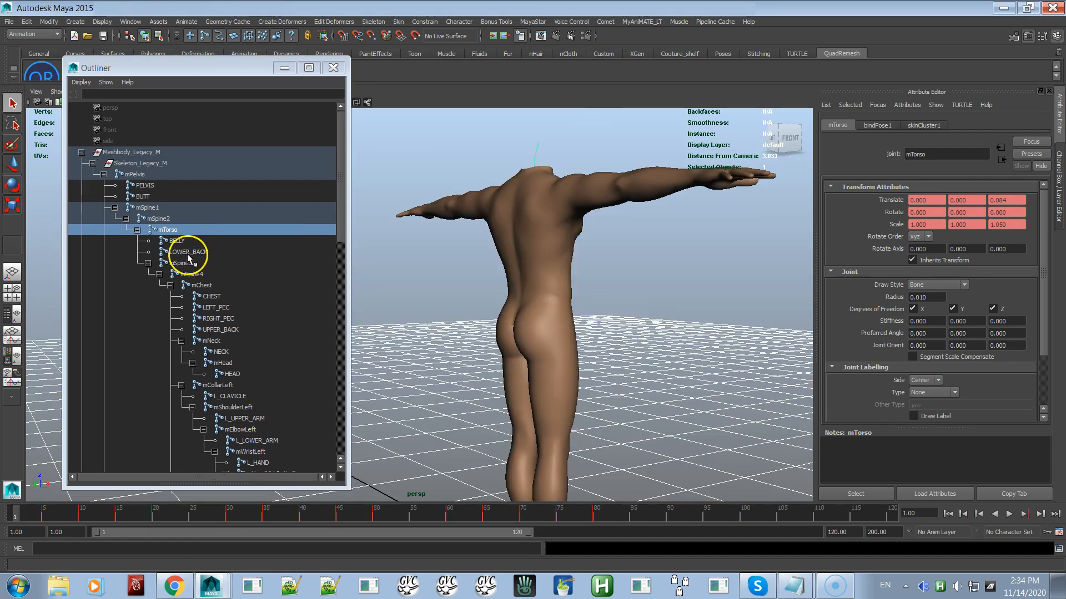
{"action": "left_click", "coordinate": [189, 252]}
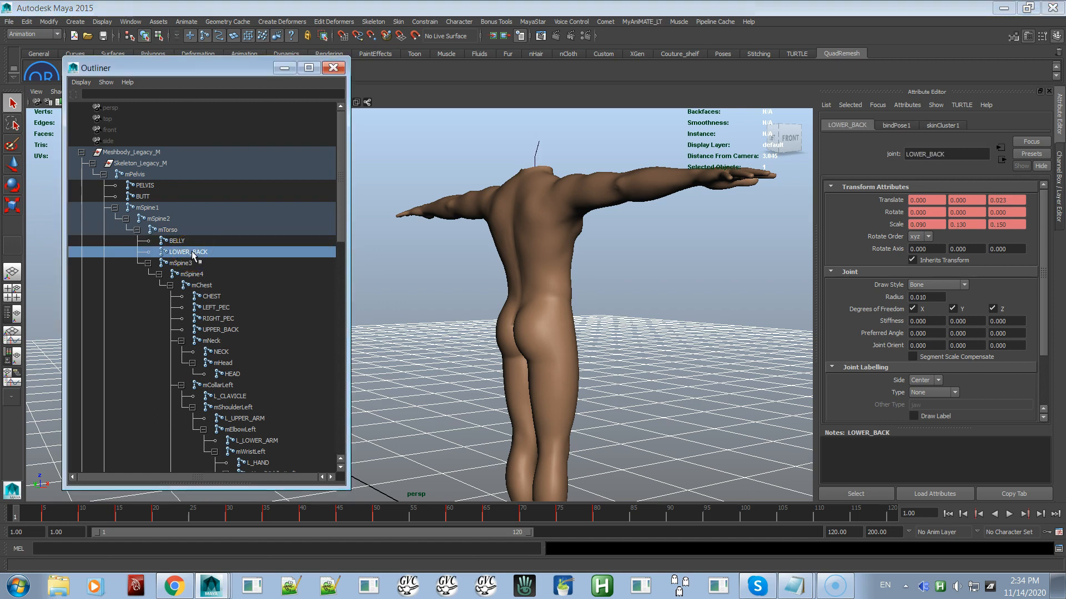
{"action": "key", "text": "alt+Tab"}
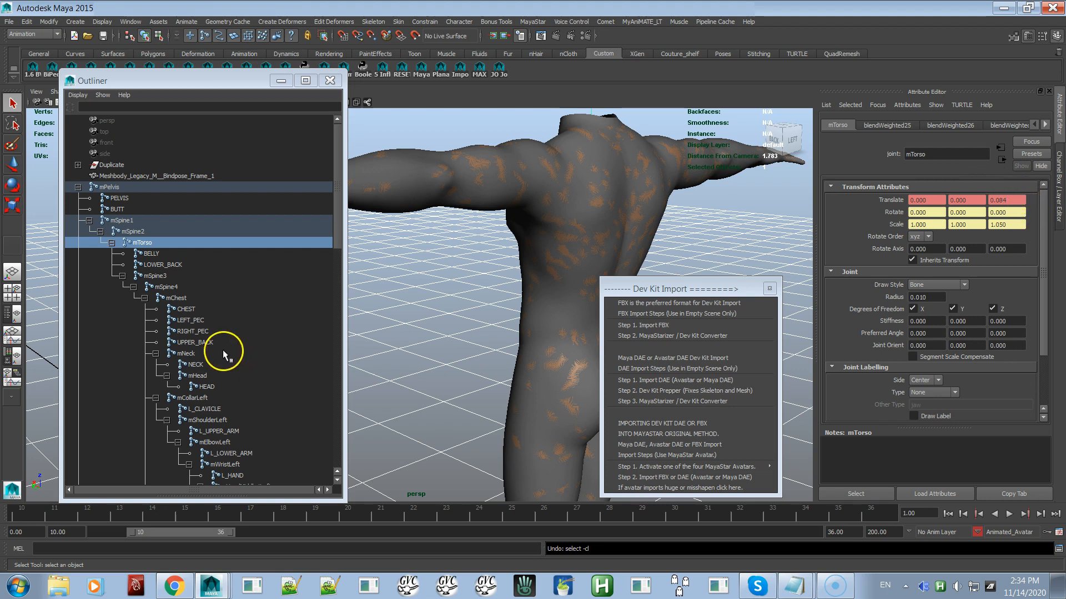
{"action": "left_click", "coordinate": [166, 265]}
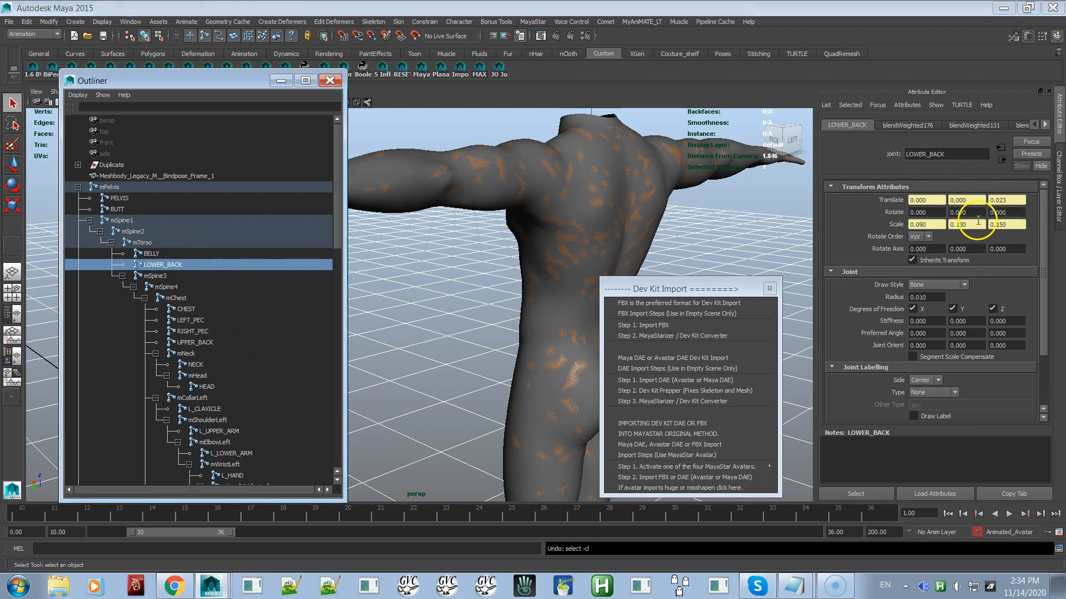
{"action": "key", "text": "alt+Tab"}
{"action": "key", "text": "alt+Tab"}
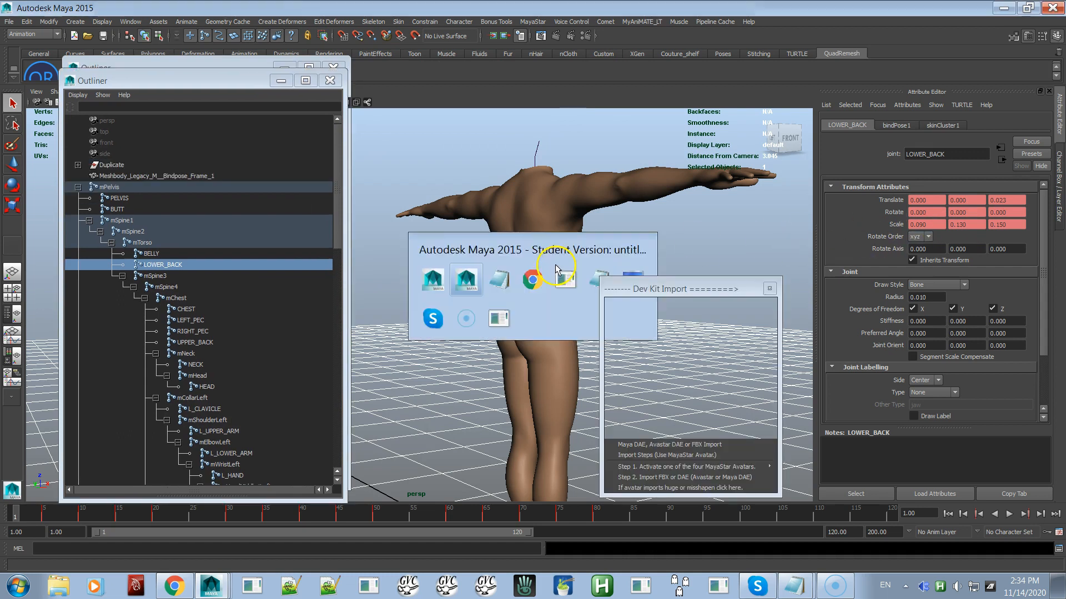
Compare the transform attributes of the LOWER_BACK joint between the original and converted scenes.
{"action": "key", "text": "alt+Tab"}
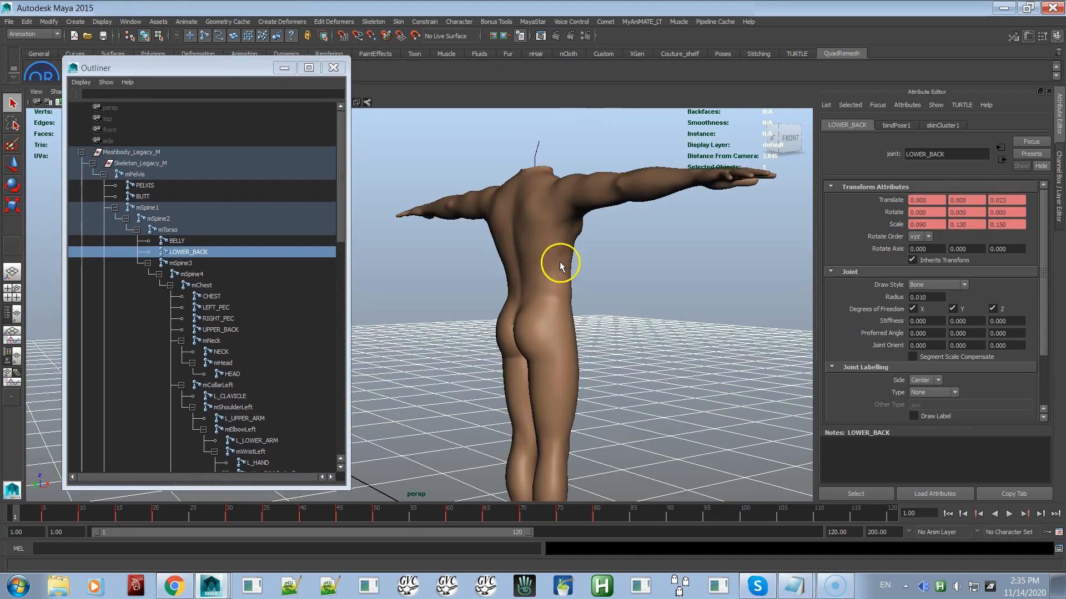
{"action": "key", "text": "alt+Tab"}
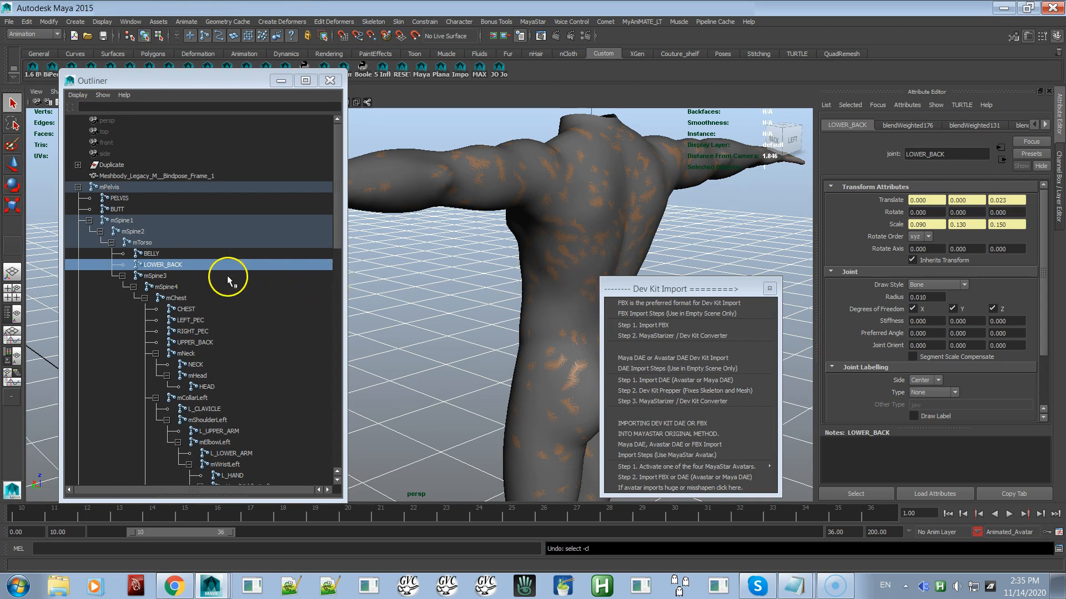
{"action": "key", "text": "alt+Tab"}
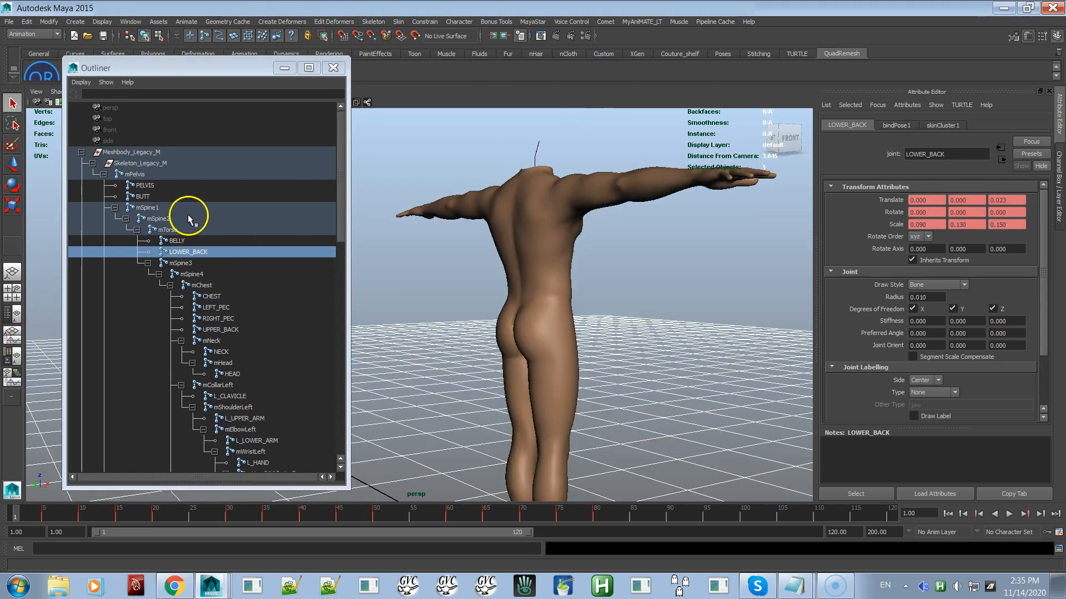
Select mTorso in the original scene and compare its transform attributes with mTorso in the converted scene.
{"action": "left_click", "coordinate": [178, 230]}
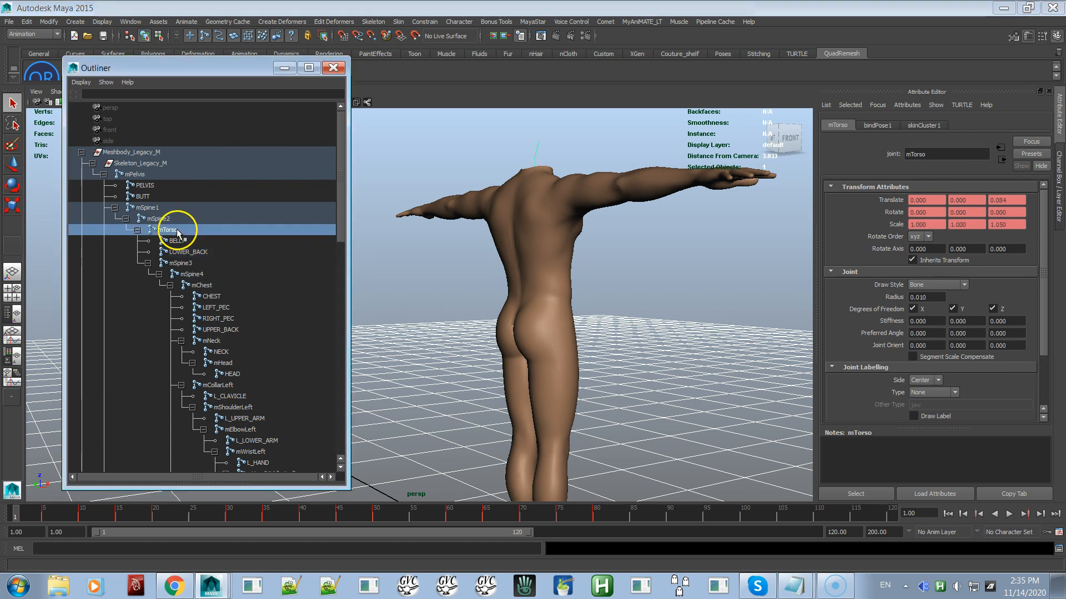
{"action": "key", "text": "alt+Tab"}
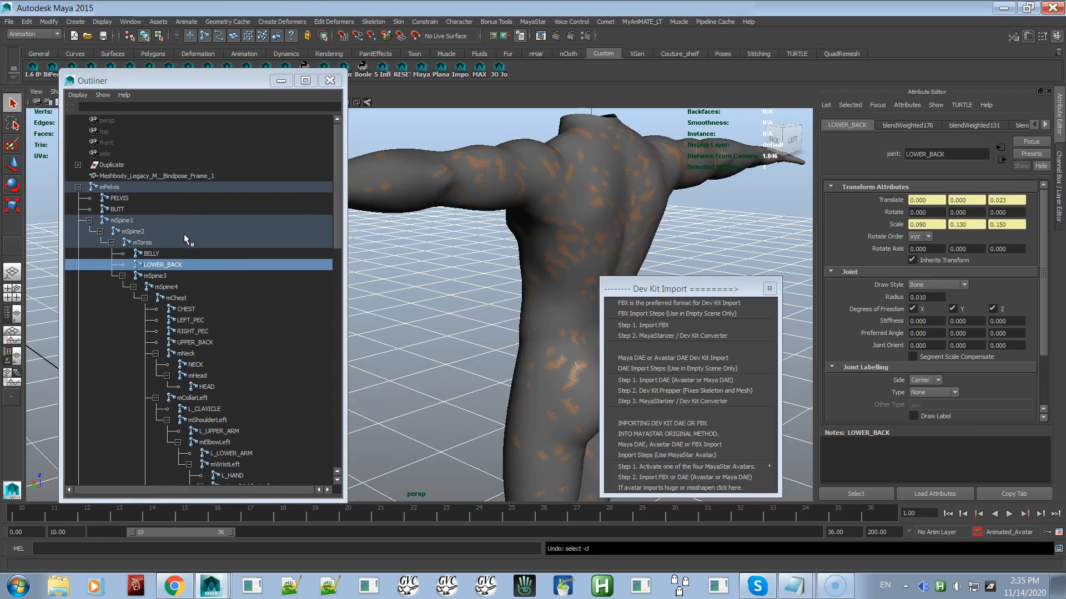
{"action": "key", "text": "alt+Tab"}
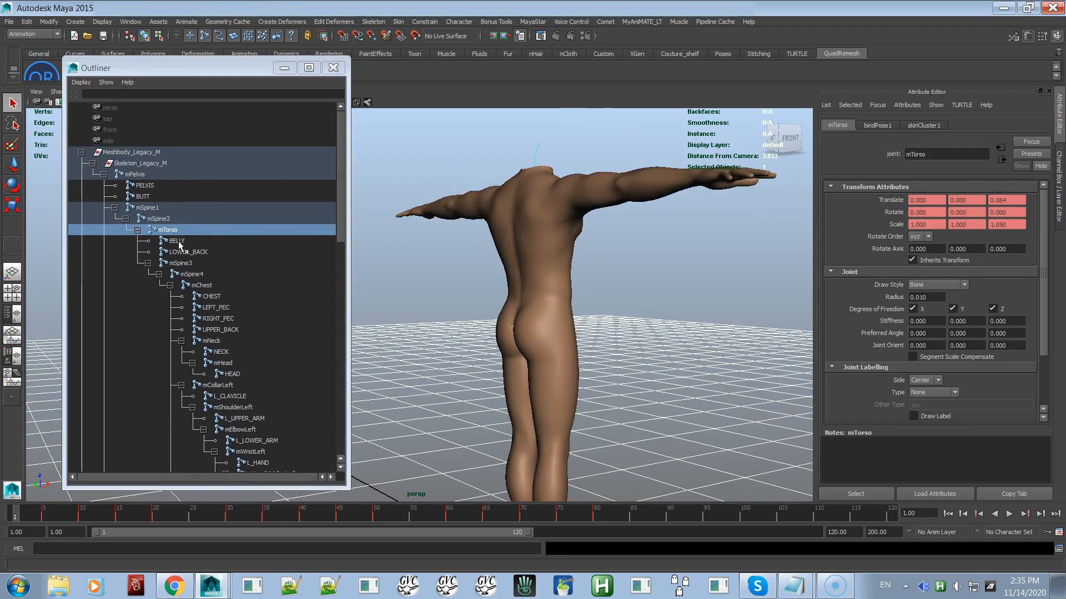
{"action": "key", "text": "alt+Tab"}
{"action": "key", "text": "alt+Tab"}
{"action": "key", "text": "Tab"}
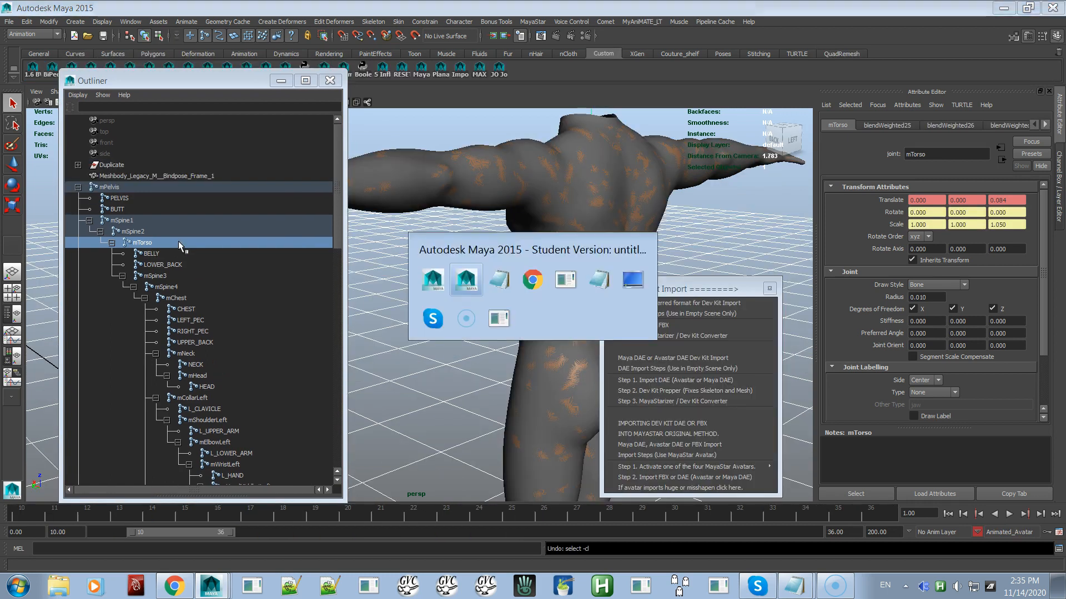
{"action": "key", "text": "alt+Tab"}
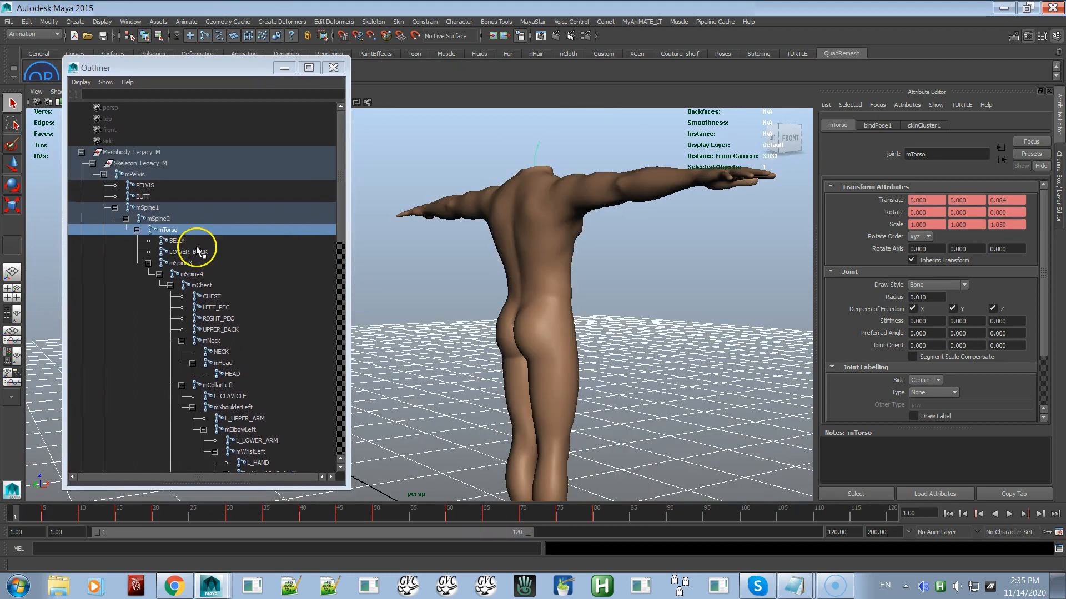
{"action": "key", "text": "alt+Tab"}
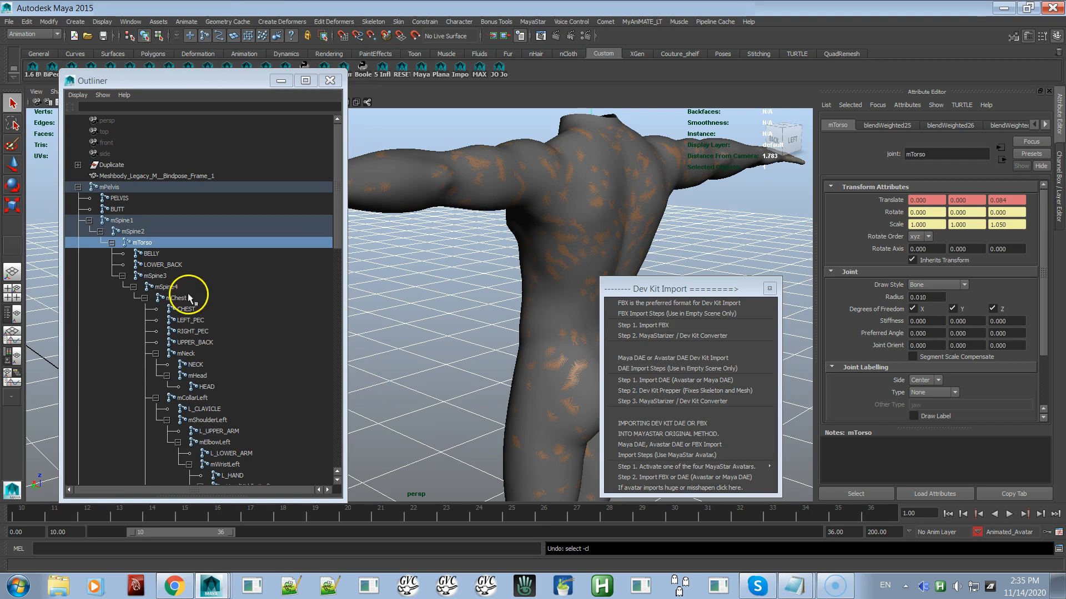
{"action": "key", "text": "alt+Tab"}
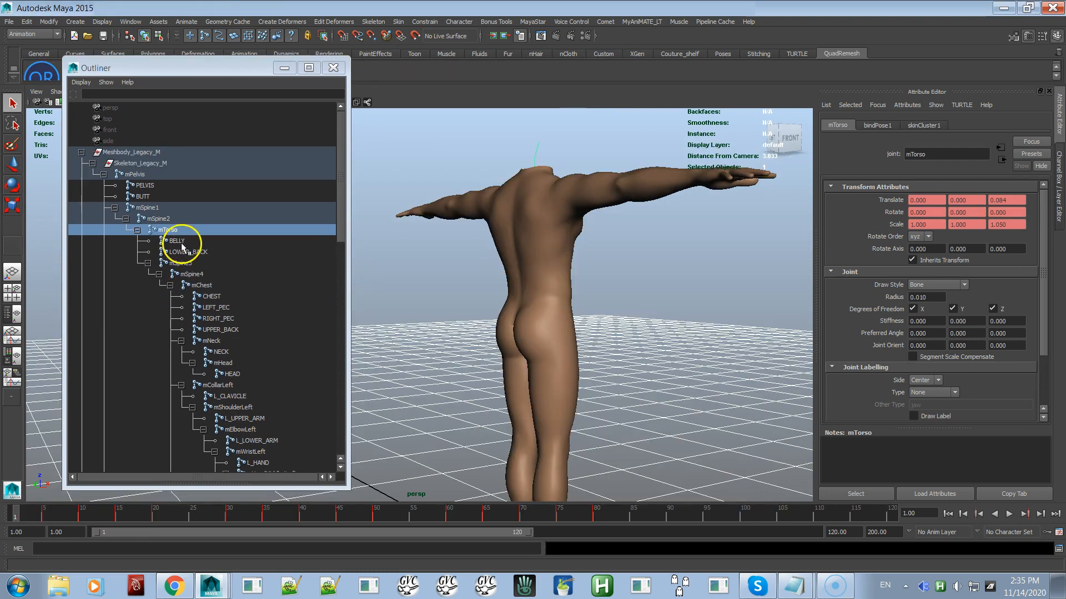
Examine the UPPER_BACK and LOWER_BACK joints in the converted scene and compare UPPER_BACK with the same joint in the original scene.
{"action": "left_click", "coordinate": [187, 252]}
{"action": "key", "text": "alt+Tab"}
{"action": "right_click_drag", "start_coordinate": [469, 284], "coordinate": [466, 315], "text": "alt"}
{"action": "left_click_drag", "start_coordinate": [466, 314], "coordinate": [559, 314], "text": "alt"}
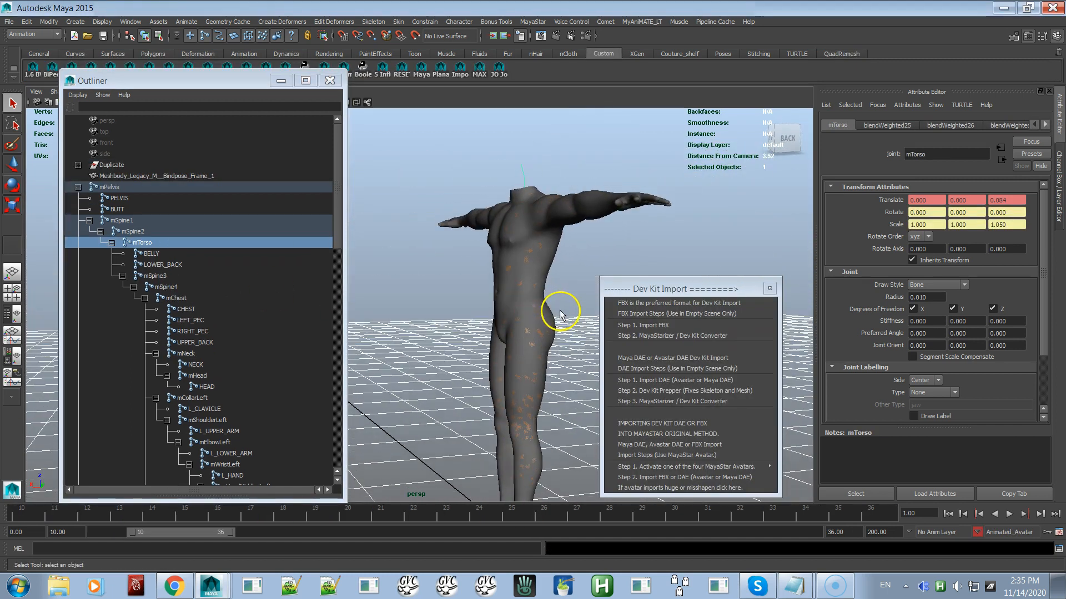
{"action": "left_click", "coordinate": [195, 342]}
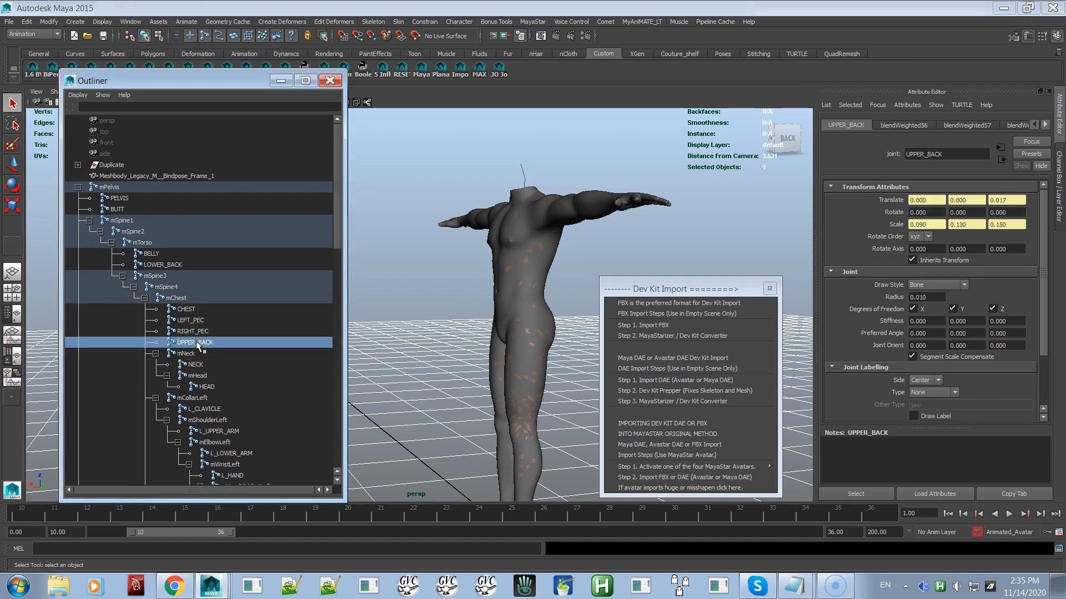
{"action": "left_click", "coordinate": [175, 270]}
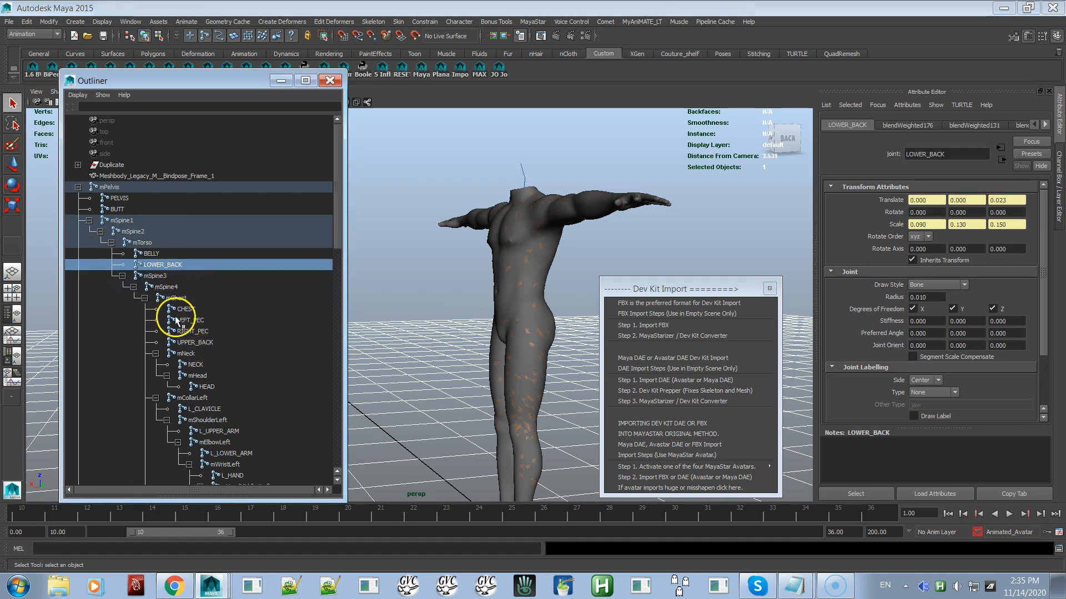
{"action": "left_click", "coordinate": [185, 342]}
{"action": "key", "text": "alt+Tab"}
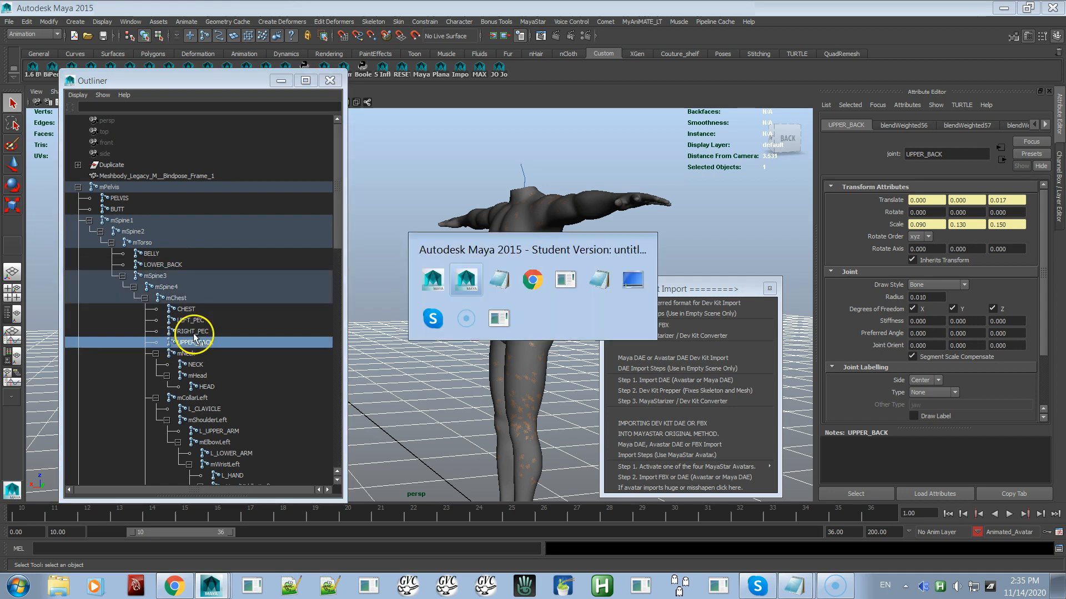
{"action": "left_click", "coordinate": [209, 331]}
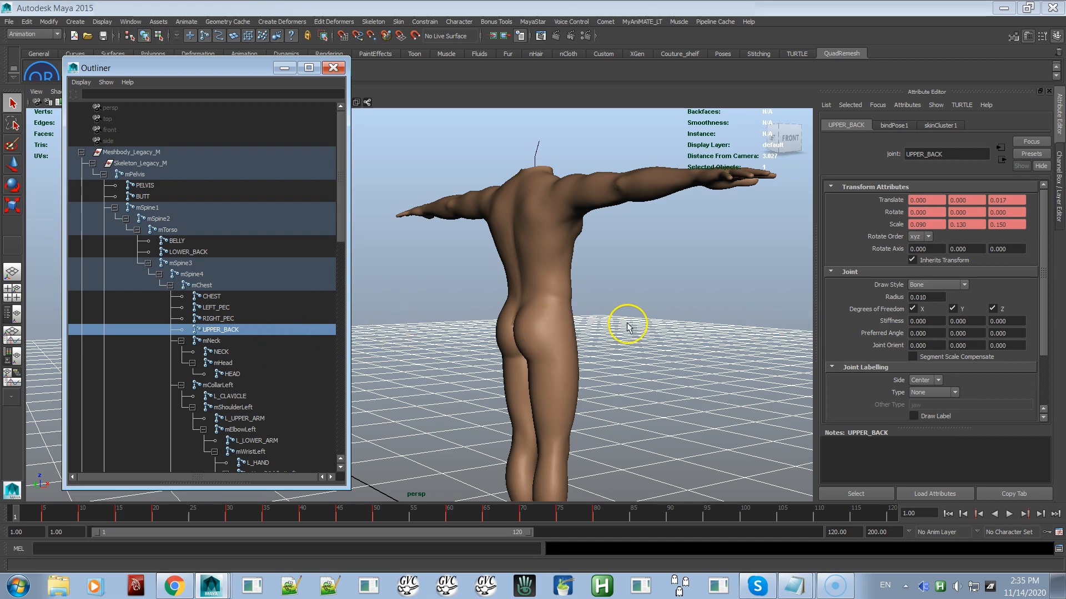
{"action": "key", "text": "alt+Tab"}
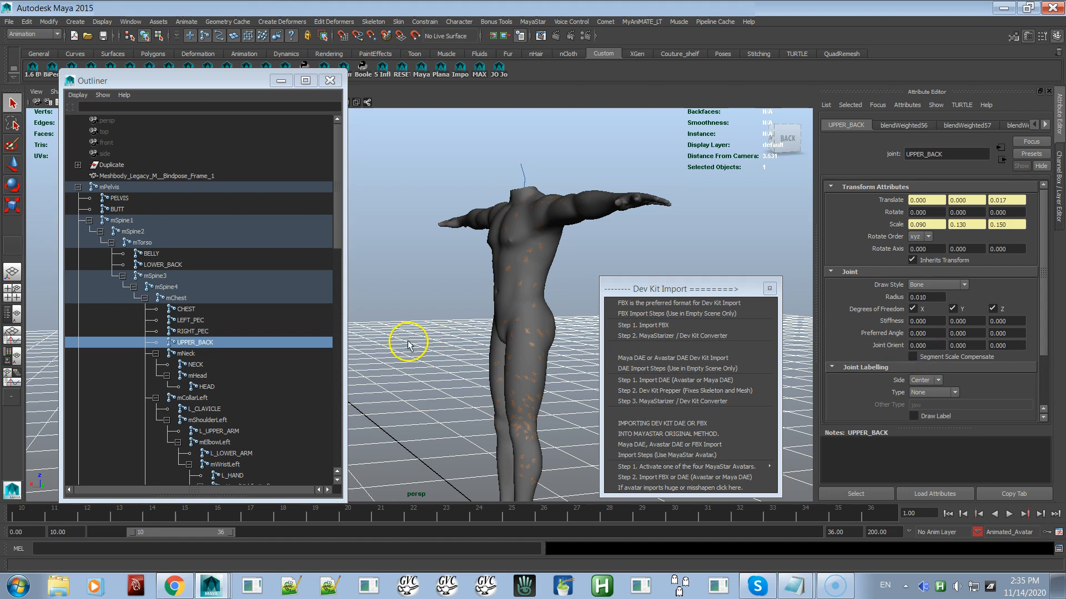
Compare the body shape and the UPPER_BACK joint settings between the converted and original scenes, viewing the converted body from several sides.
{"action": "left_click_drag", "start_coordinate": [488, 317], "coordinate": [421, 317], "text": "alt"}
{"action": "mouse_move", "coordinate": [492, 340]}
{"action": "left_mouse_down", "text": "alt"}
{"action": "mouse_move", "coordinate": [452, 348]}
{"action": "mouse_move", "coordinate": [480, 348]}
{"action": "left_mouse_up", "text": "alt"}
{"action": "key", "text": "alt+Tab"}
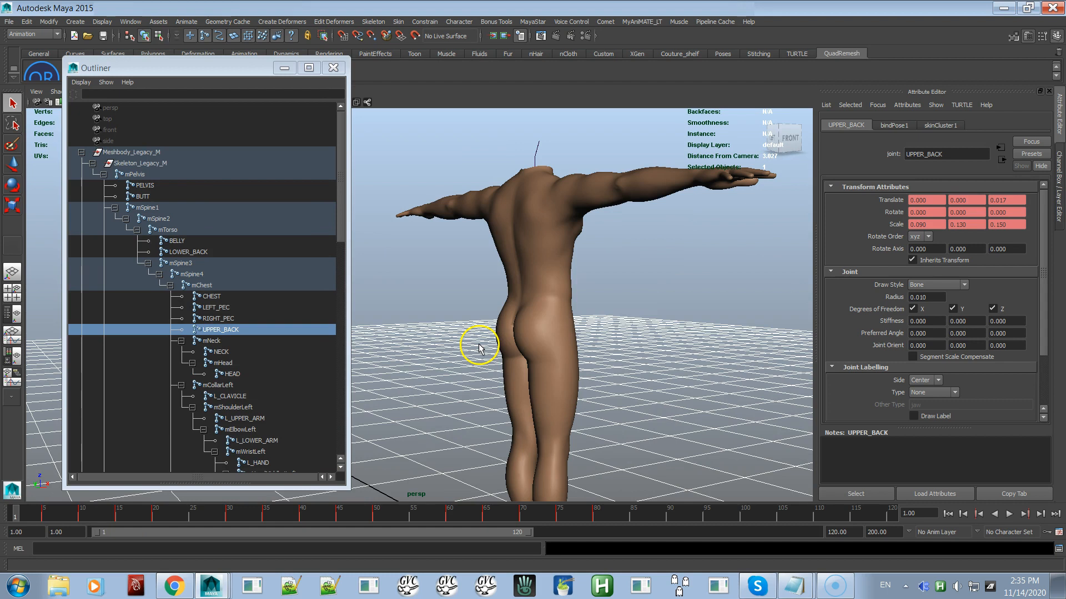
{"action": "key", "text": "alt+Tab"}
{"action": "key", "text": "alt+Tab"}
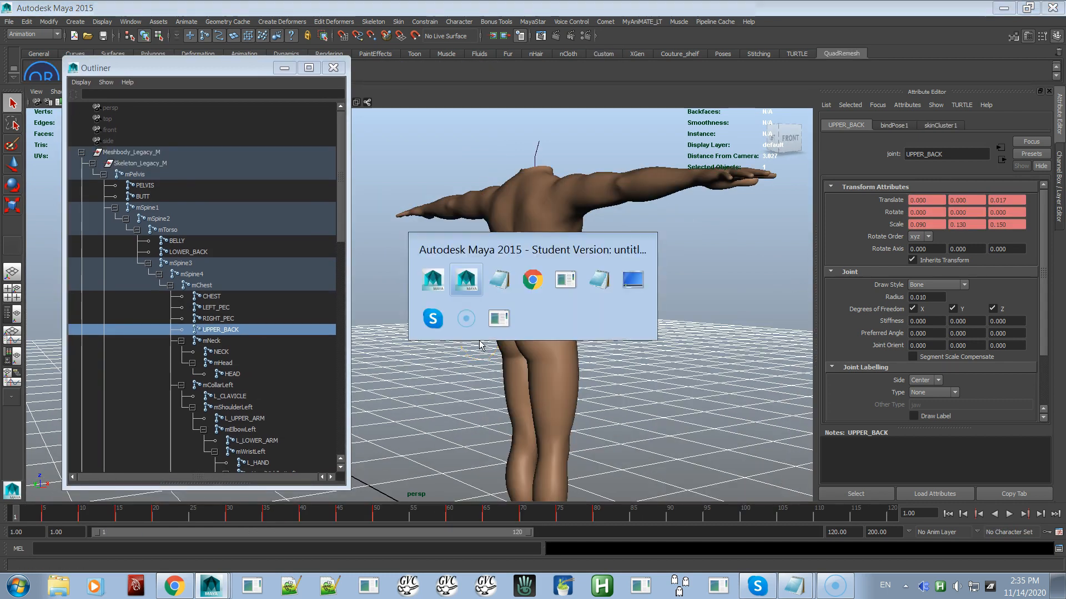
{"action": "key", "text": "alt+Tab"}
{"action": "left_click_drag", "start_coordinate": [495, 354], "coordinate": [599, 311], "text": "alt"}
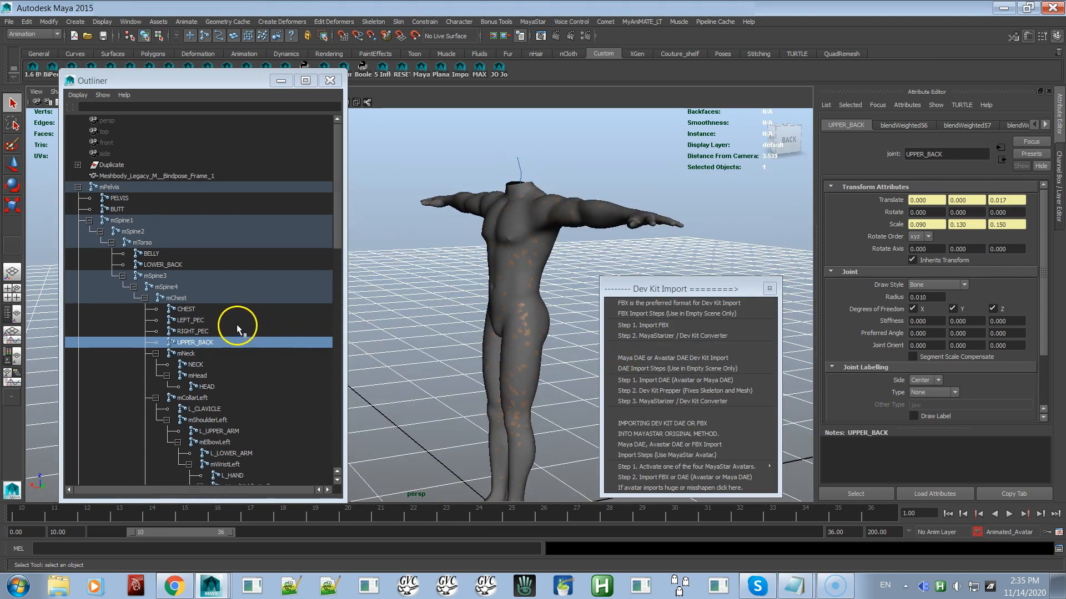
Try Segment Scale Compensate on the converted scene's LOWER_BACK joint, inspect the back of the body, and turn the option off again.
{"action": "left_click", "coordinate": [162, 265]}
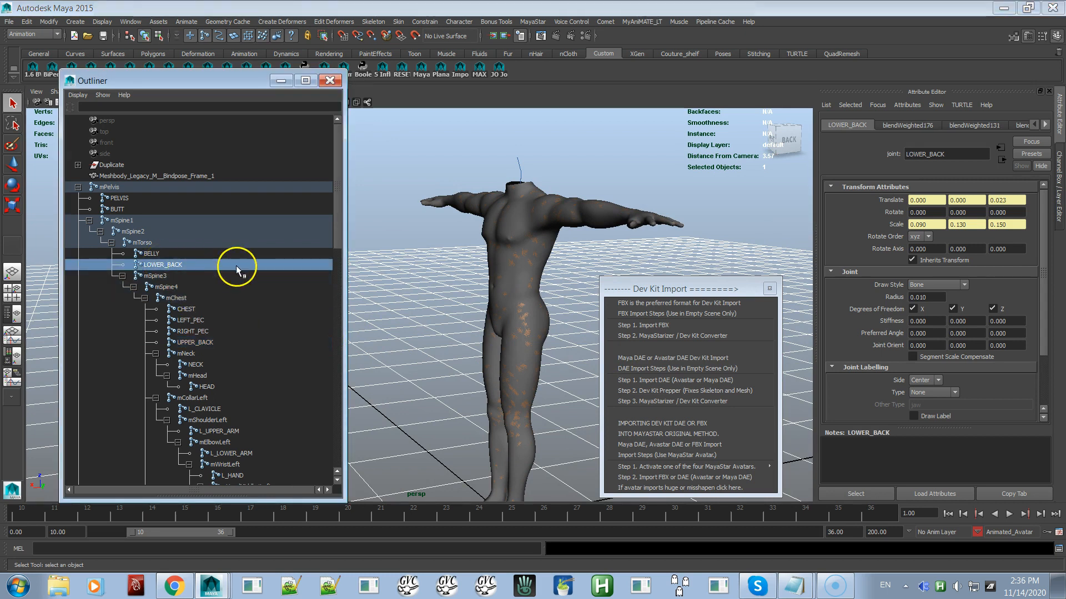
{"action": "left_click", "coordinate": [913, 356]}
{"action": "left_click_drag", "start_coordinate": [641, 366], "coordinate": [481, 383], "text": "alt"}
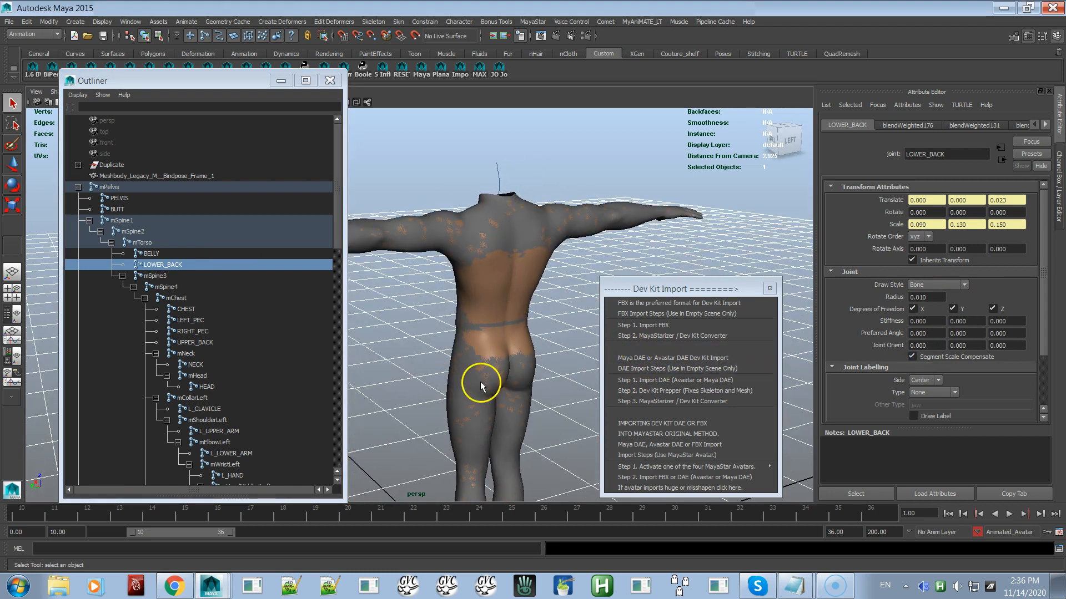
{"action": "left_click", "coordinate": [912, 357]}
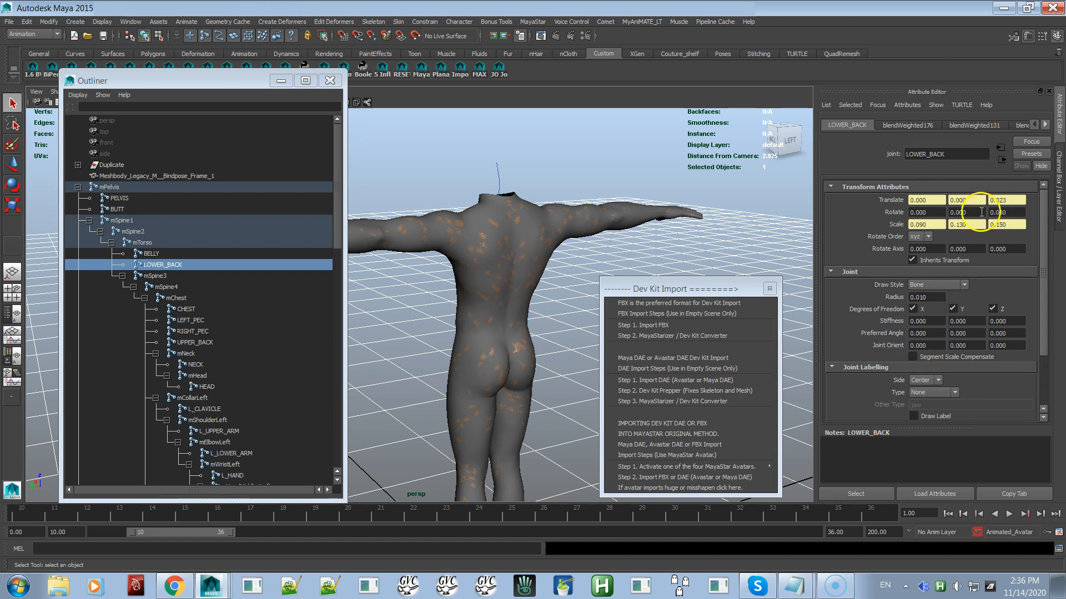
Select LOWER_BACK in the original scene, compare its joint settings with the converted scene, and inspect the converted body from the front.
{"action": "key", "text": "alt+Tab"}
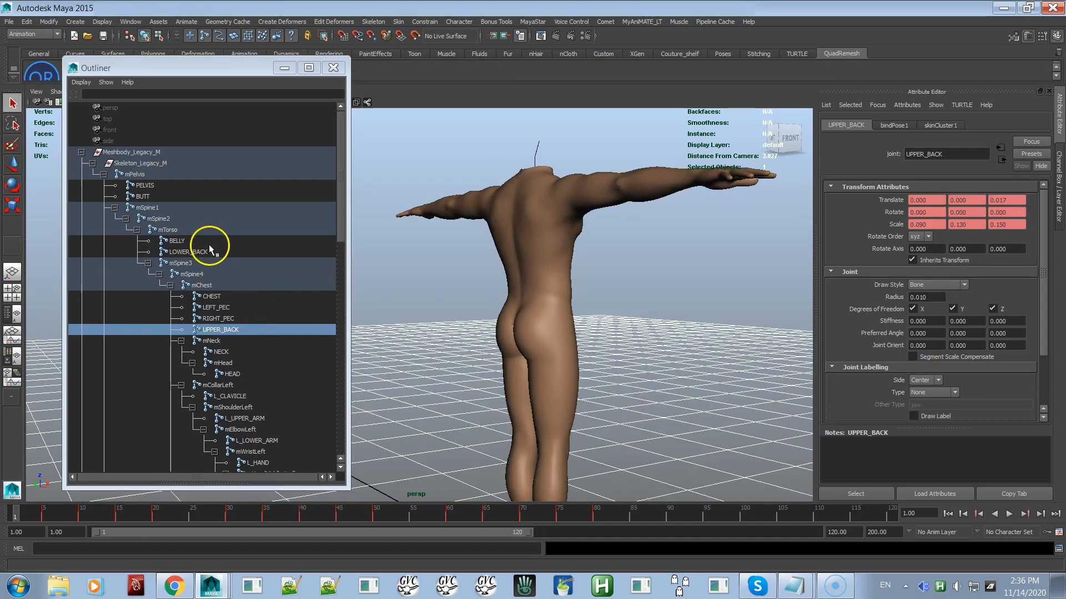
{"action": "left_click", "coordinate": [189, 252]}
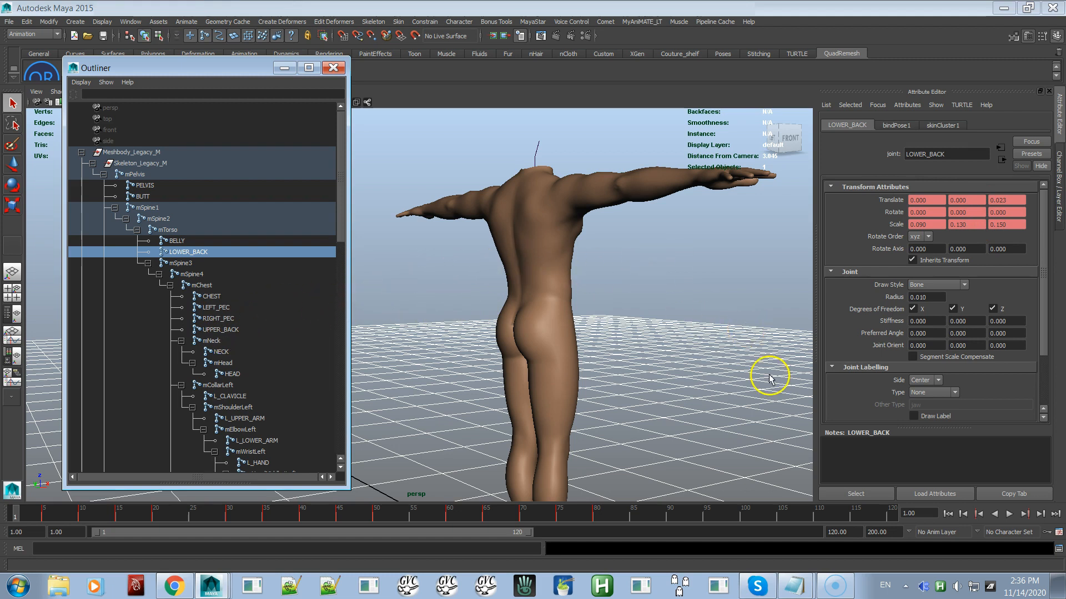
{"action": "key", "text": "alt+Tab"}
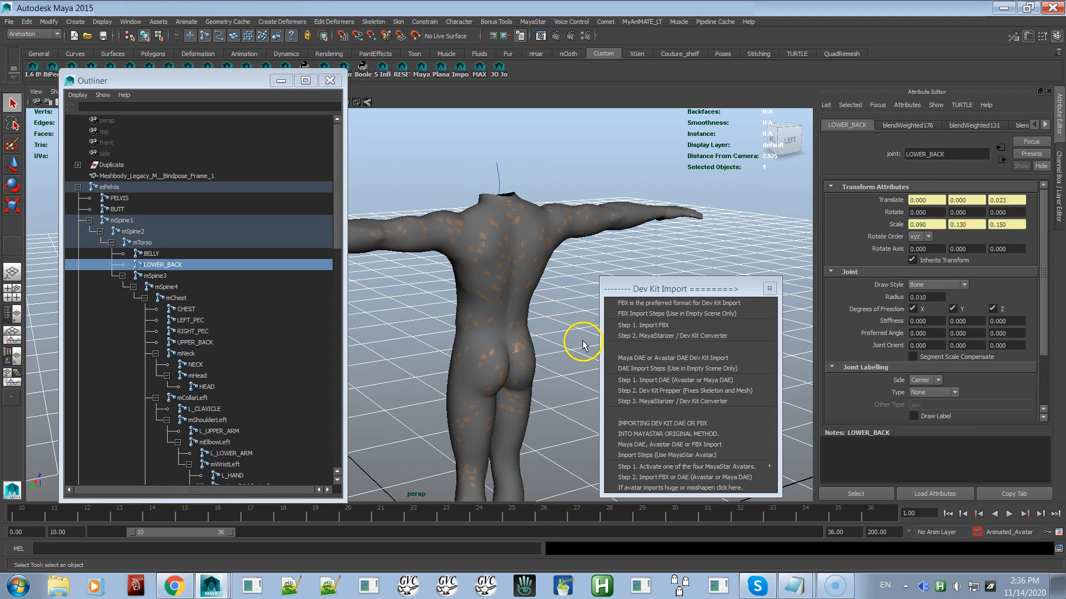
{"action": "left_click_drag", "start_coordinate": [564, 320], "coordinate": [733, 308], "text": "alt"}
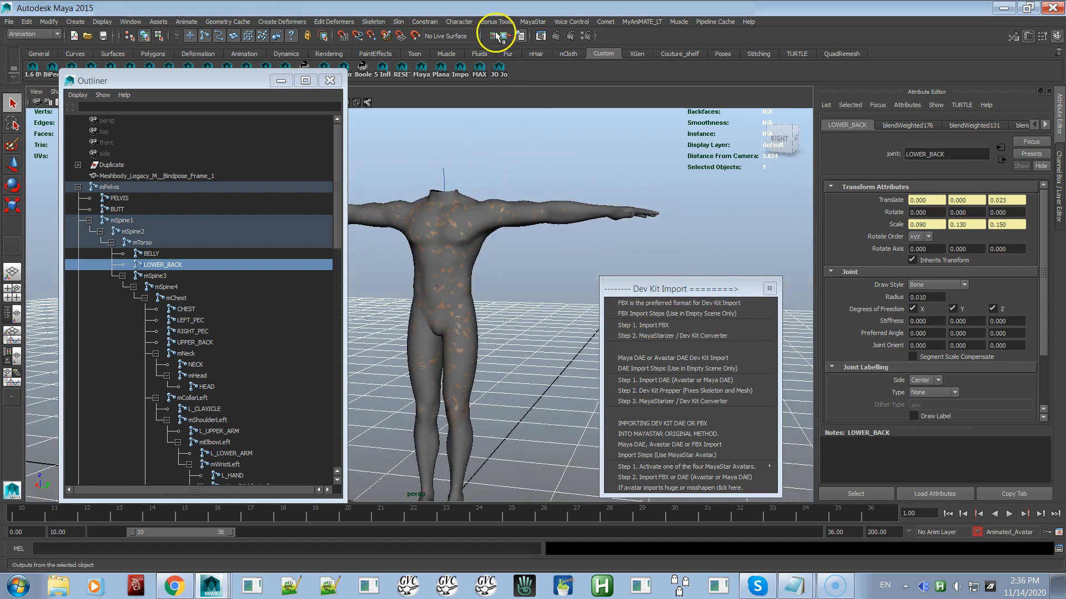
Create a custom bind pose in the converted scene with MayaStar's skin weight tools.
{"action": "left_click", "coordinate": [541, 24]}
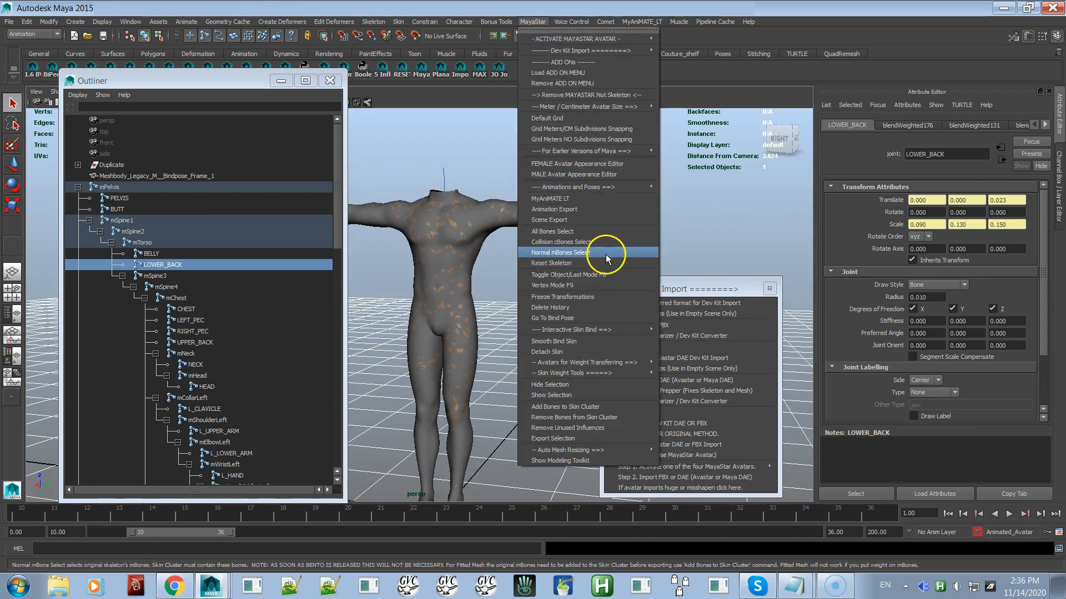
{"action": "mouse_move", "coordinate": [635, 329]}
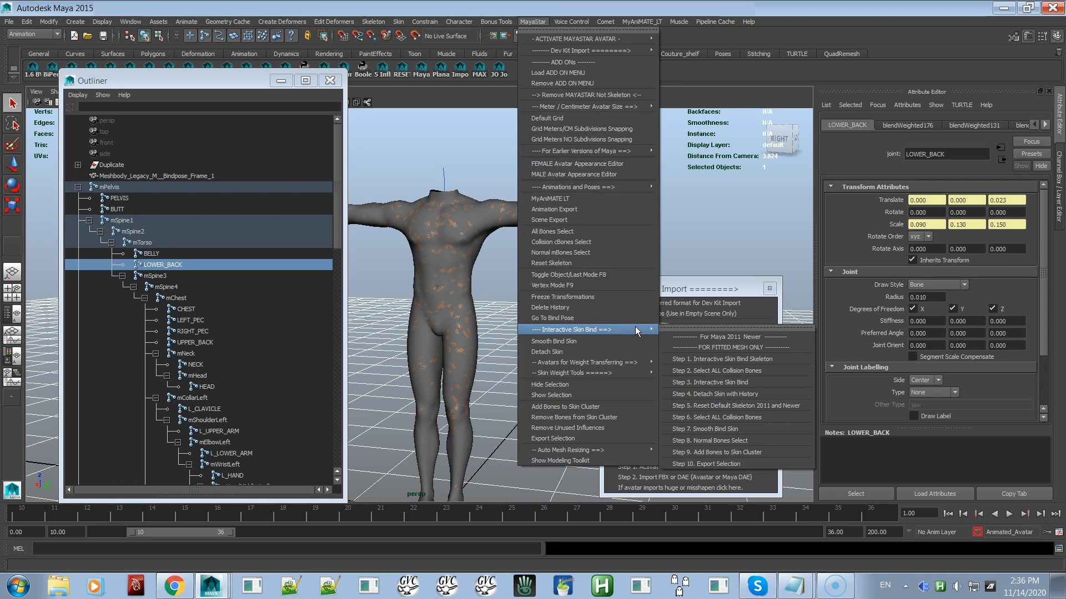
{"action": "mouse_move", "coordinate": [632, 376]}
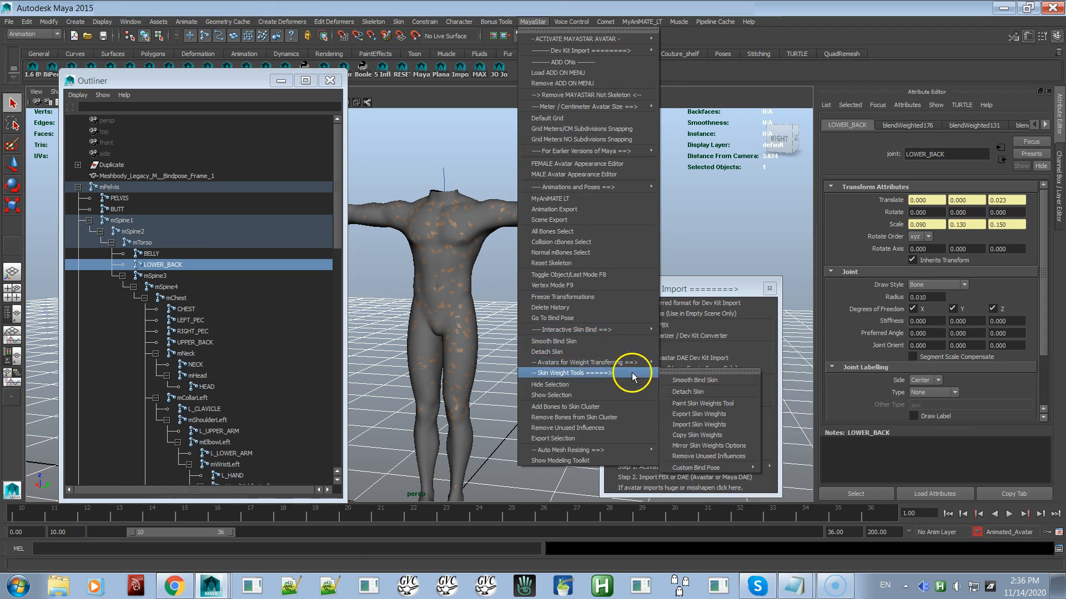
{"action": "mouse_move", "coordinate": [744, 468]}
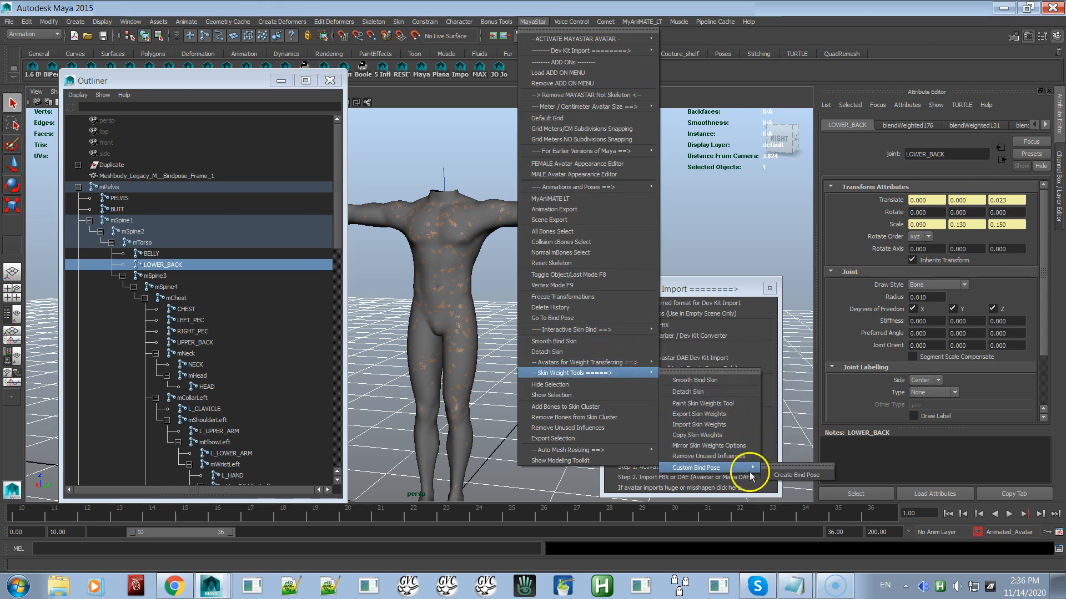
{"action": "left_click", "coordinate": [785, 476]}
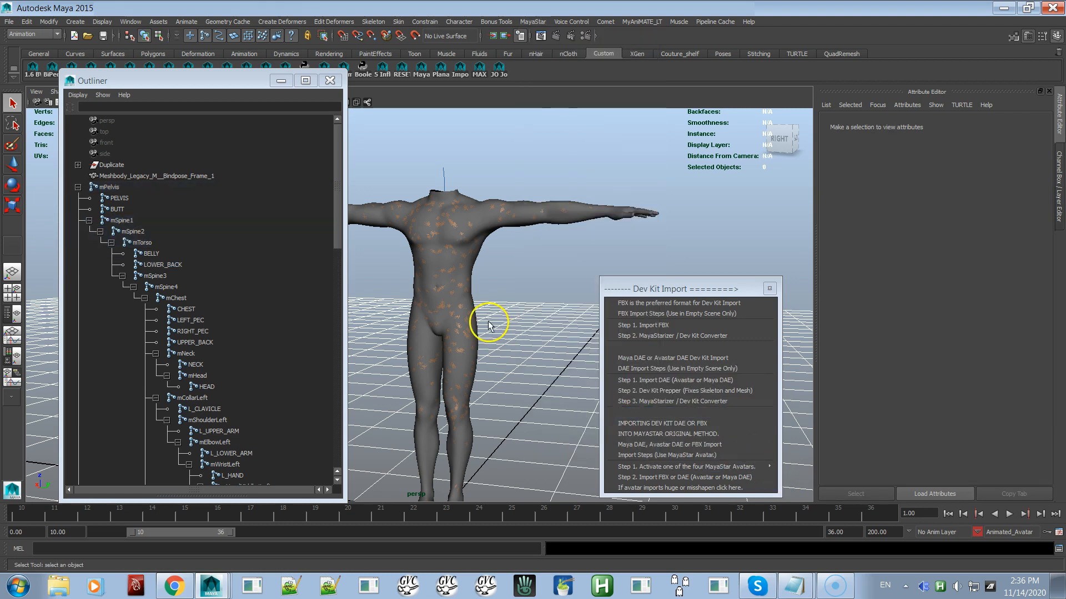
Run MayaStarize DevKit from the Dev Kit Converter with Male and Bento Skeleton chosen, and collapse the mPelvis hierarchy in the Outliner.
{"action": "left_click_drag", "start_coordinate": [454, 239], "coordinate": [556, 272], "text": "alt"}
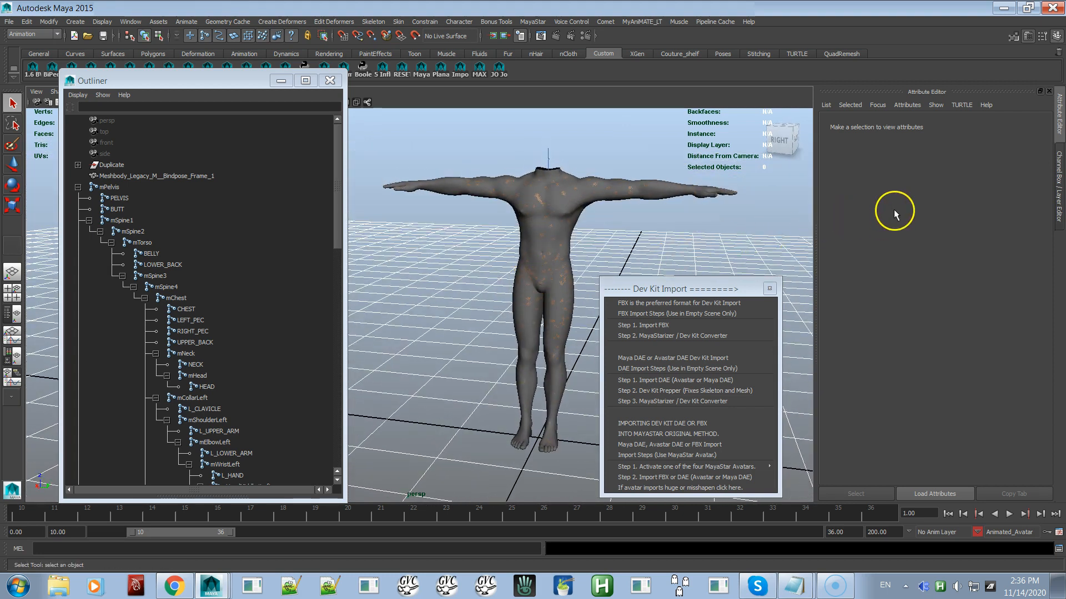
{"action": "left_click", "coordinate": [662, 404]}
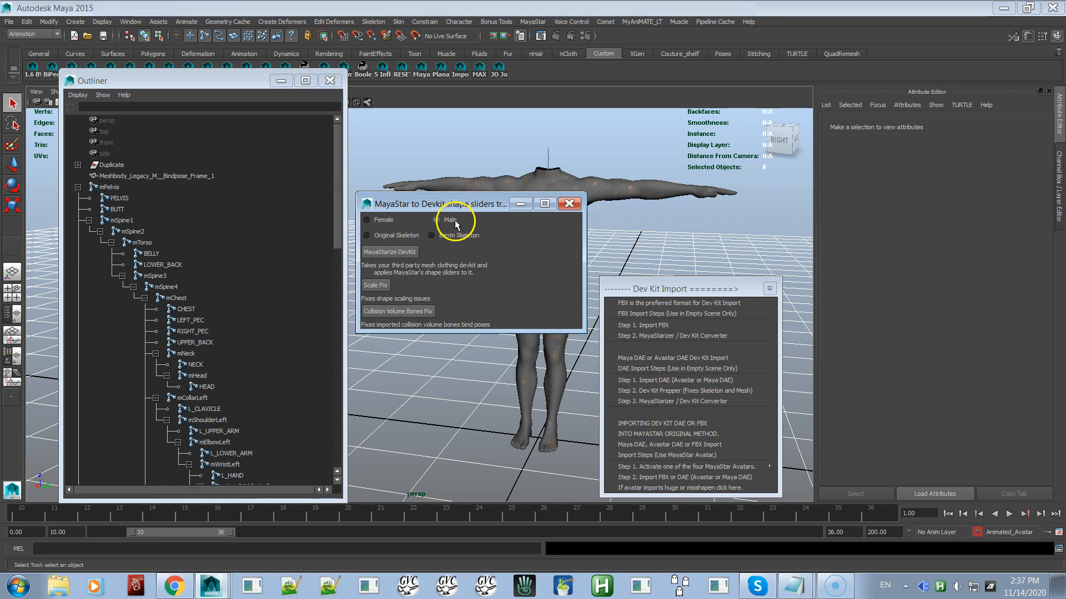
{"action": "left_click", "coordinate": [451, 235]}
{"action": "left_click", "coordinate": [415, 252]}
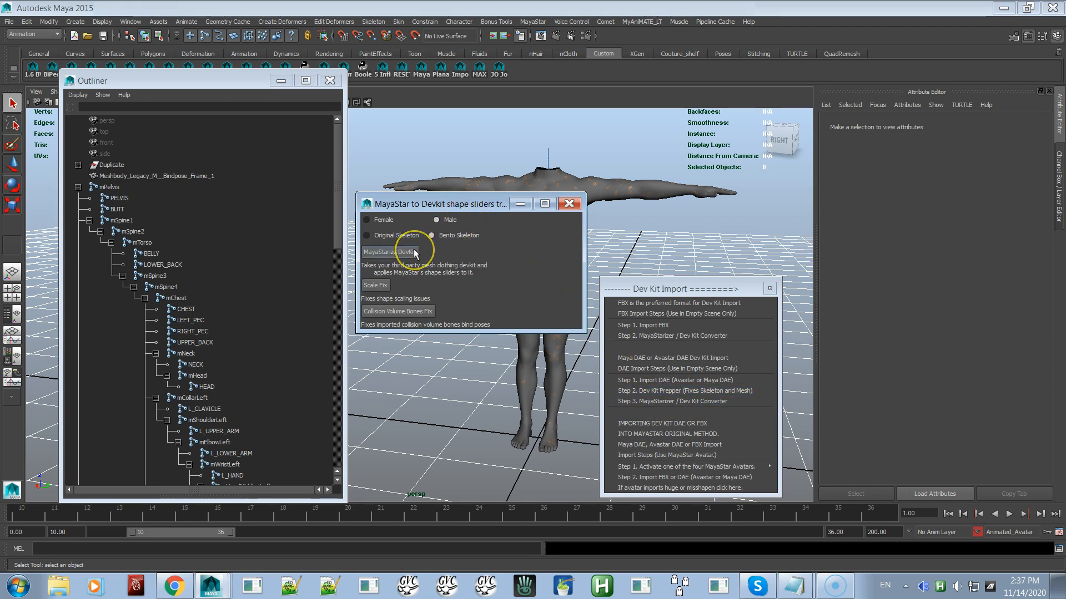
{"action": "left_click", "coordinate": [77, 187]}
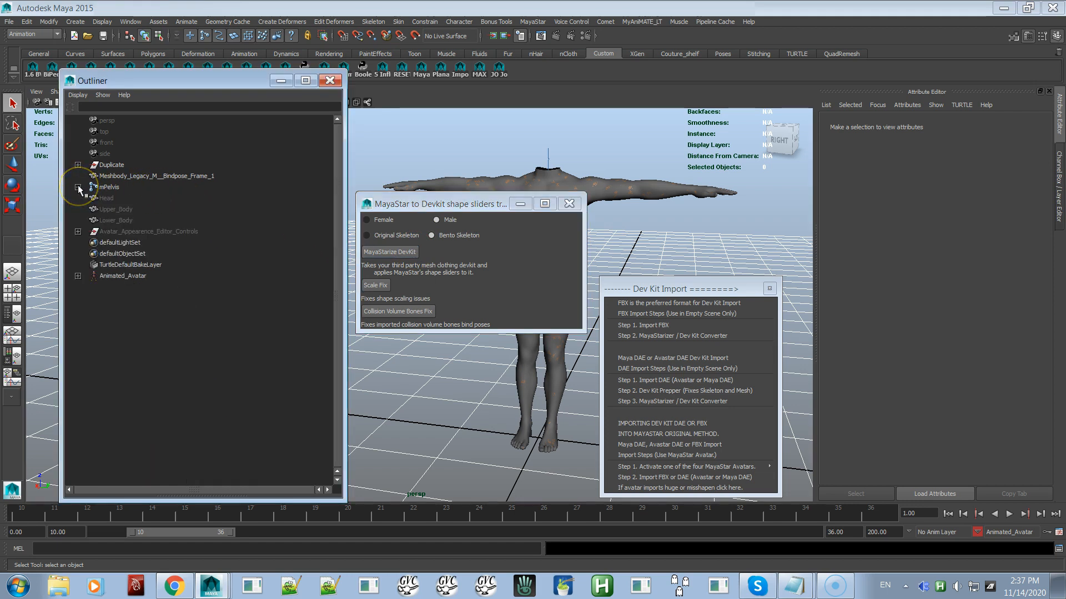
Select the Avatar_Appearence_Editor_Controls group in the Outliner, check its contents, and close the dev kit converter window.
{"action": "left_click", "coordinate": [109, 232]}
{"action": "left_click", "coordinate": [78, 231]}
{"action": "left_click", "coordinate": [78, 231]}
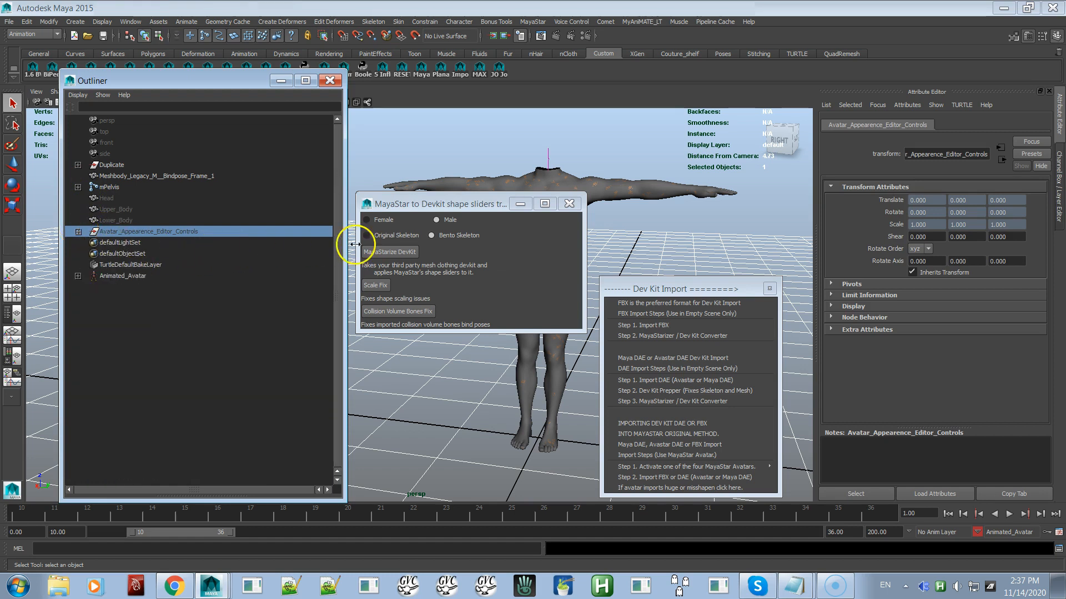
{"action": "left_click", "coordinate": [571, 204]}
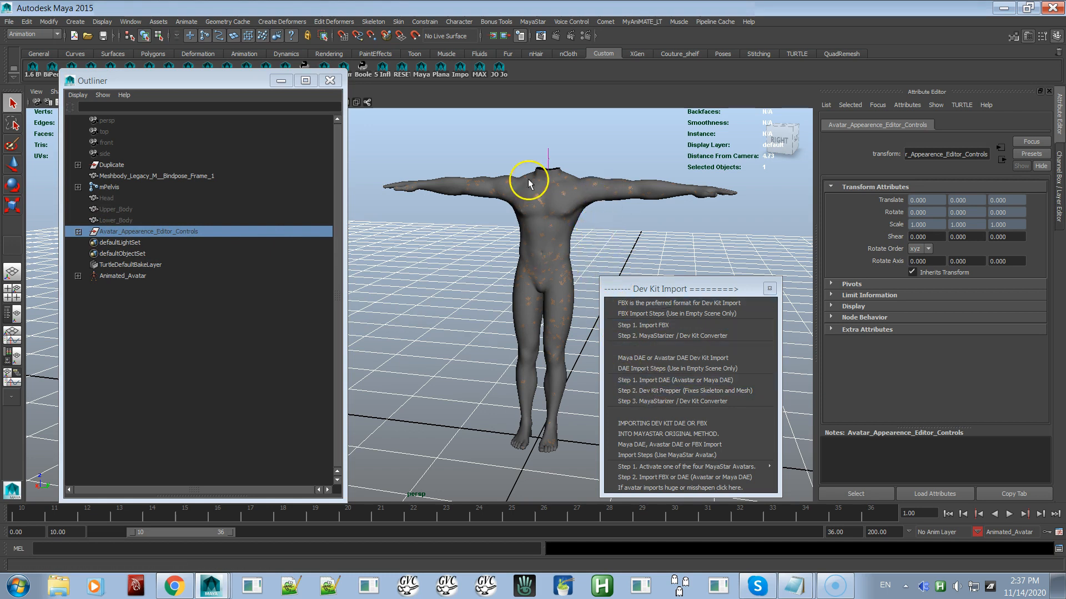
Open MayaStar's MALE Avatar Appearance Editor and place its window over the Outliner, clear of the avatar.
{"action": "left_click", "coordinate": [534, 22]}
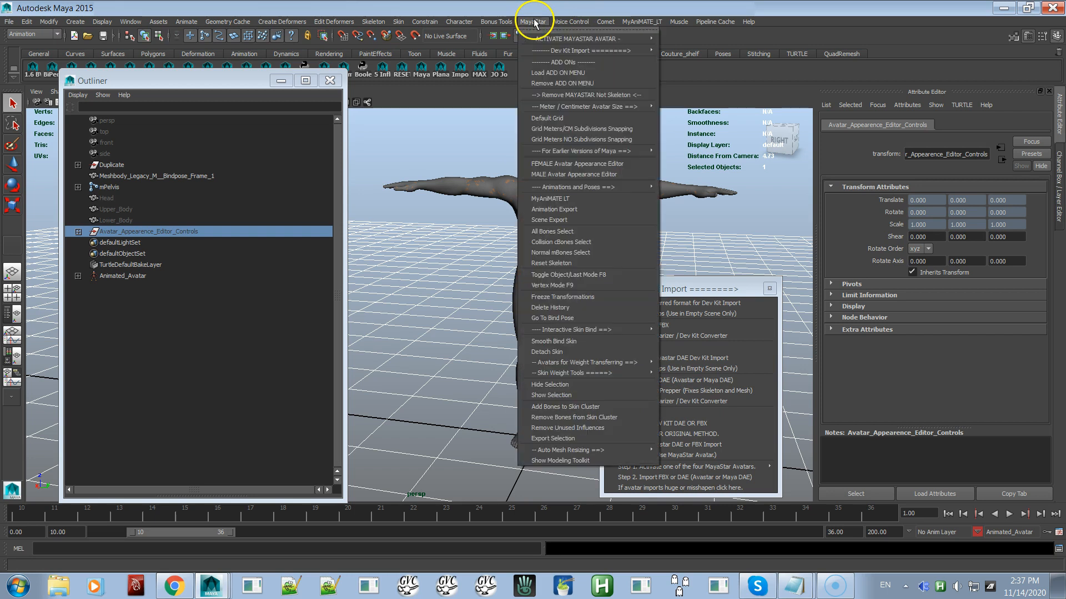
{"action": "left_click", "coordinate": [544, 174]}
{"action": "left_click_drag", "start_coordinate": [451, 104], "coordinate": [335, 225]}
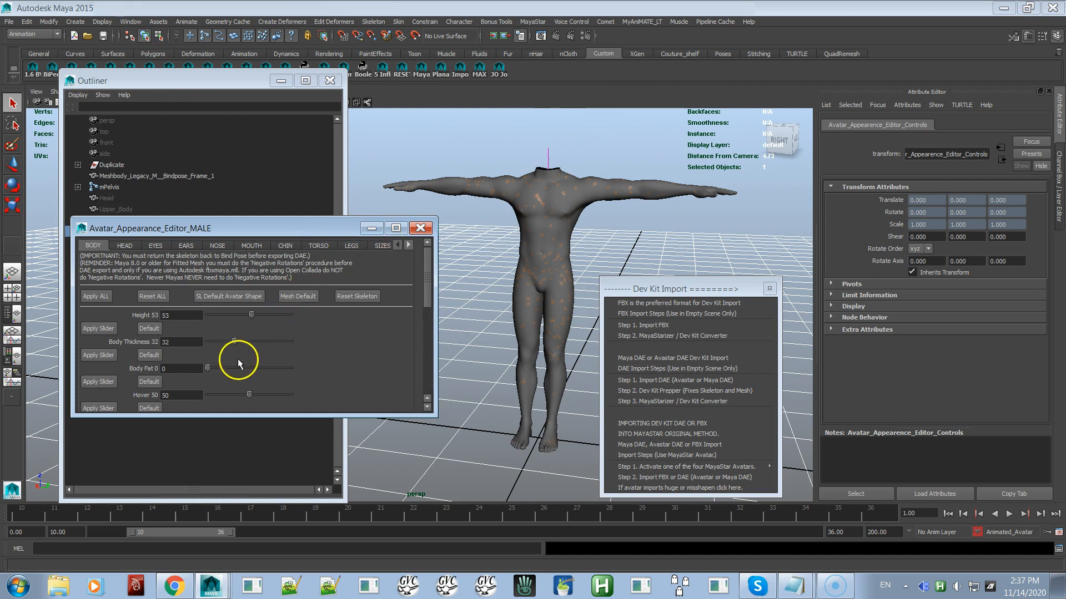
Test the shape sliders with Body Fat at 57 and Pectorals at 8, with the animation scrubbed to frame 23.
{"action": "left_click_drag", "start_coordinate": [212, 370], "coordinate": [258, 363]}
{"action": "left_click_drag", "start_coordinate": [344, 509], "coordinate": [446, 510]}
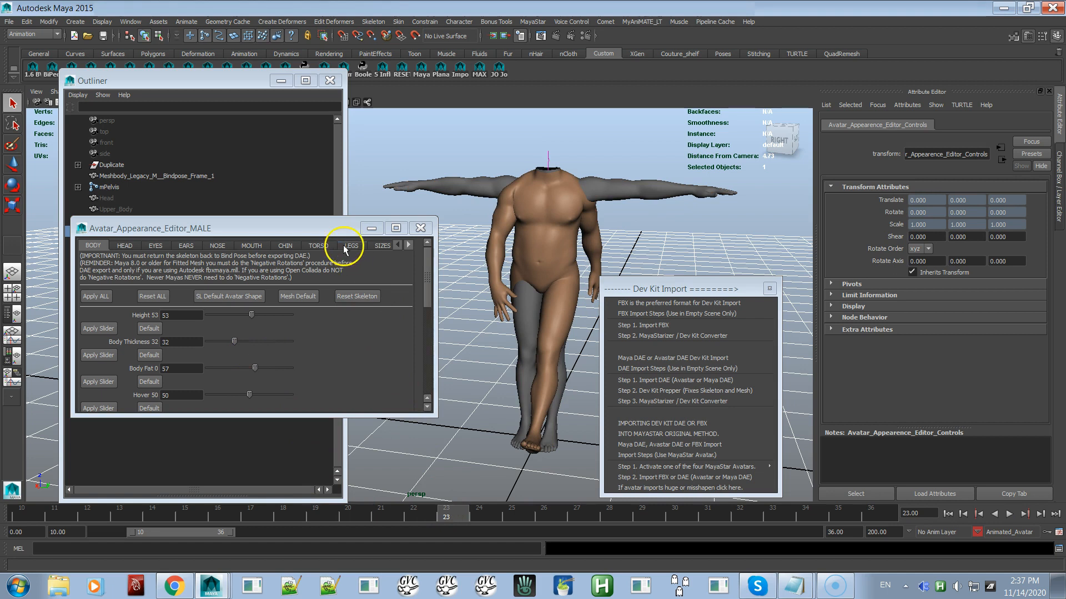
{"action": "left_click", "coordinate": [319, 246]}
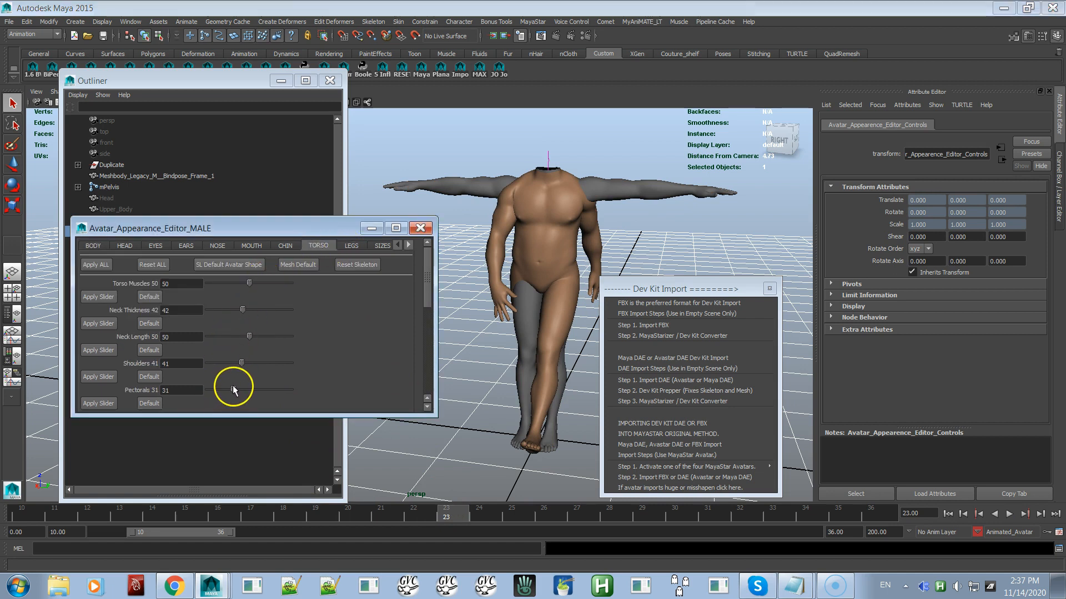
{"action": "mouse_move", "coordinate": [233, 388]}
{"action": "left_mouse_down"}
{"action": "mouse_move", "coordinate": [295, 388]}
{"action": "mouse_move", "coordinate": [215, 391]}
{"action": "mouse_move", "coordinate": [288, 379]}
{"action": "mouse_move", "coordinate": [217, 388]}
{"action": "left_mouse_up"}
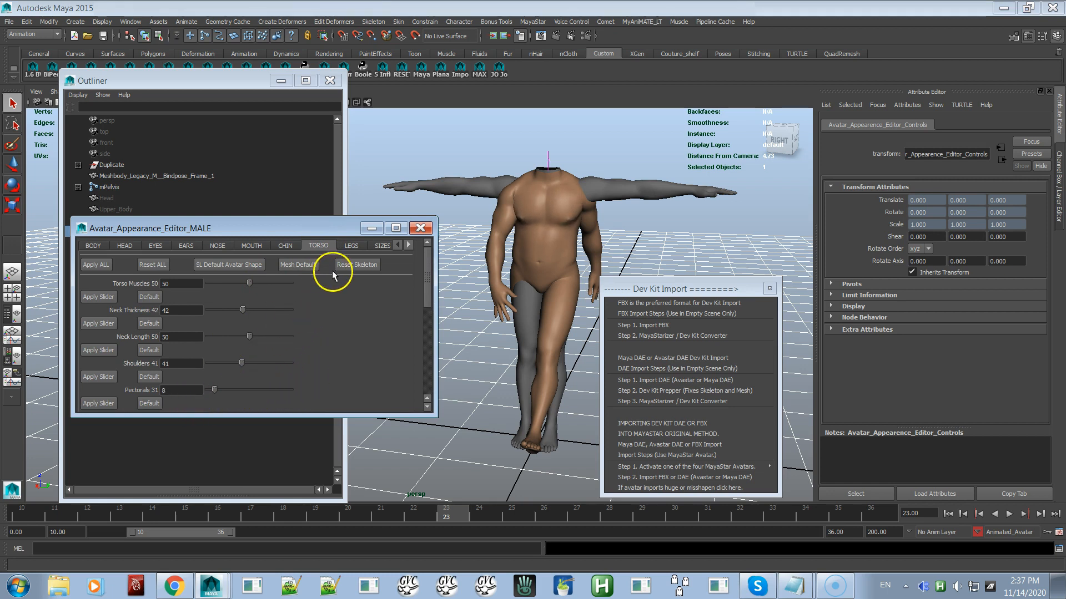
Reset the skeleton and return the avatar to bind pose using the appearance editor's sizes options.
{"action": "left_click", "coordinate": [356, 265]}
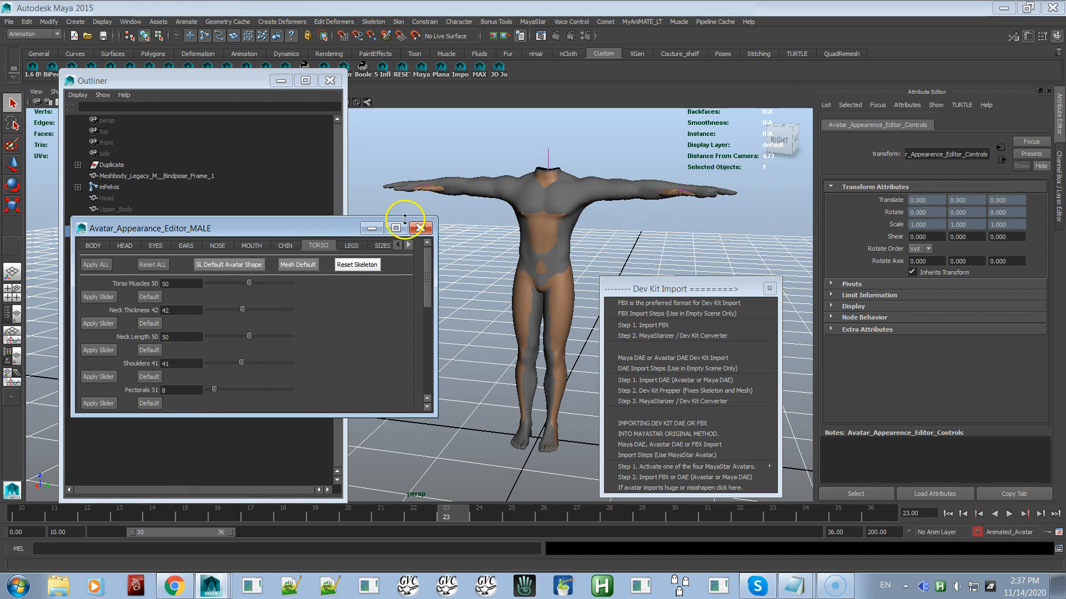
{"action": "left_click", "coordinate": [408, 245]}
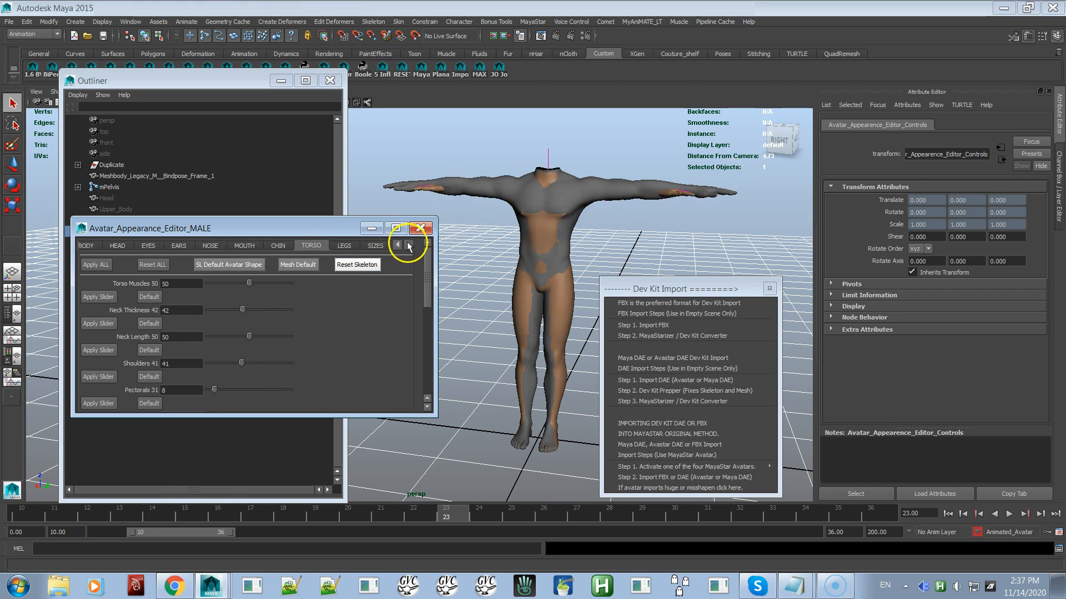
{"action": "left_click", "coordinate": [376, 246]}
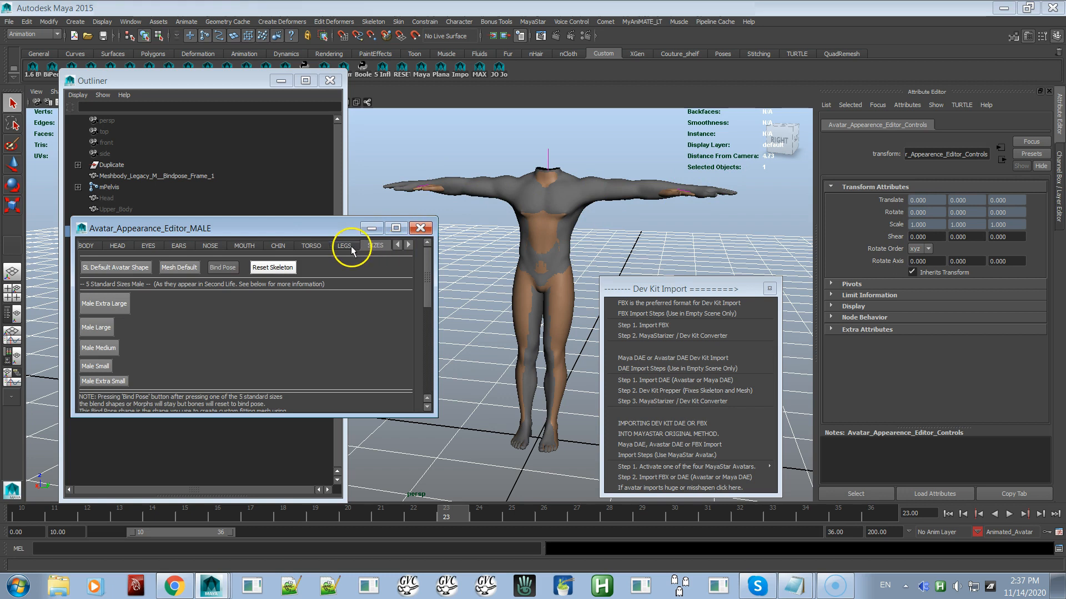
{"action": "left_click", "coordinate": [224, 268]}
{"action": "mouse_move", "coordinate": [578, 245]}
{"action": "left_mouse_down", "text": "alt"}
{"action": "mouse_move", "coordinate": [544, 253]}
{"action": "mouse_move", "coordinate": [549, 240]}
{"action": "mouse_move", "coordinate": [538, 252]}
{"action": "mouse_move", "coordinate": [821, 181]}
{"action": "left_mouse_up", "text": "alt"}
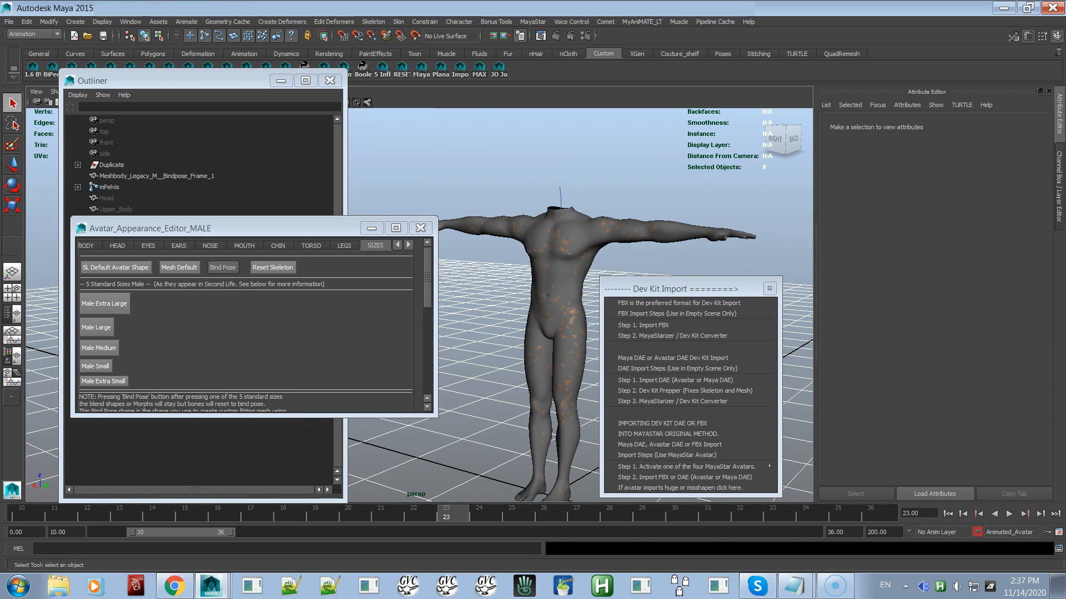
Hide the pasted__Legacy_M__Bindpose_Frame_0 display layer and select the remaining body mesh.
{"action": "left_click", "coordinate": [1059, 182]}
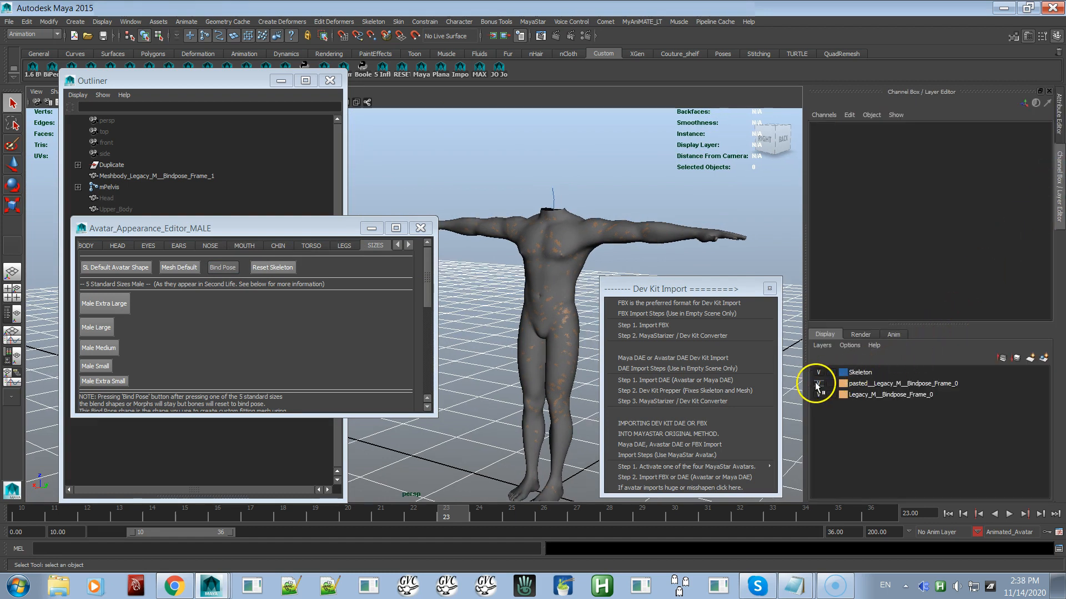
{"action": "left_click", "coordinate": [818, 383]}
{"action": "left_click_drag", "start_coordinate": [488, 286], "coordinate": [540, 246], "text": "alt"}
{"action": "left_click", "coordinate": [506, 280]}
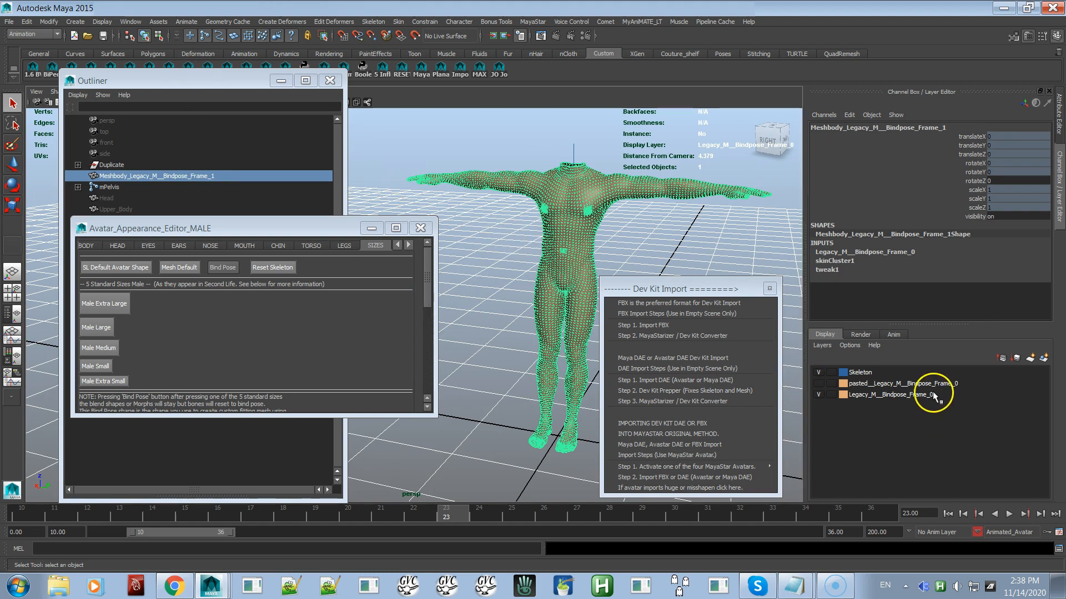
Toggle the pasted__Legacy_M__Bindpose_Frame_0 layer to compare the two bodies in bind pose, leave it hidden, and clear the mesh selection.
{"action": "left_click", "coordinate": [935, 384]}
{"action": "left_click", "coordinate": [821, 386]}
{"action": "left_click", "coordinate": [822, 385]}
{"action": "left_click", "coordinate": [821, 385]}
{"action": "left_click", "coordinate": [821, 386]}
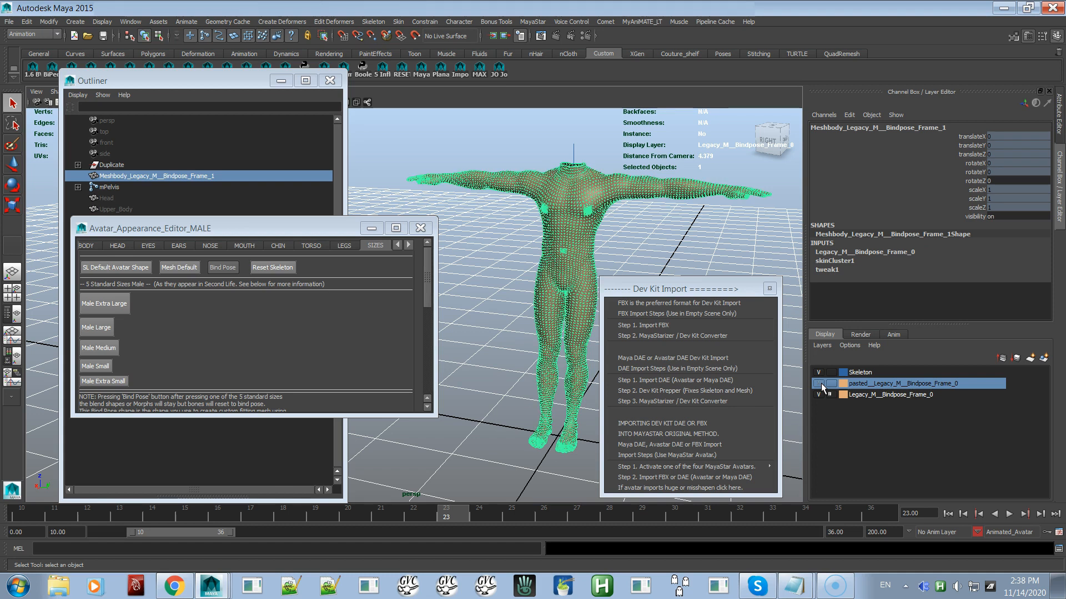
{"action": "left_click", "coordinate": [822, 386]}
{"action": "left_click", "coordinate": [822, 386]}
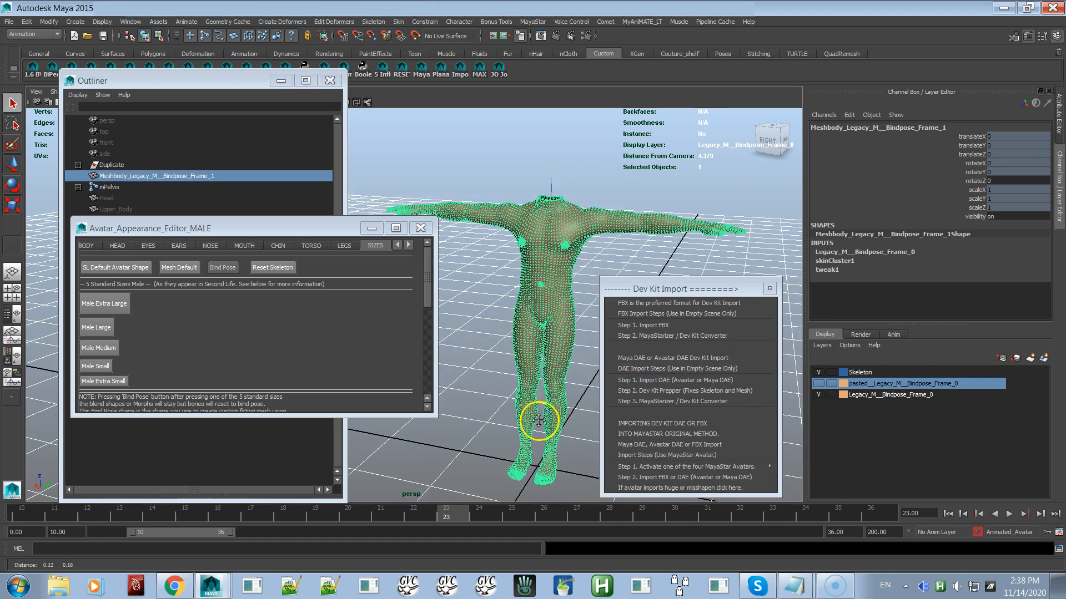
{"action": "left_click", "coordinate": [574, 385]}
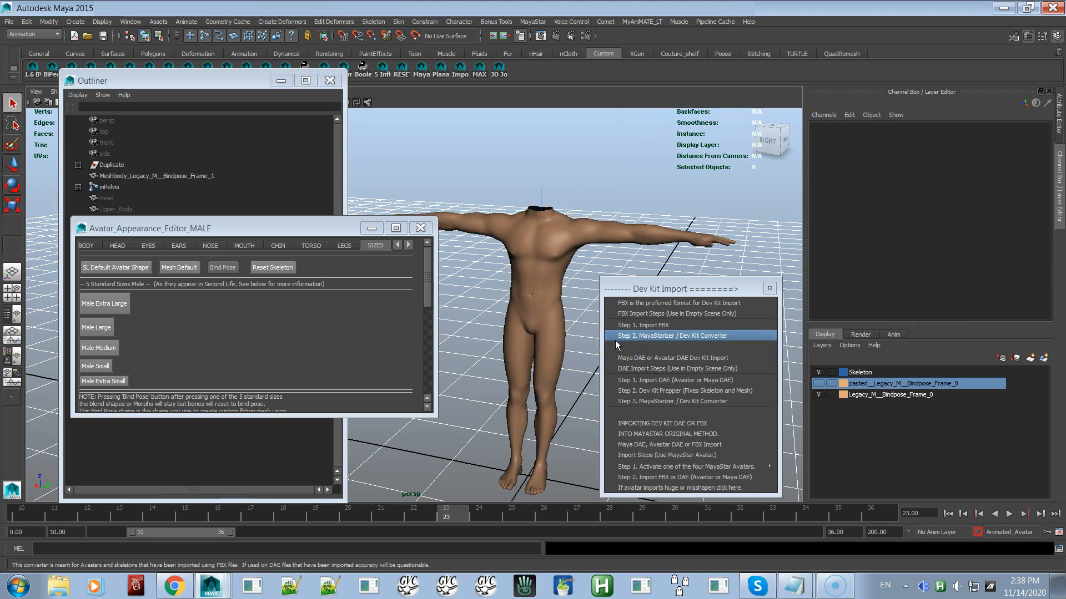
Move the Avatar Appearance Editor window slightly lower to uncover more of the Outliner list.
{"action": "left_click", "coordinate": [377, 272]}
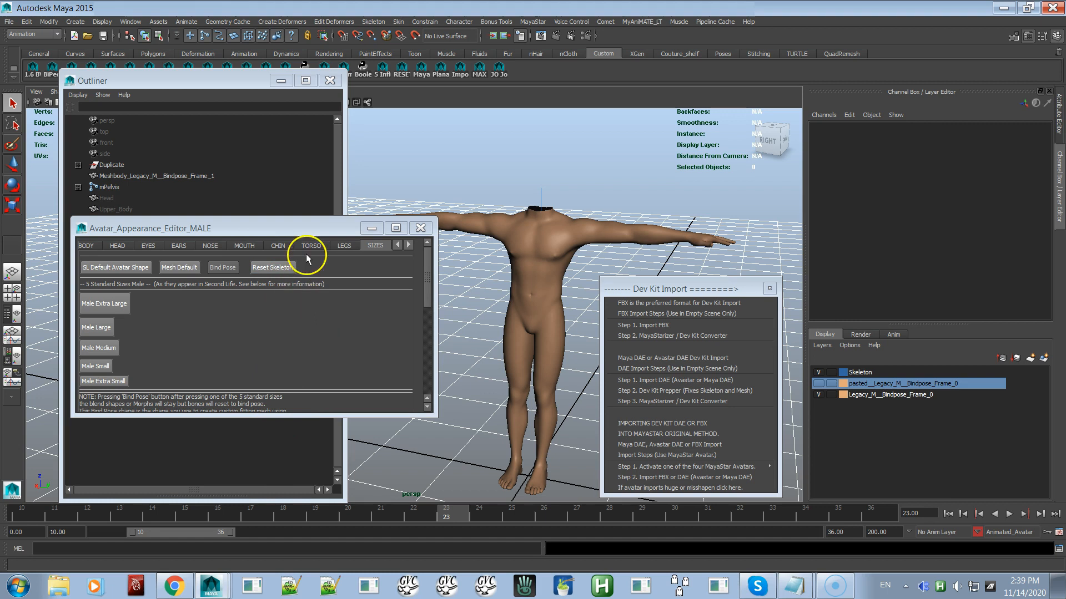
{"action": "left_click_drag", "start_coordinate": [314, 231], "coordinate": [304, 253]}
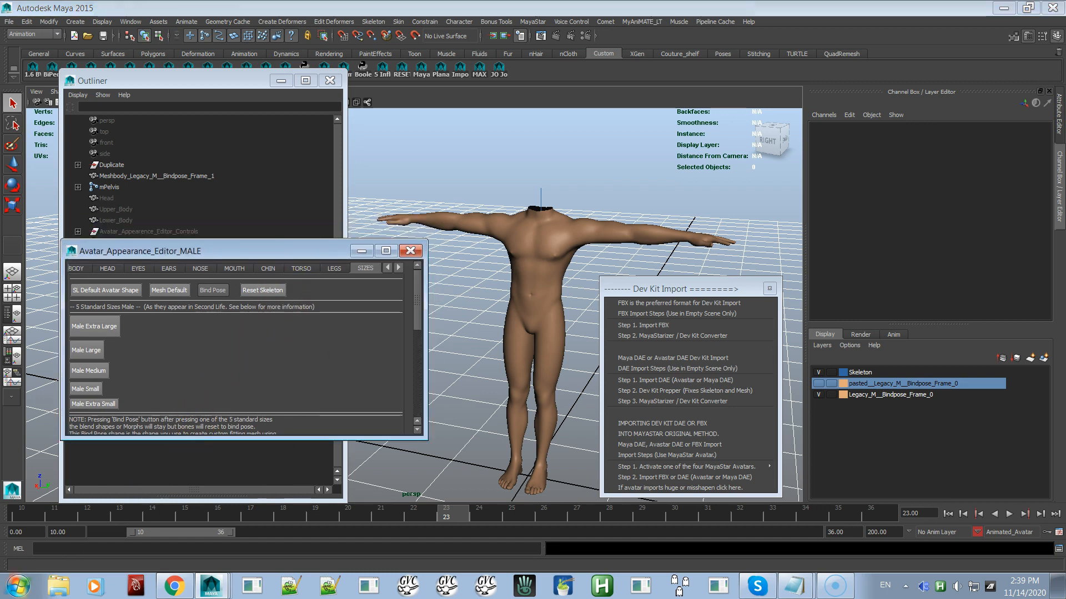